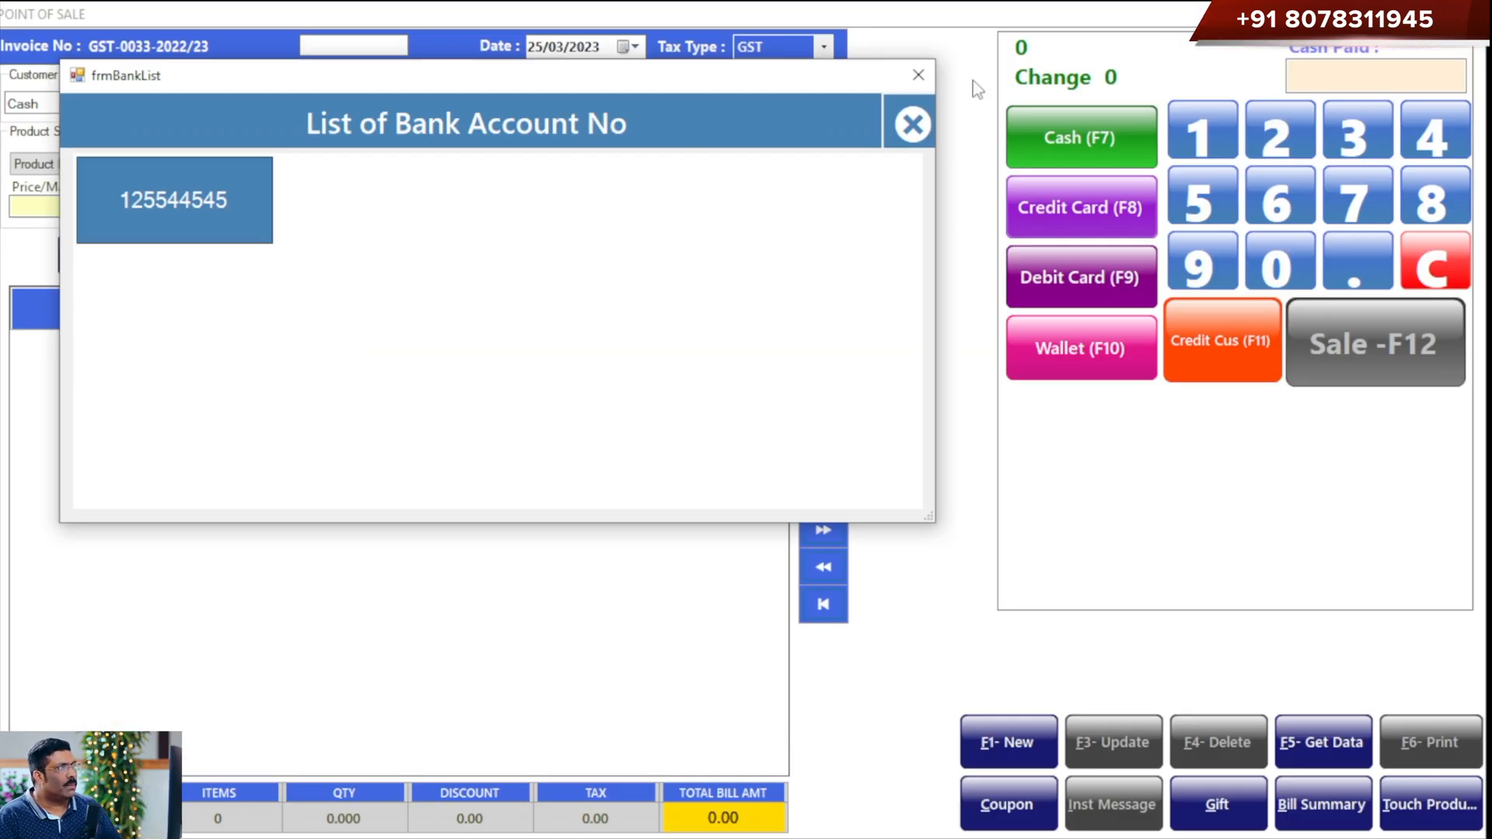
- Close the list of bank accounts and leave the point of sale screen for the main dashboard
left_click(918, 74)
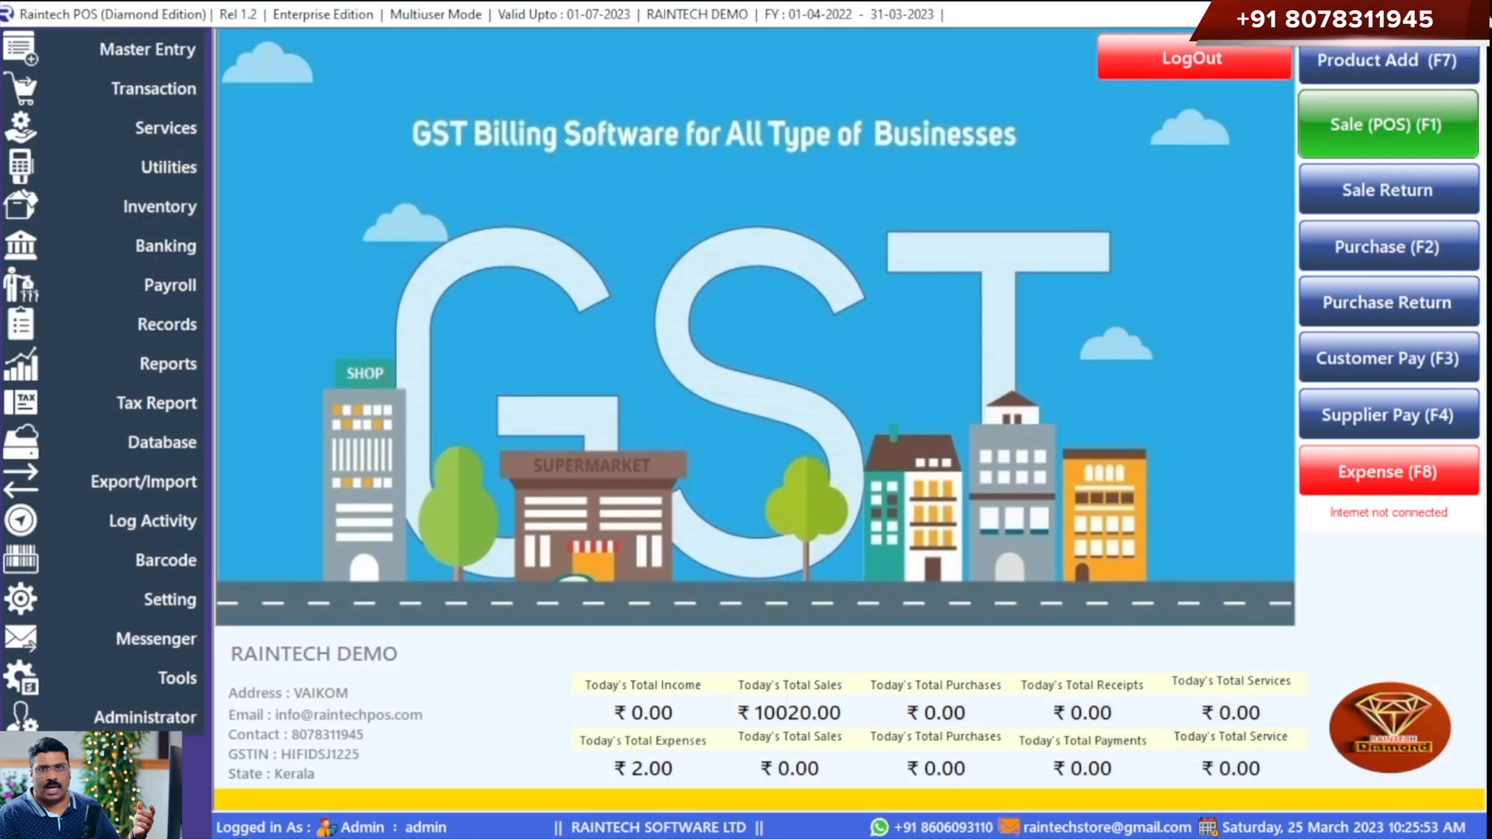
left_click(1487, 24)
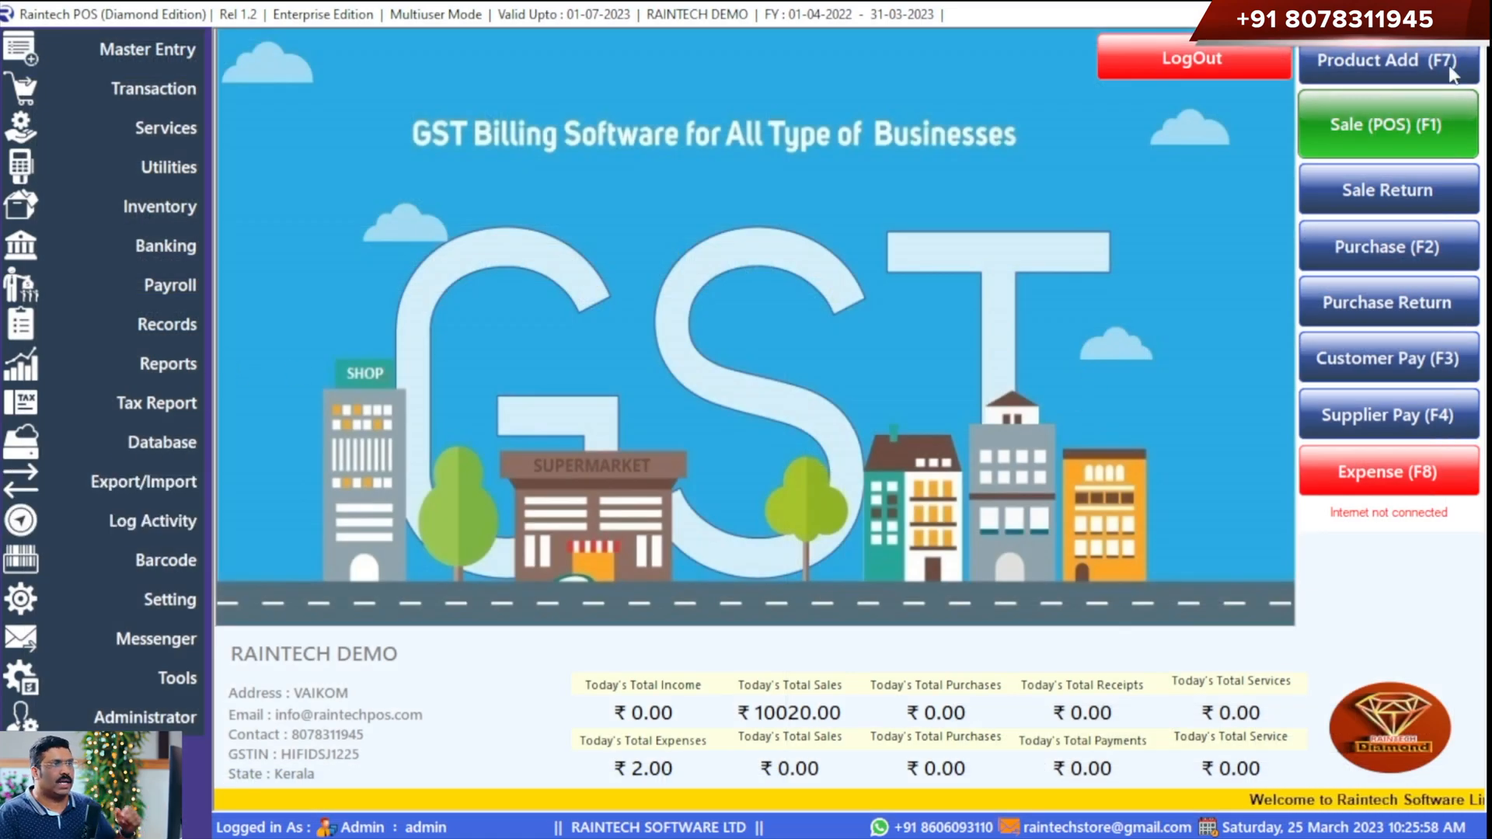
left_click(1410, 151)
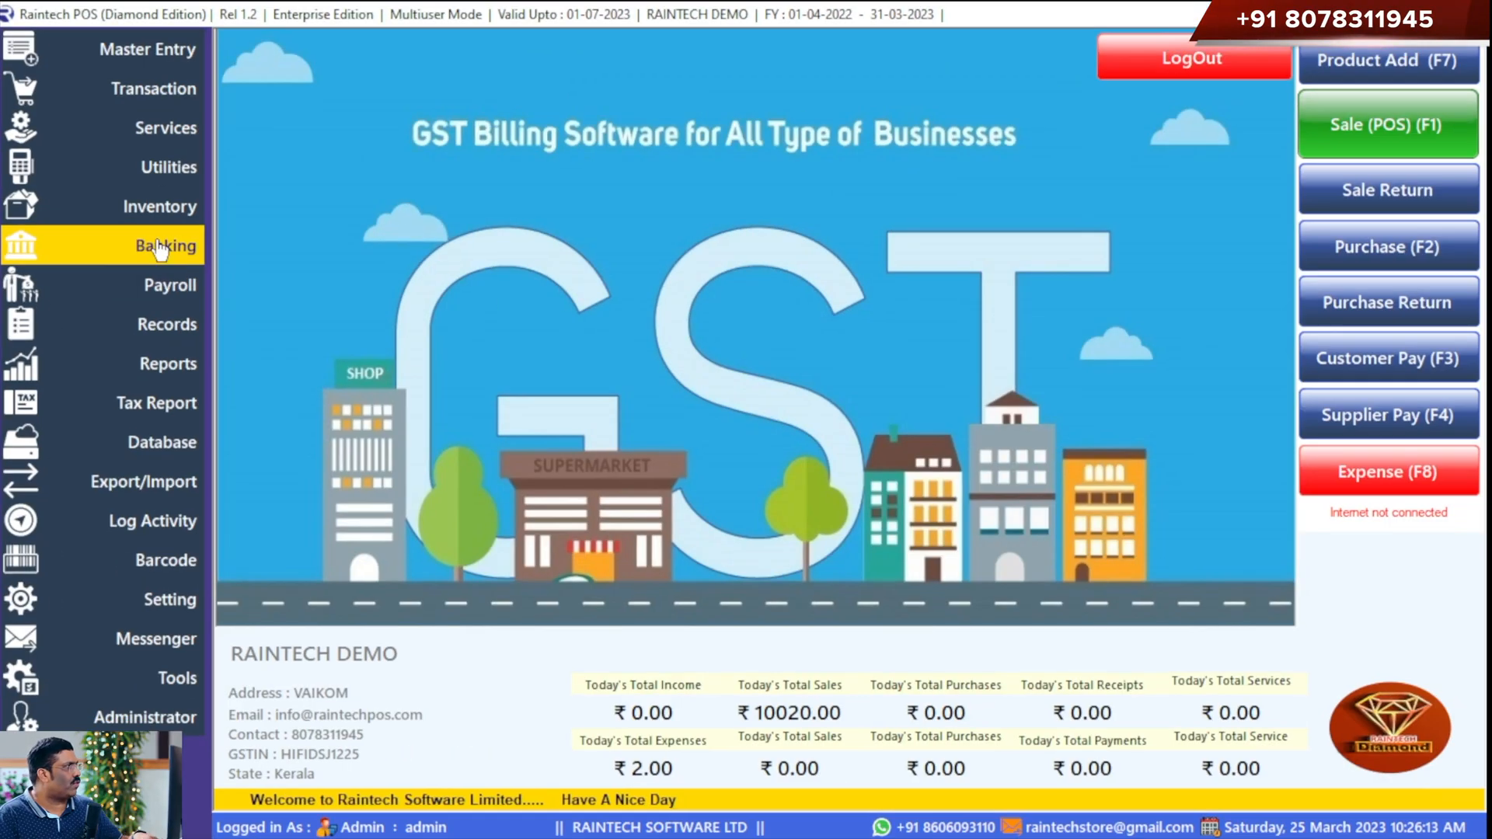
- Add SBI as a new bank in Bank Master, save it and close the list of banks
left_click(334, 248)
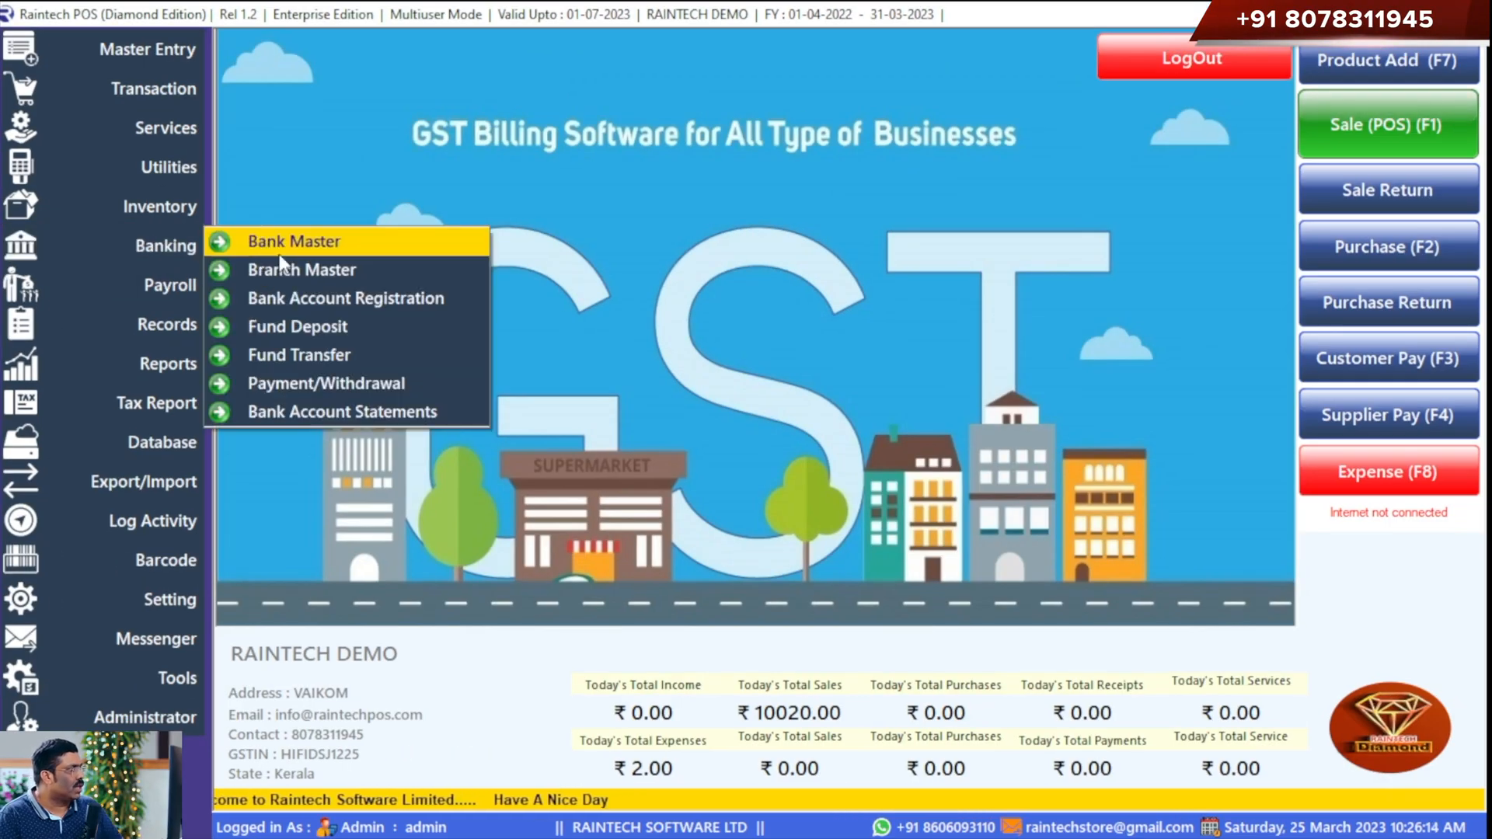
left_click(264, 244)
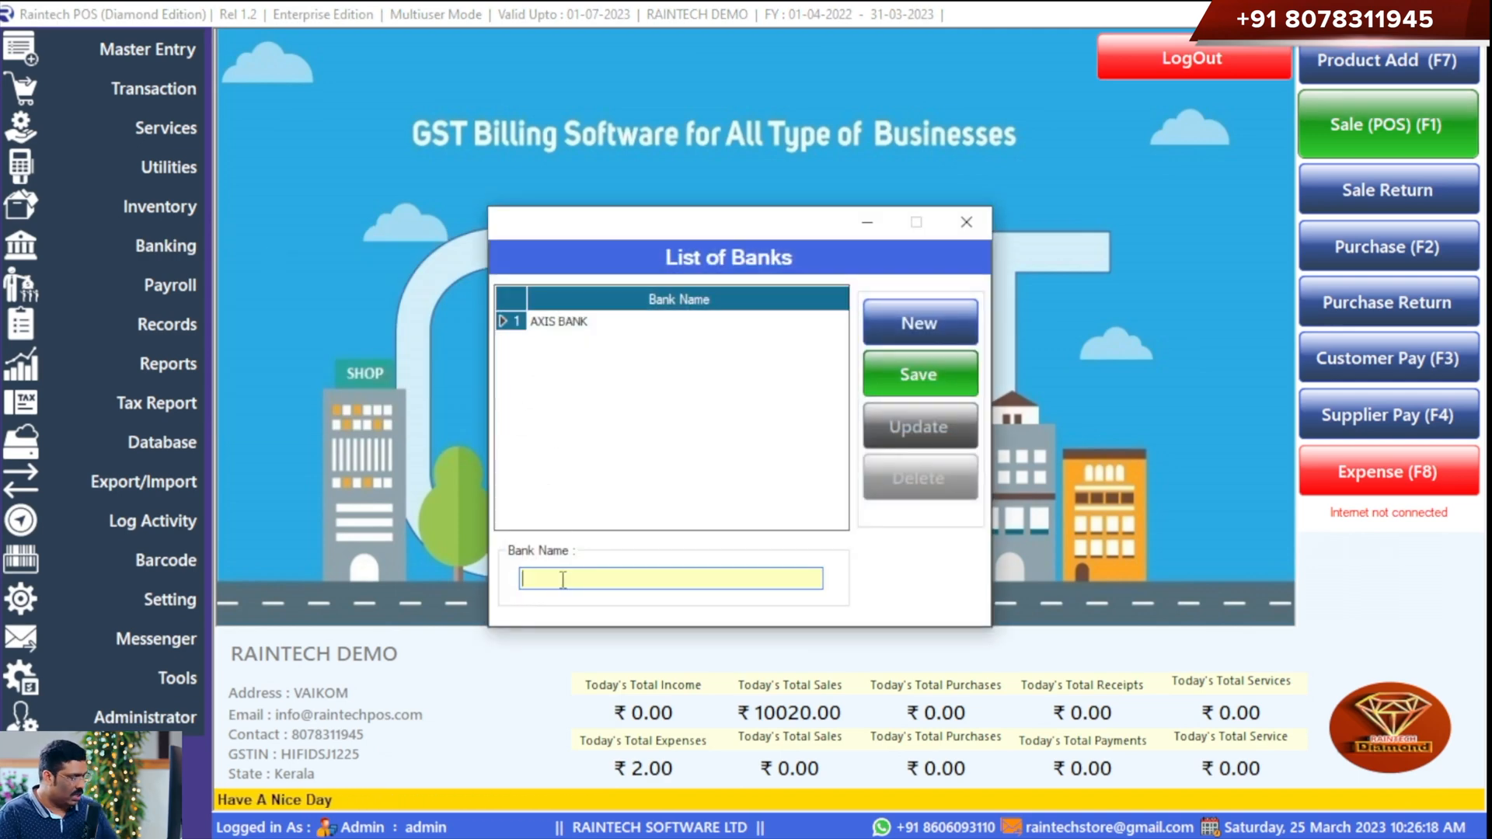
type("sbui")
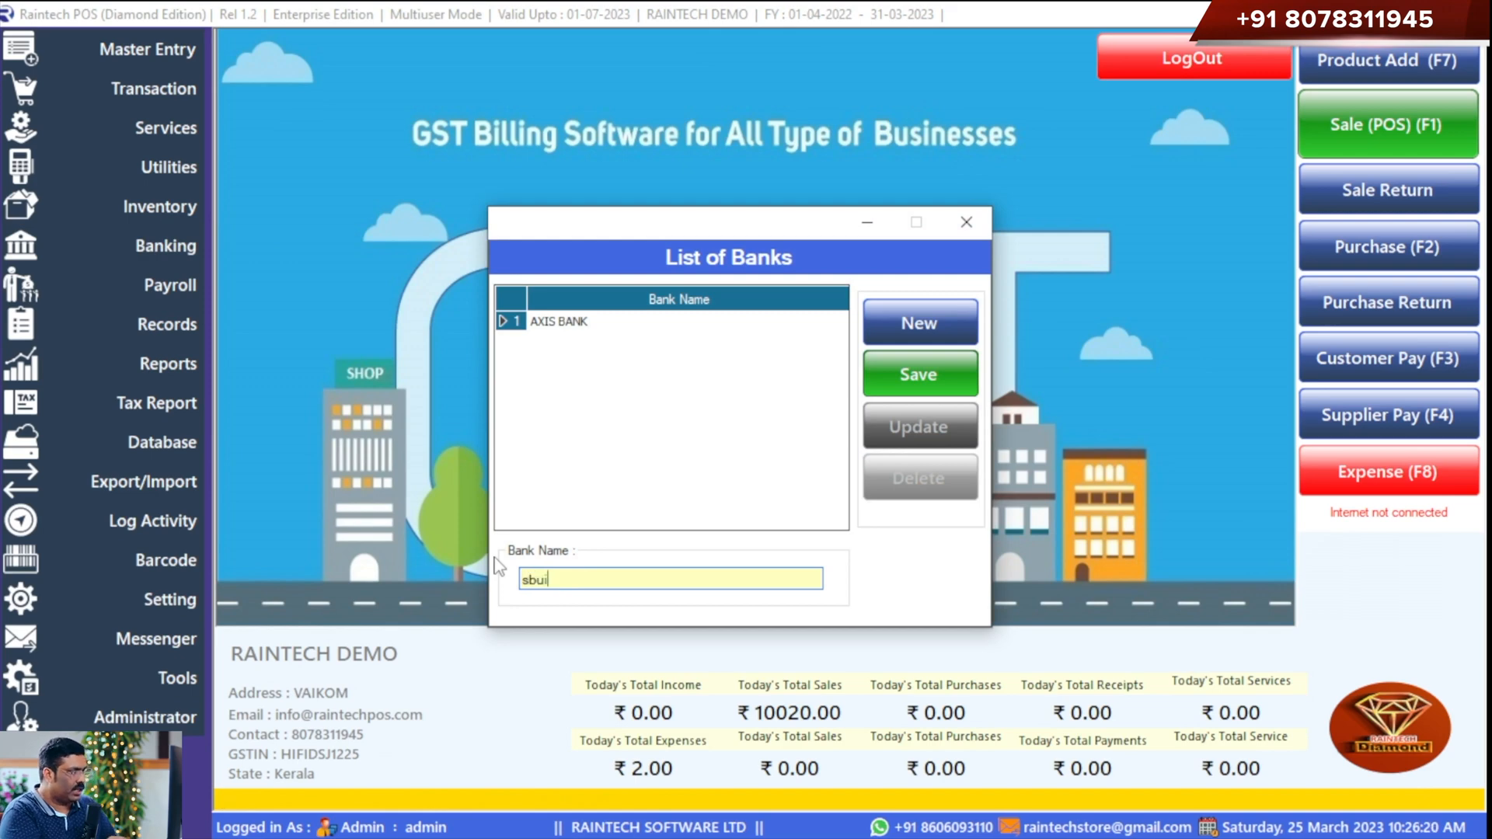
key("BackSpace")
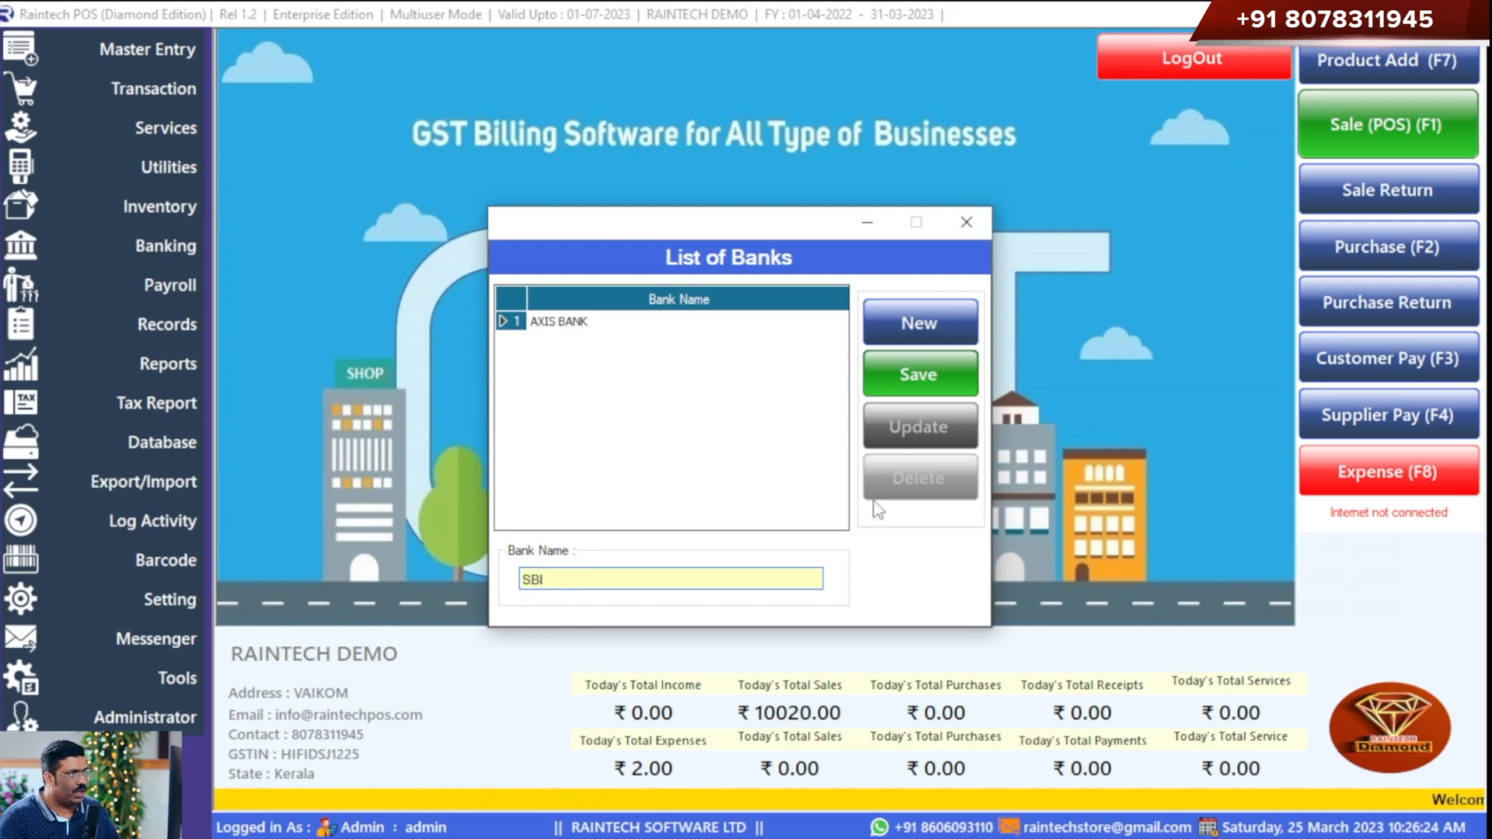
left_click(931, 380)
left_click(789, 507)
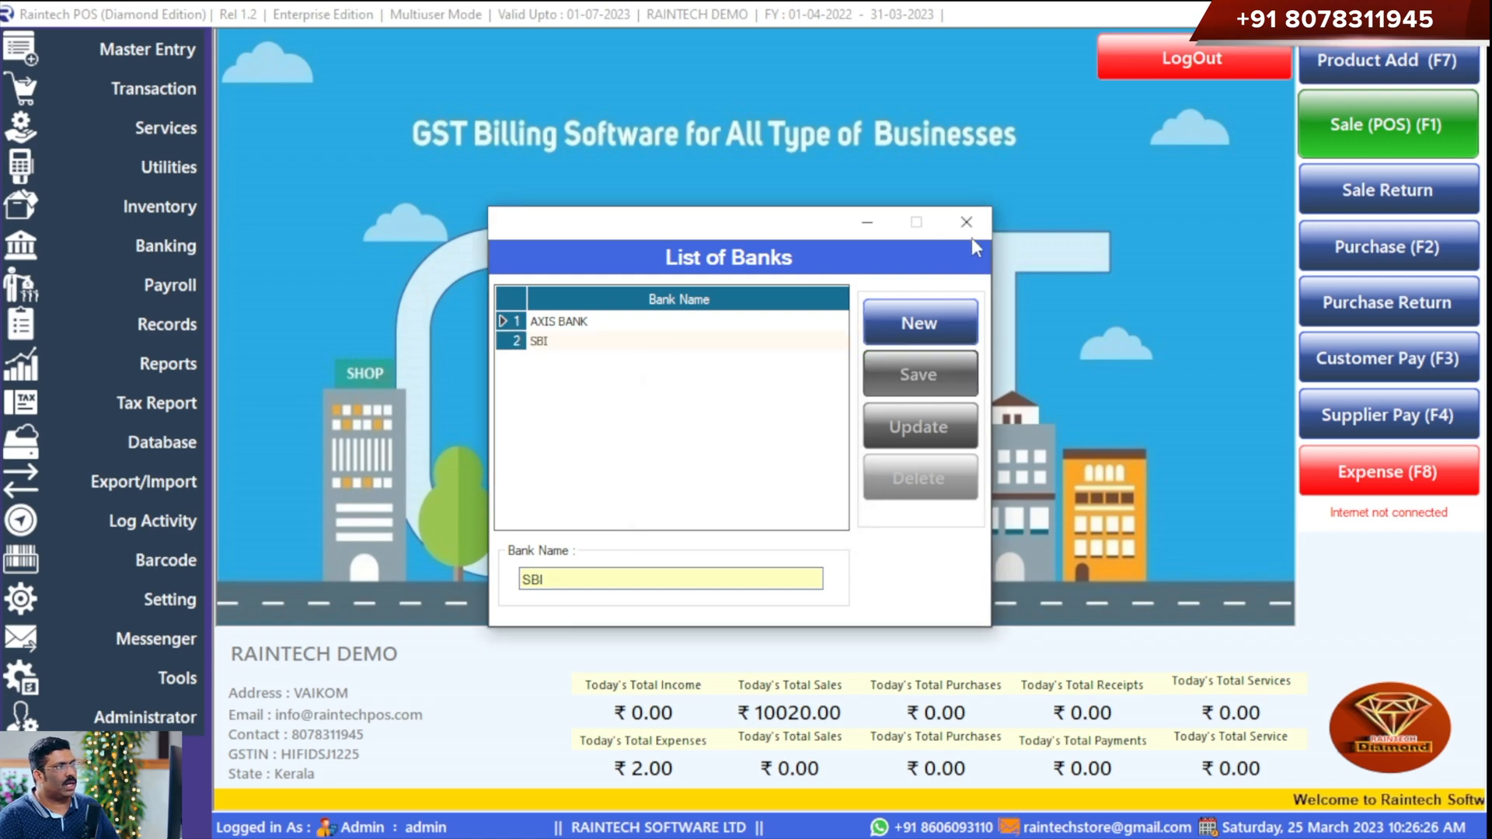
left_click(966, 222)
- Start a Branch Master entry for the bank SBI with the branch name VAIKOM
left_click(187, 246)
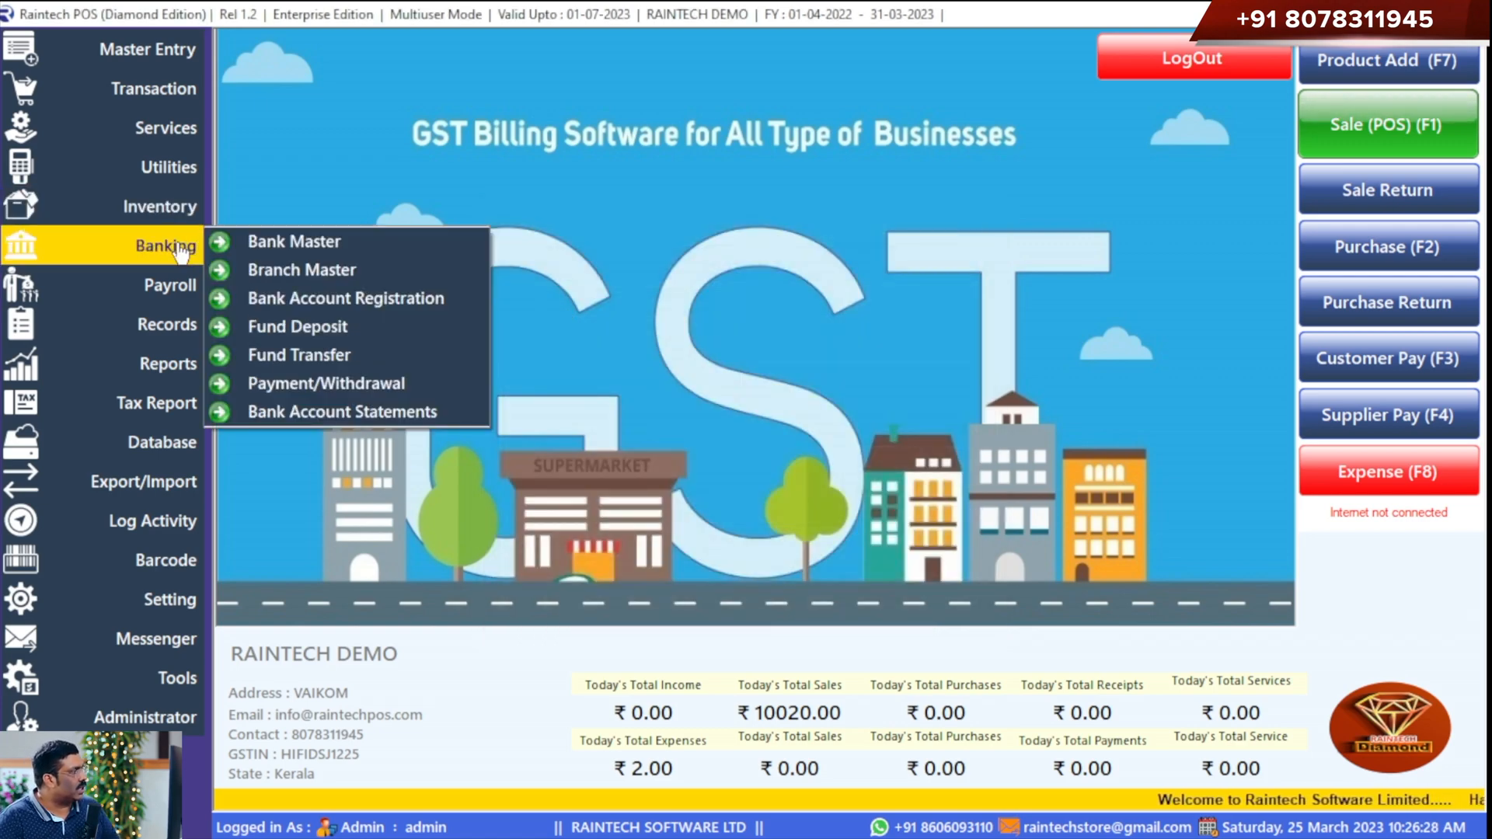
left_click(330, 269)
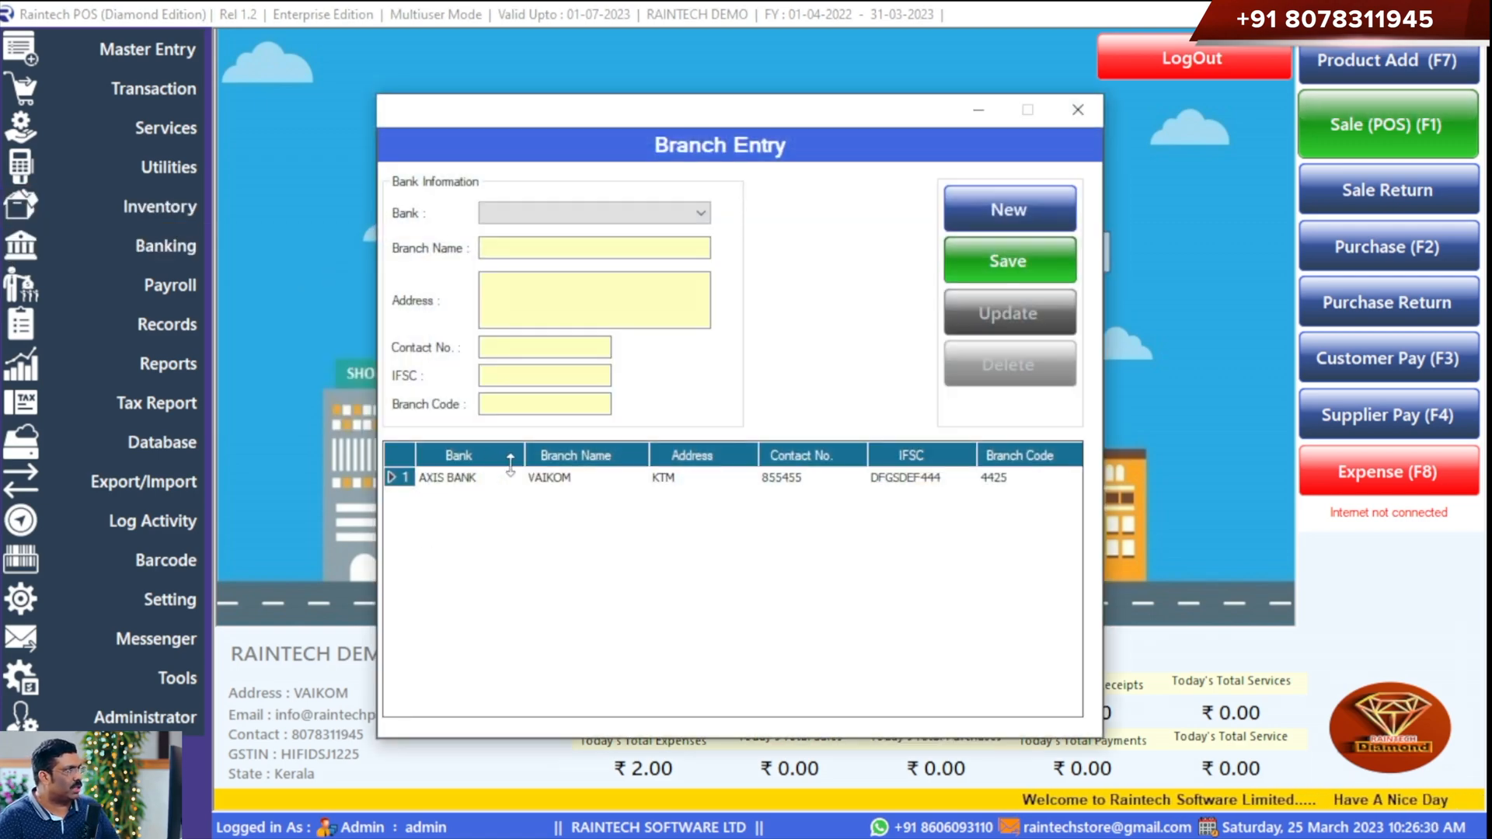
left_click(700, 216)
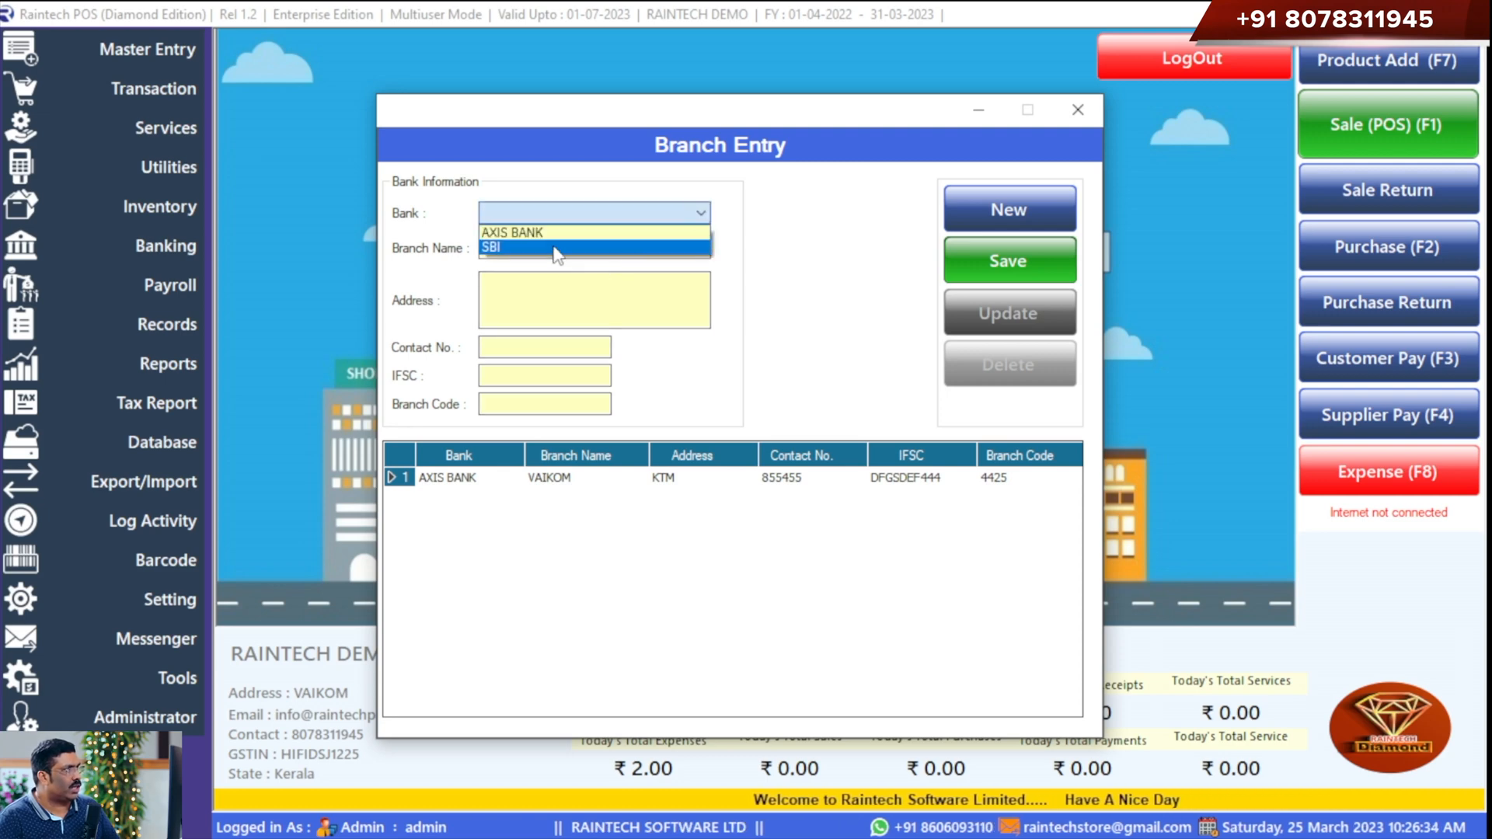
left_click(515, 248)
left_click(518, 255)
type("VAIKOM")
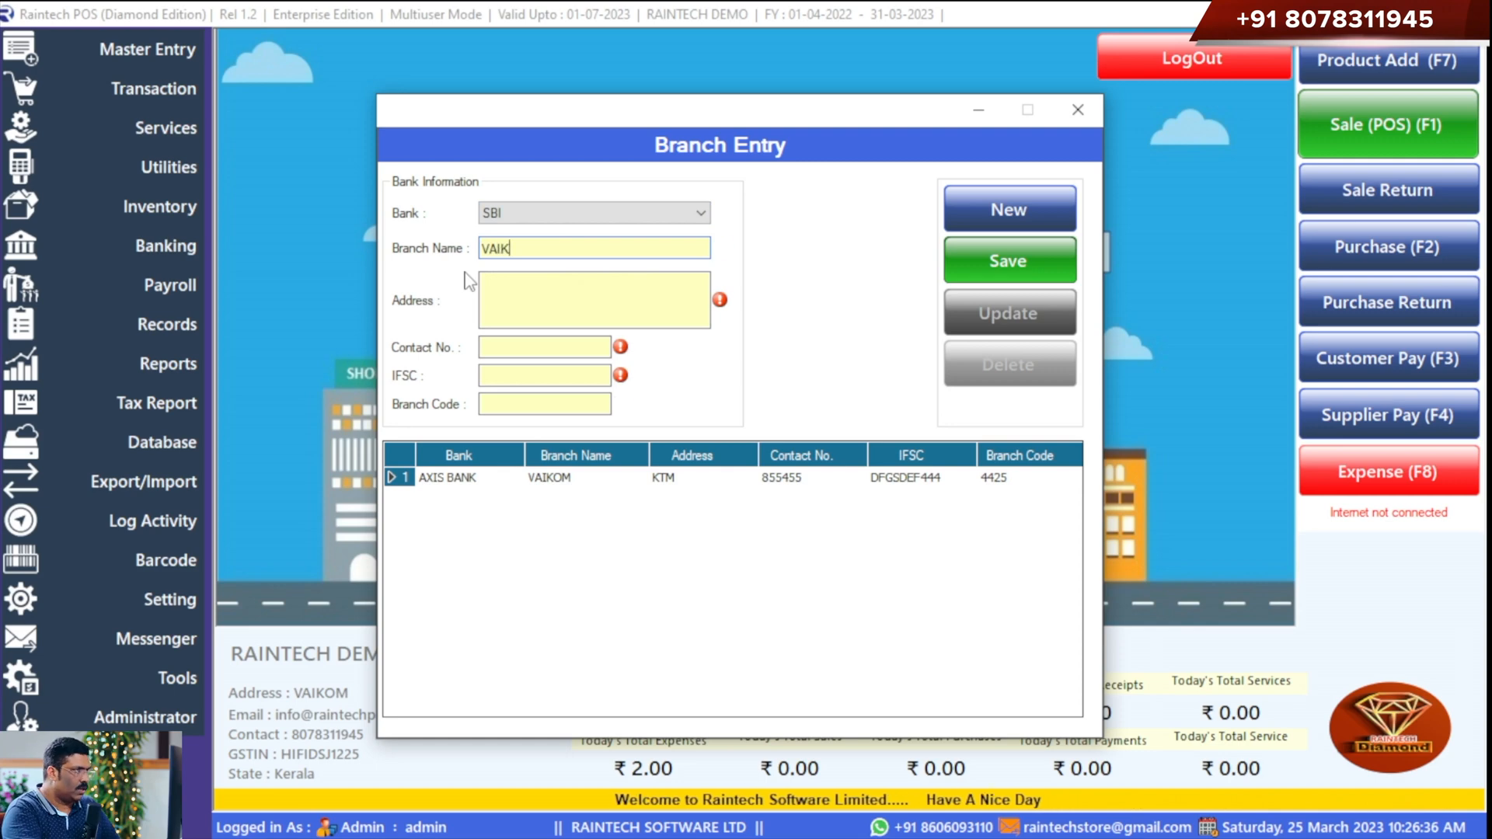
- Fill in the branch's address and contact number, and set the IFSC to 5DSD5 and the branch code to 55455
key("Tab")
type("554545")
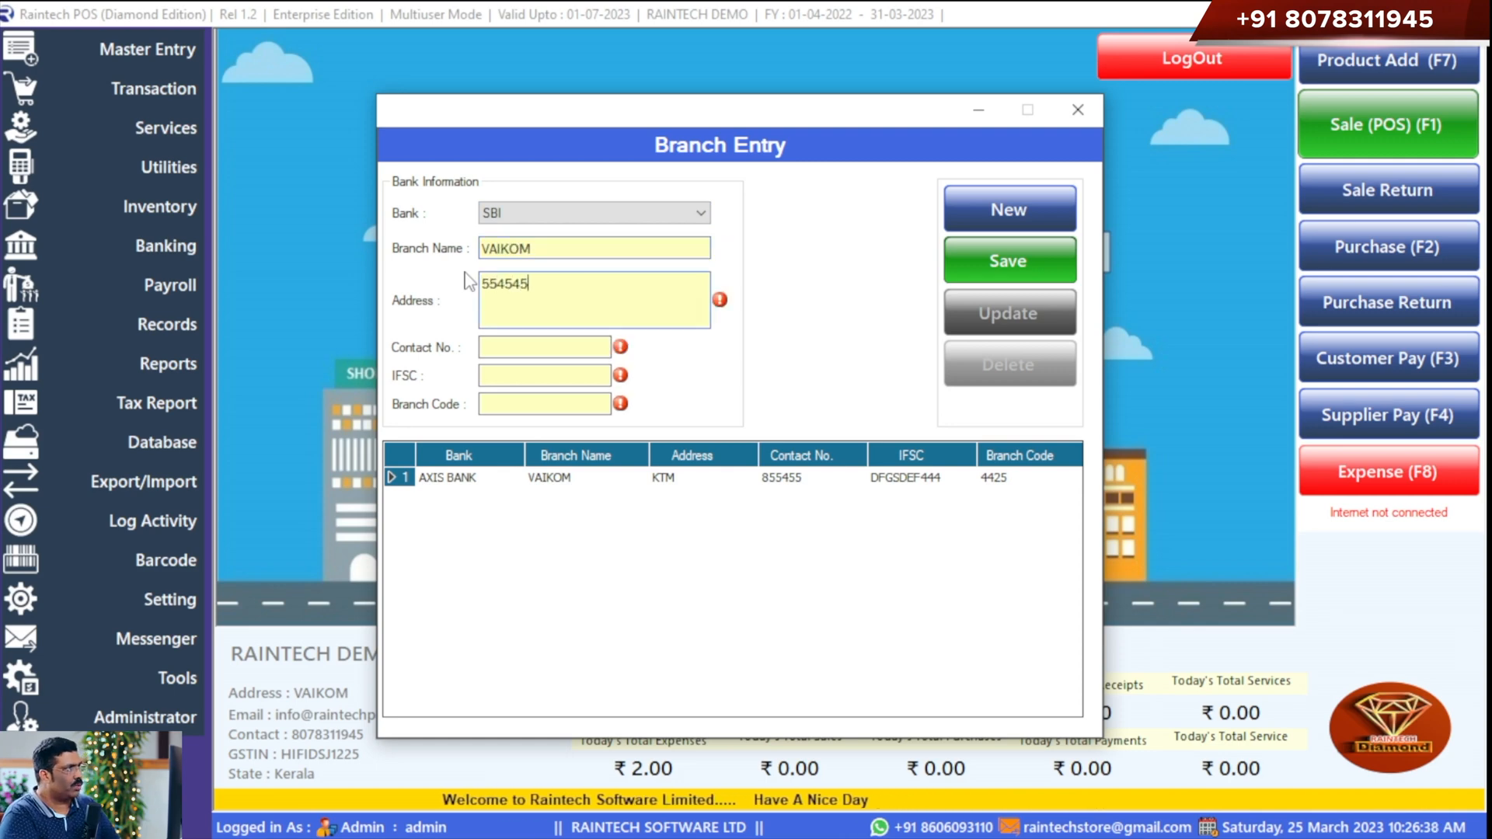
key("Tab")
type("5544")
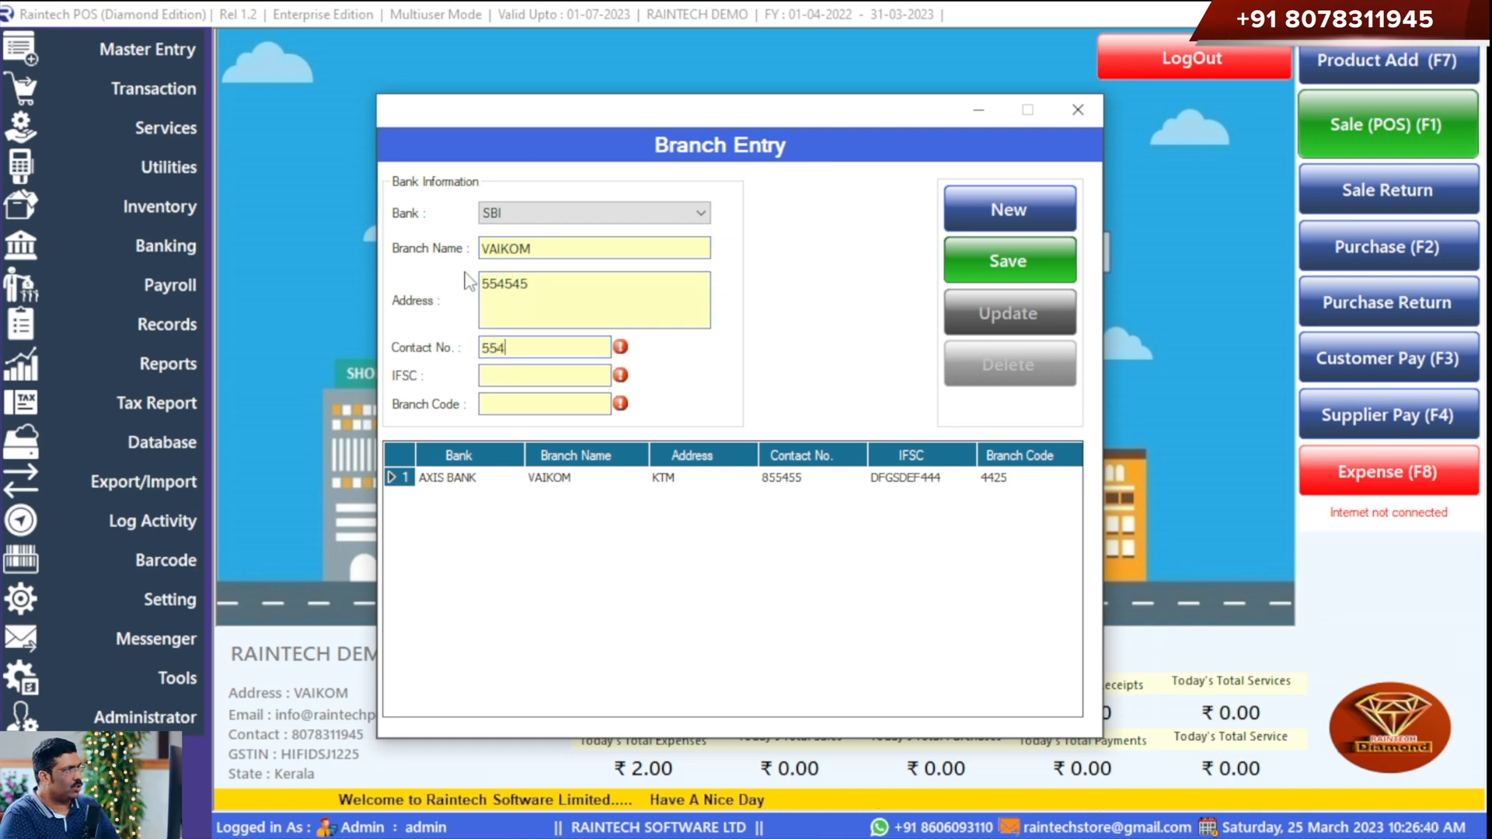
key("Tab")
type("5DSD5")
key("Tab")
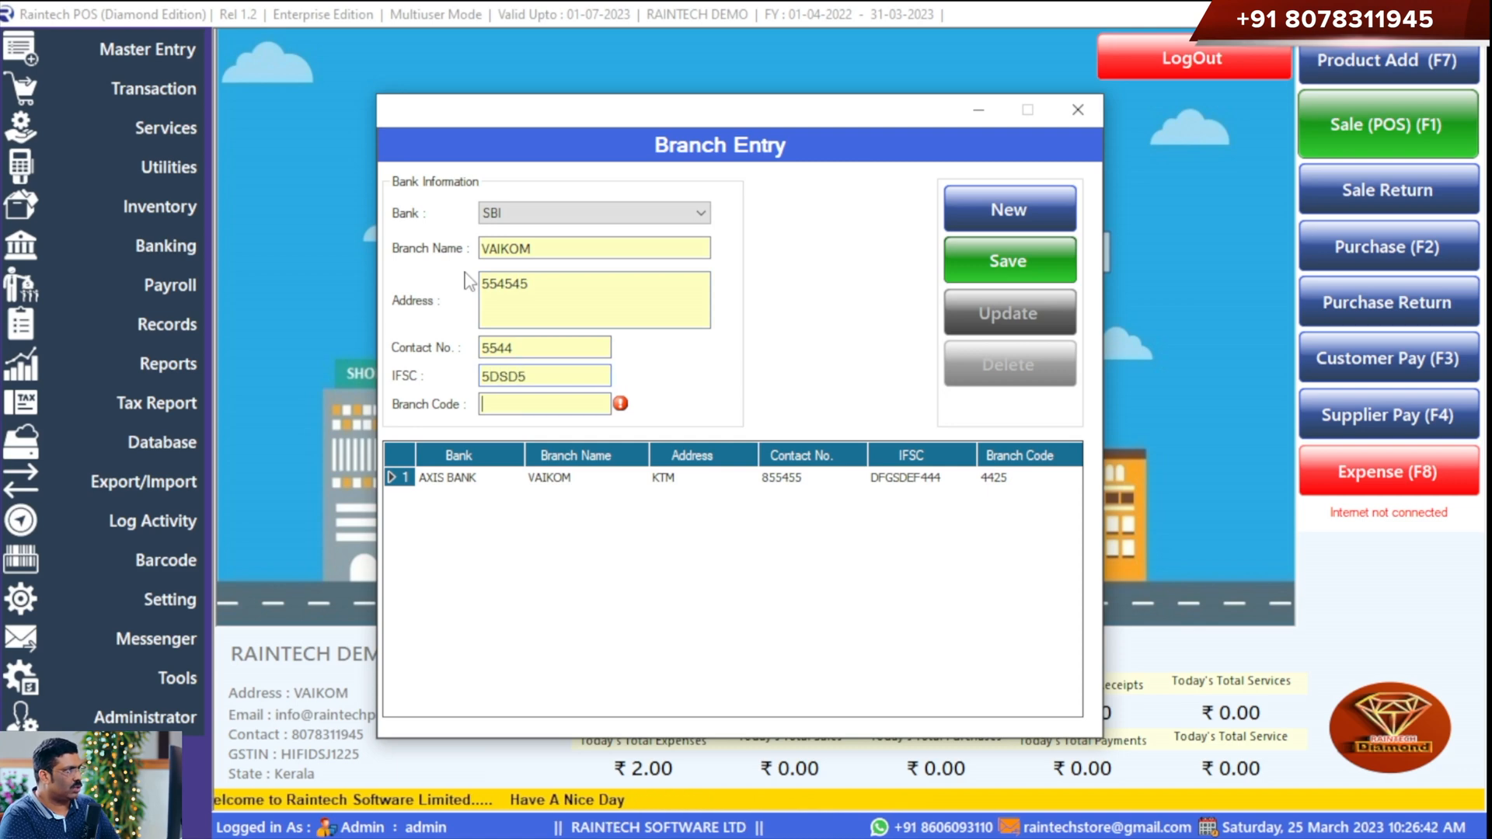
type("55455")
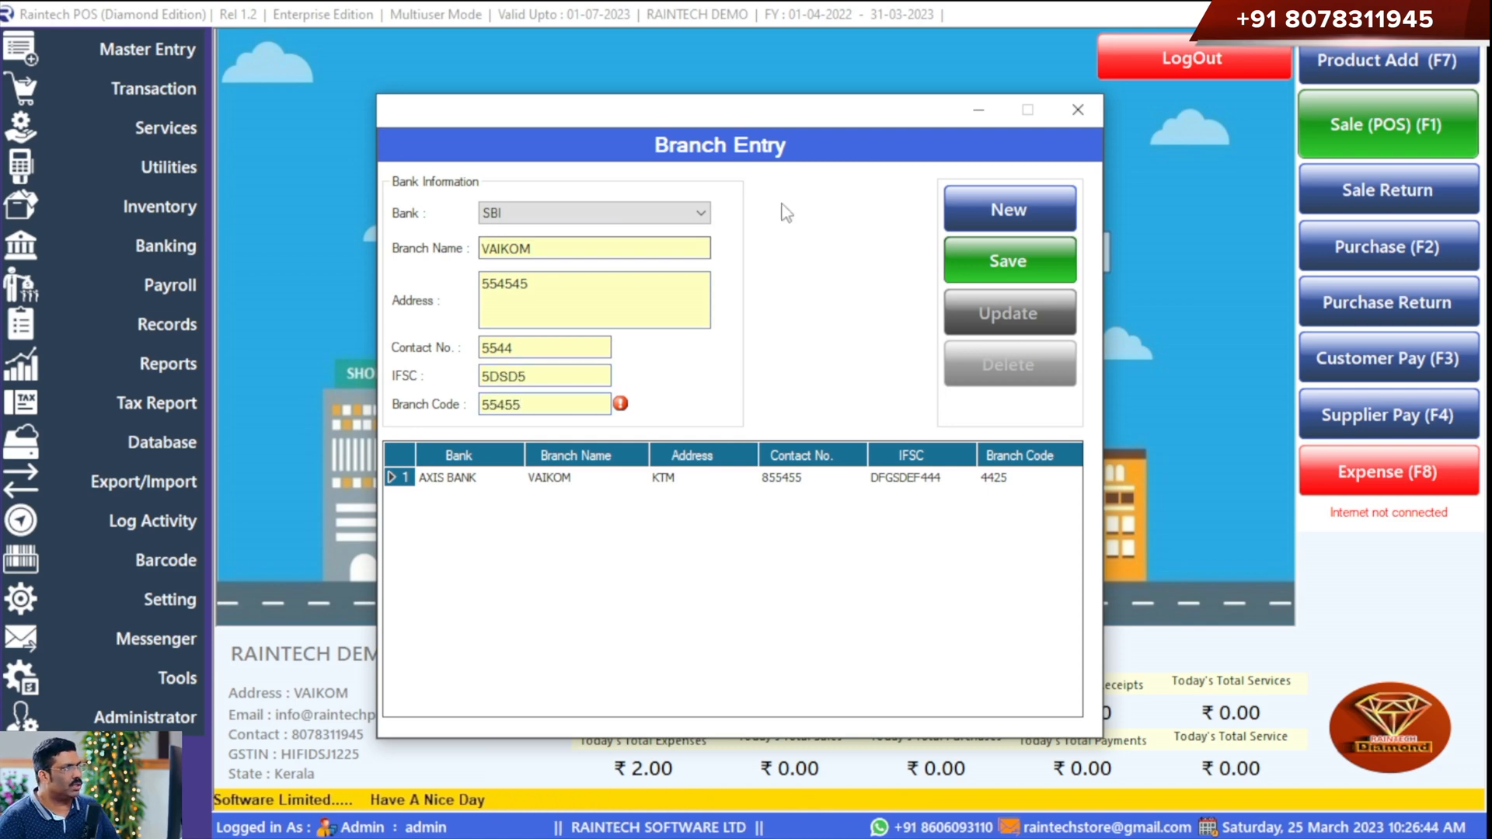
- Save the SBI branch with KTM as its branch name and close the branch entry form
left_click(1028, 260)
left_click(805, 522)
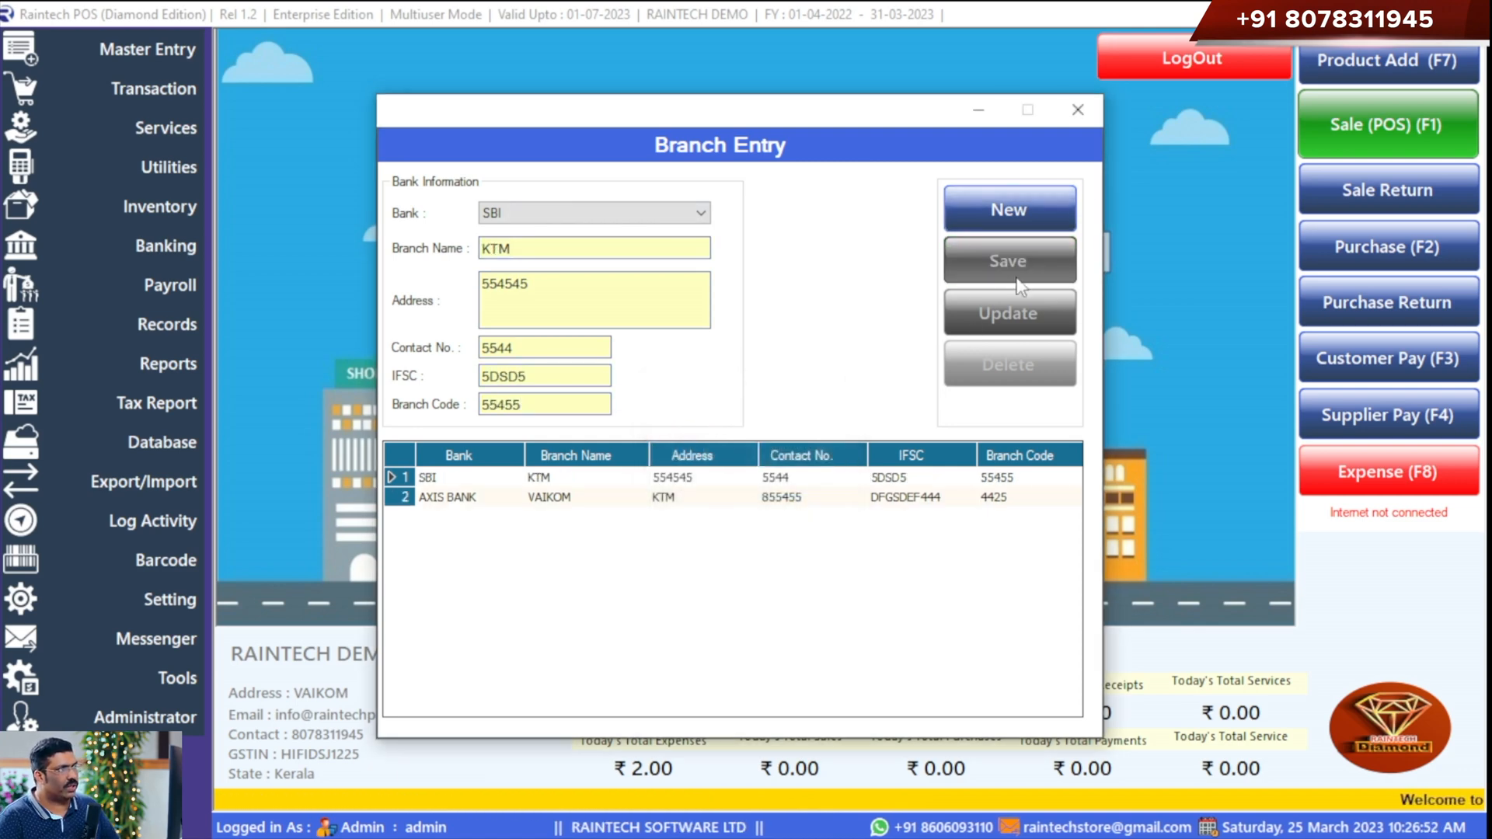
left_click(1078, 111)
- Start a bank account registration for the SBI KTM branch, entering the account number and the account holder's name
left_click(169, 246)
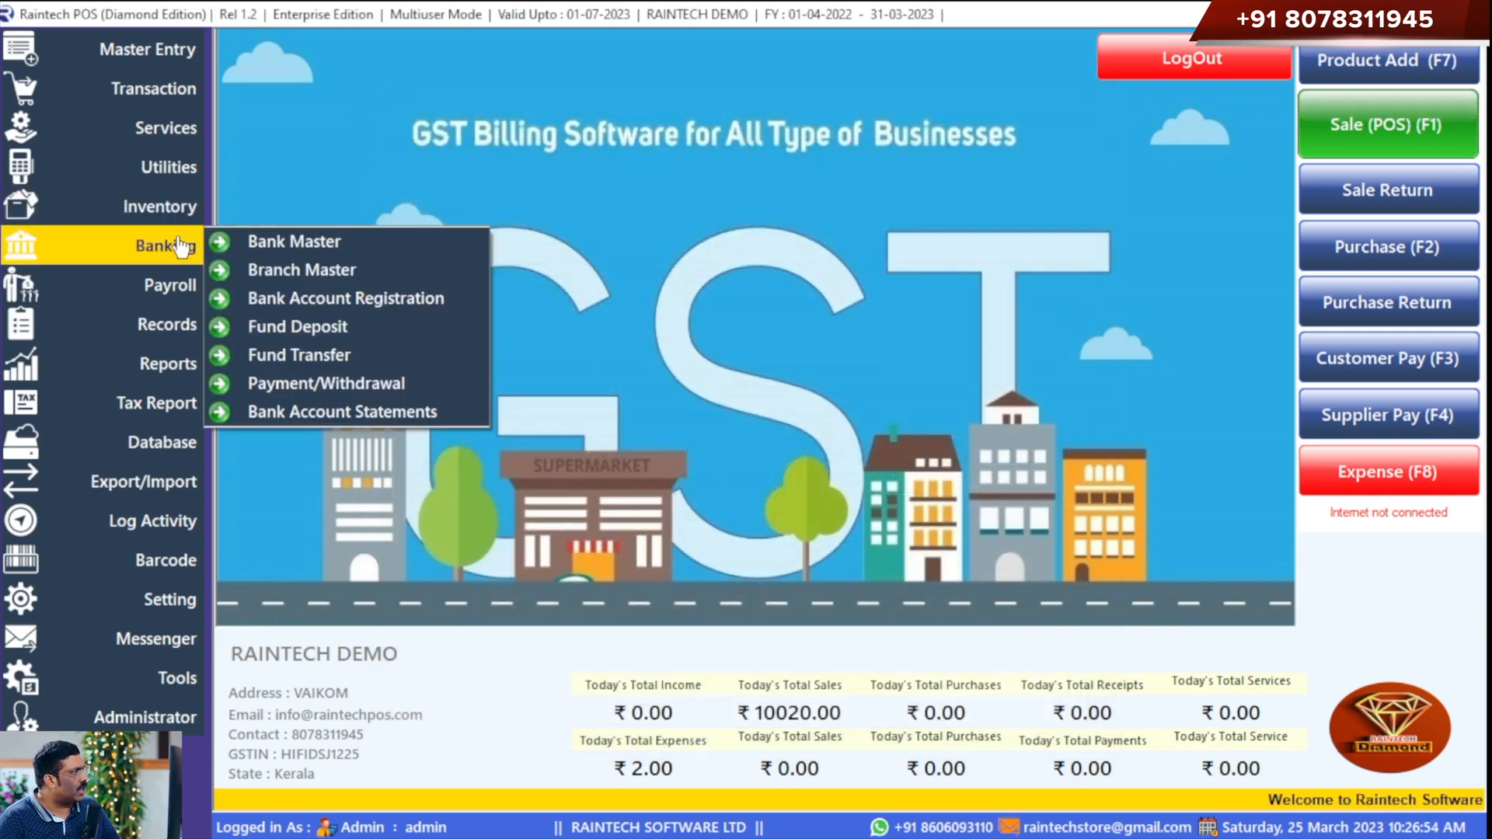
left_click(304, 299)
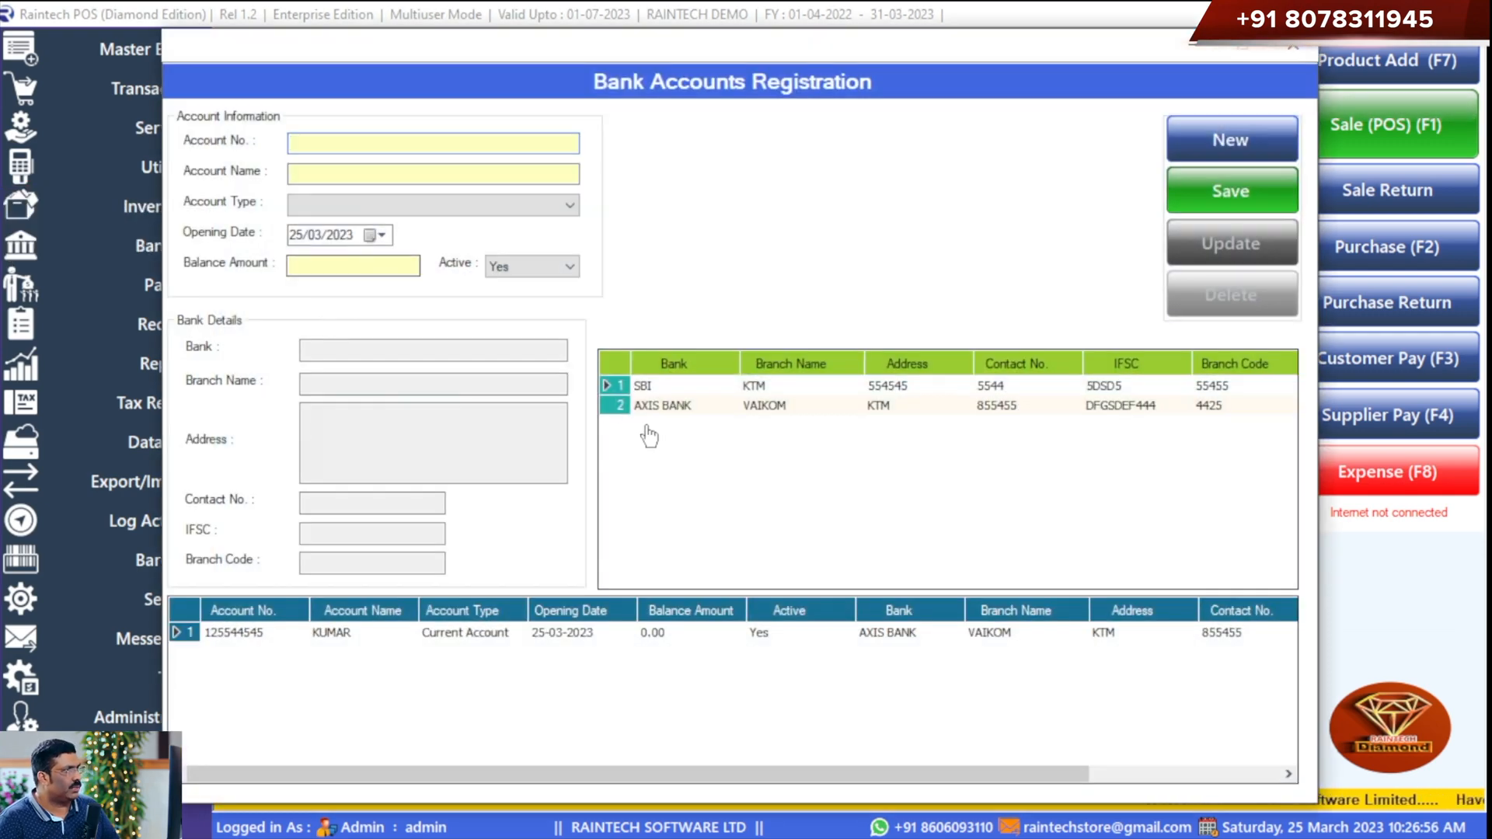
left_click(649, 384)
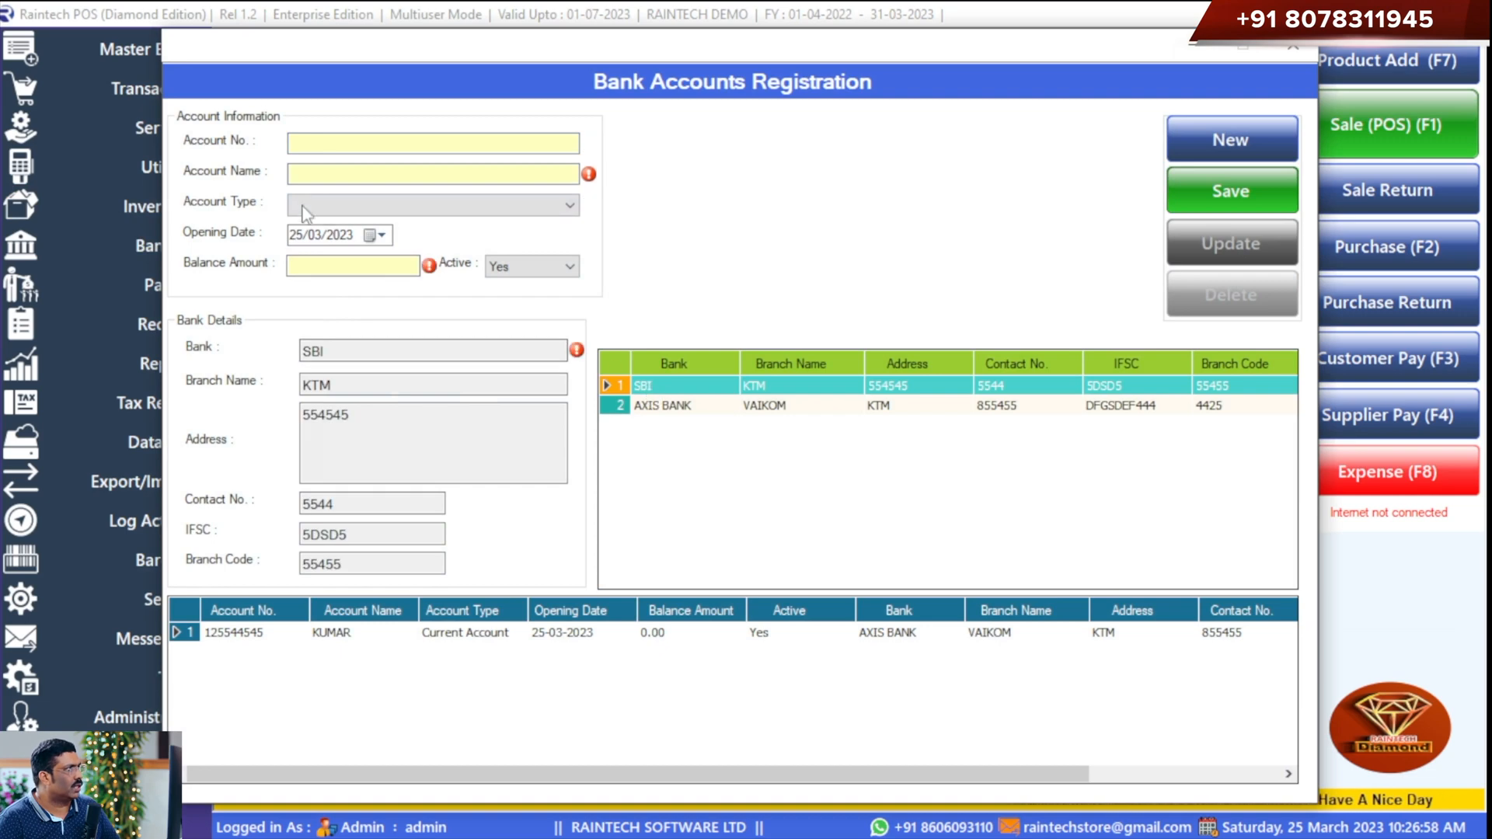
left_click(297, 145)
type("545454")
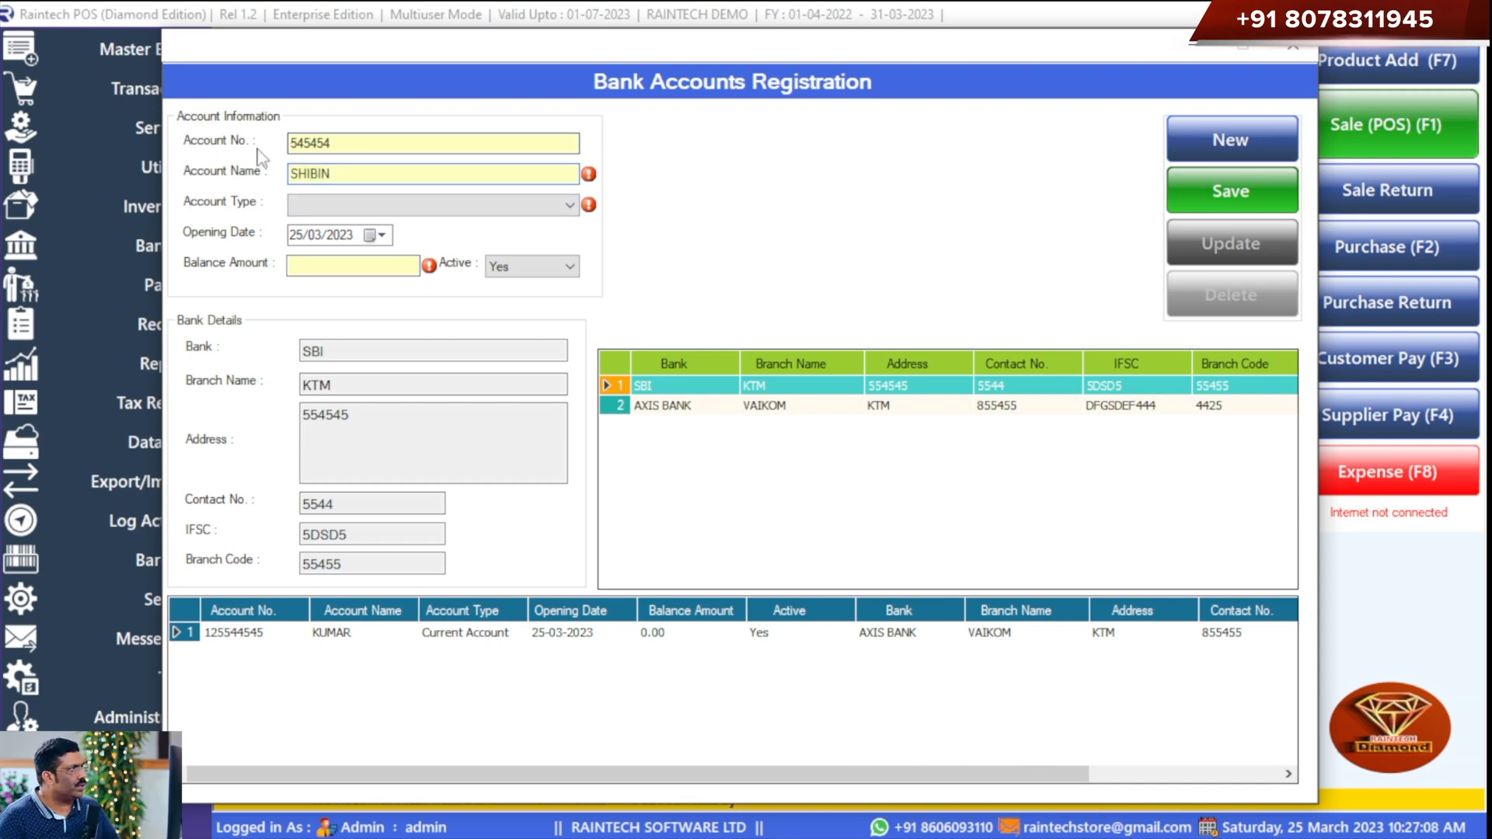
- Set the account type to Current Account and the balance amount to 10, then save and close the registration
left_click(359, 205)
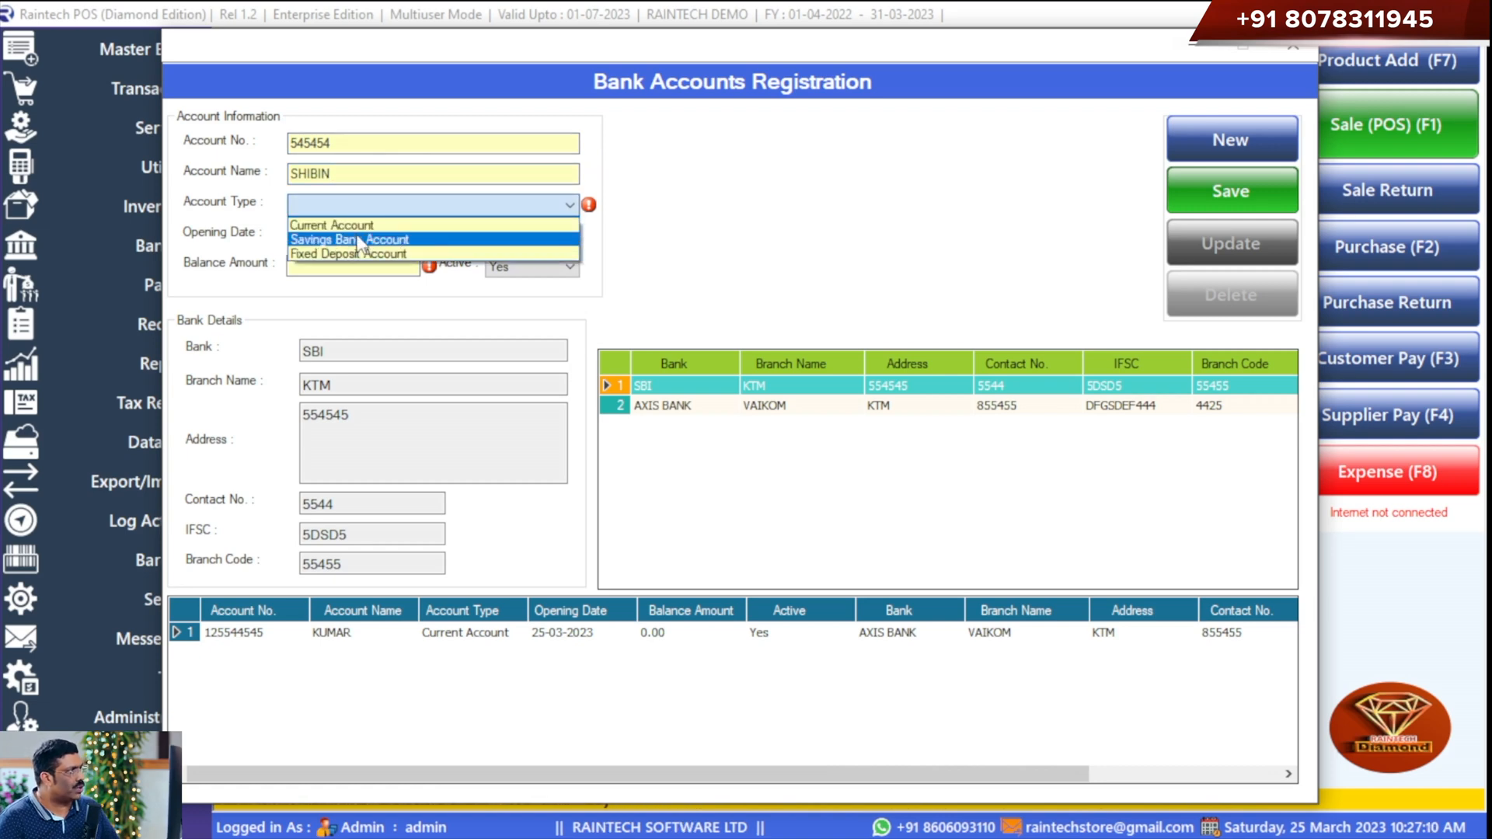
left_click(357, 227)
left_click(359, 265)
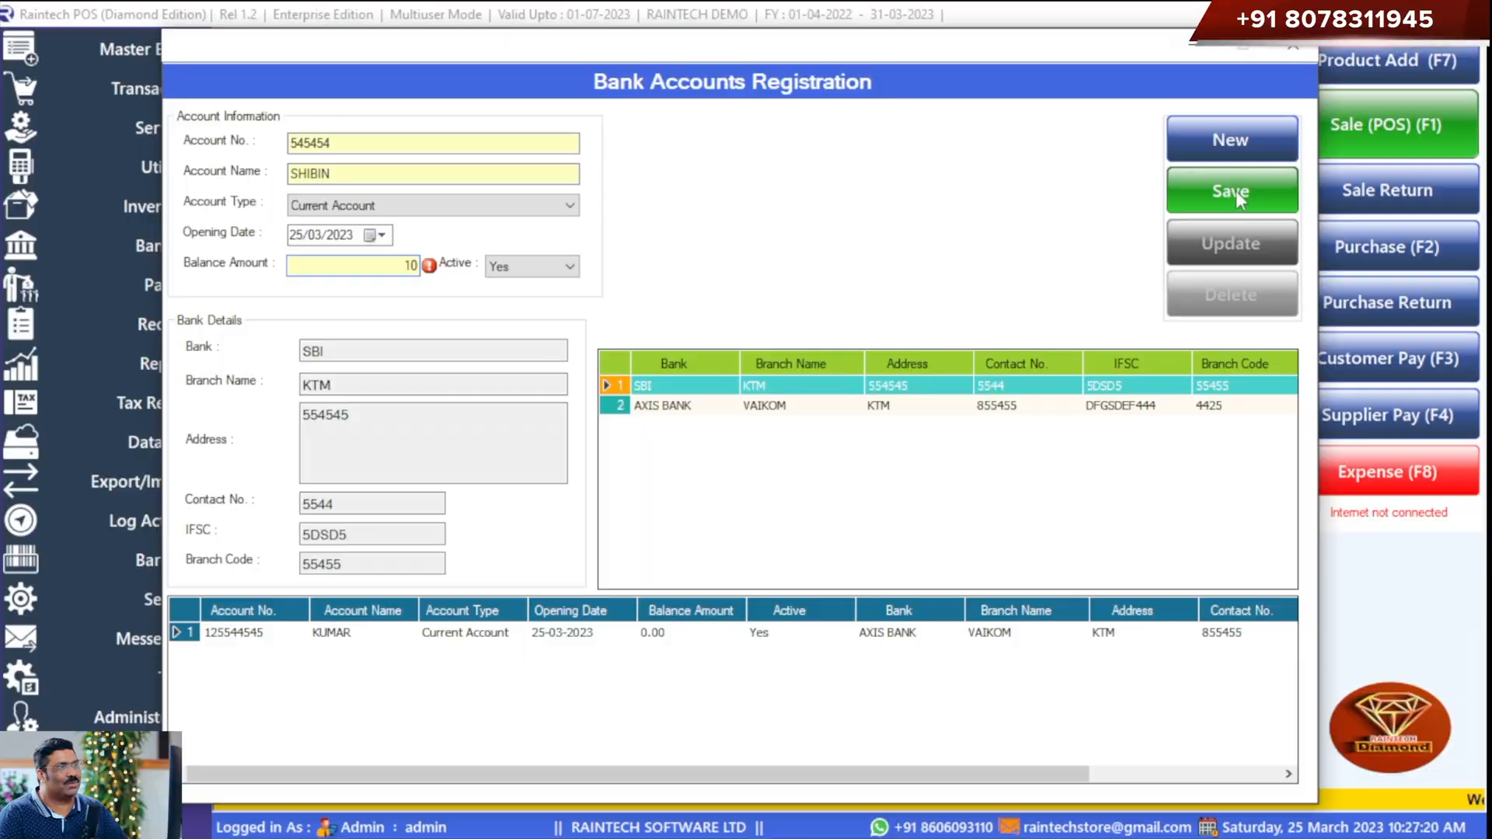
left_click(1230, 190)
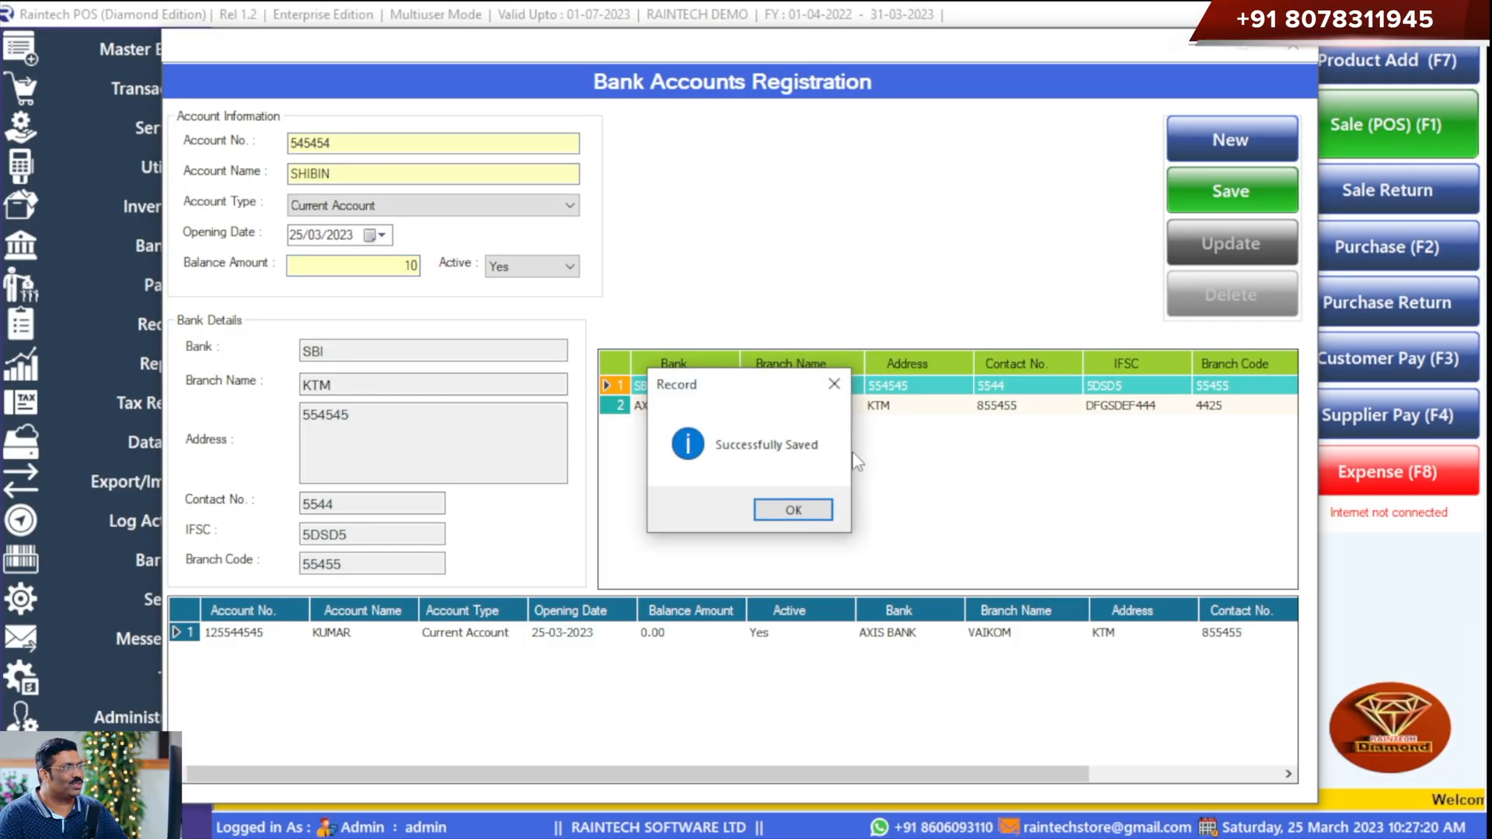
key("Return")
left_click(1291, 46)
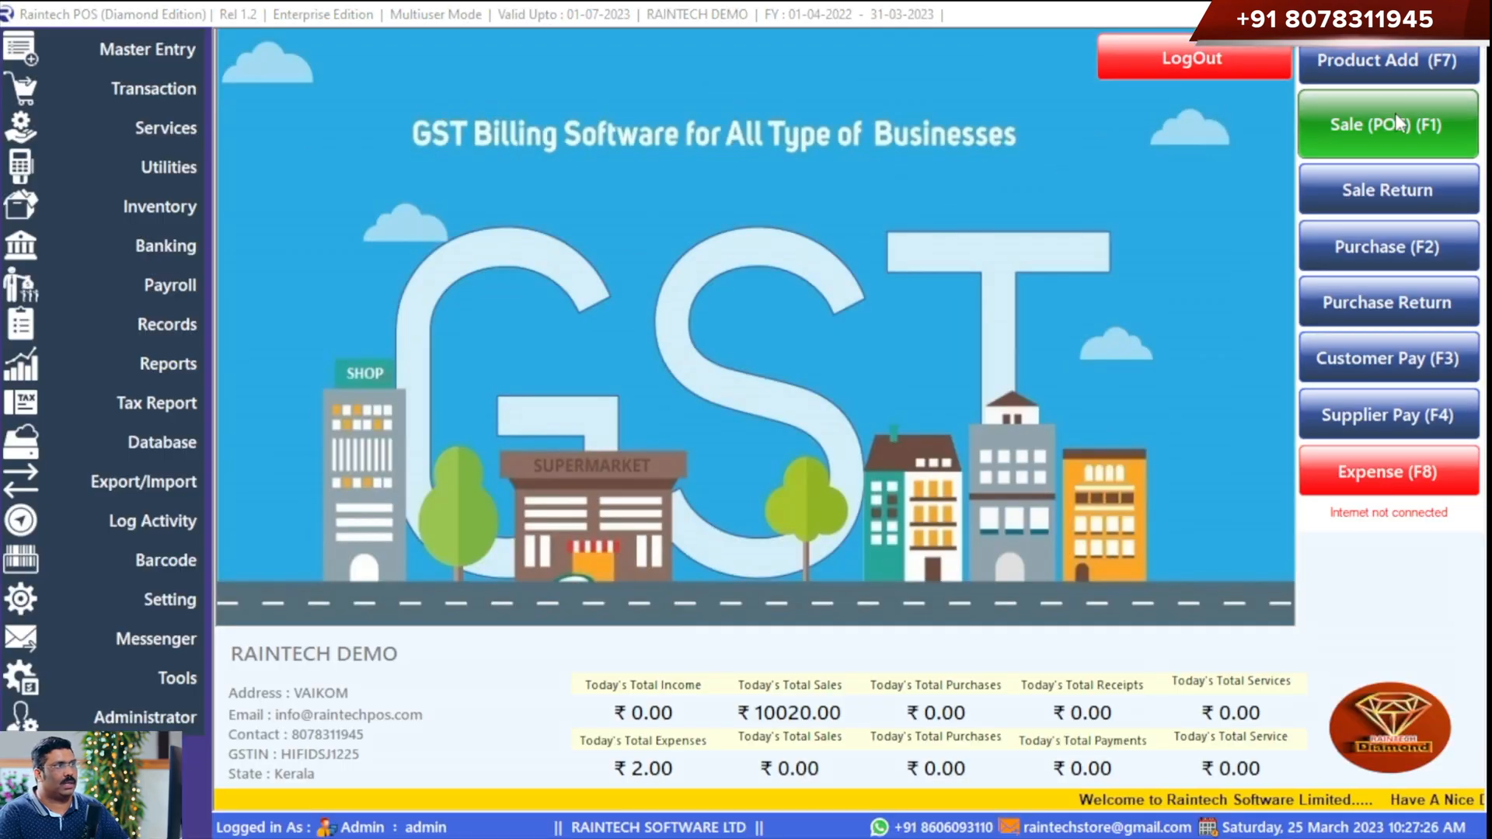
- Open the point of sale screen and check the bank accounts offered for credit card payment
left_click(1280, 225)
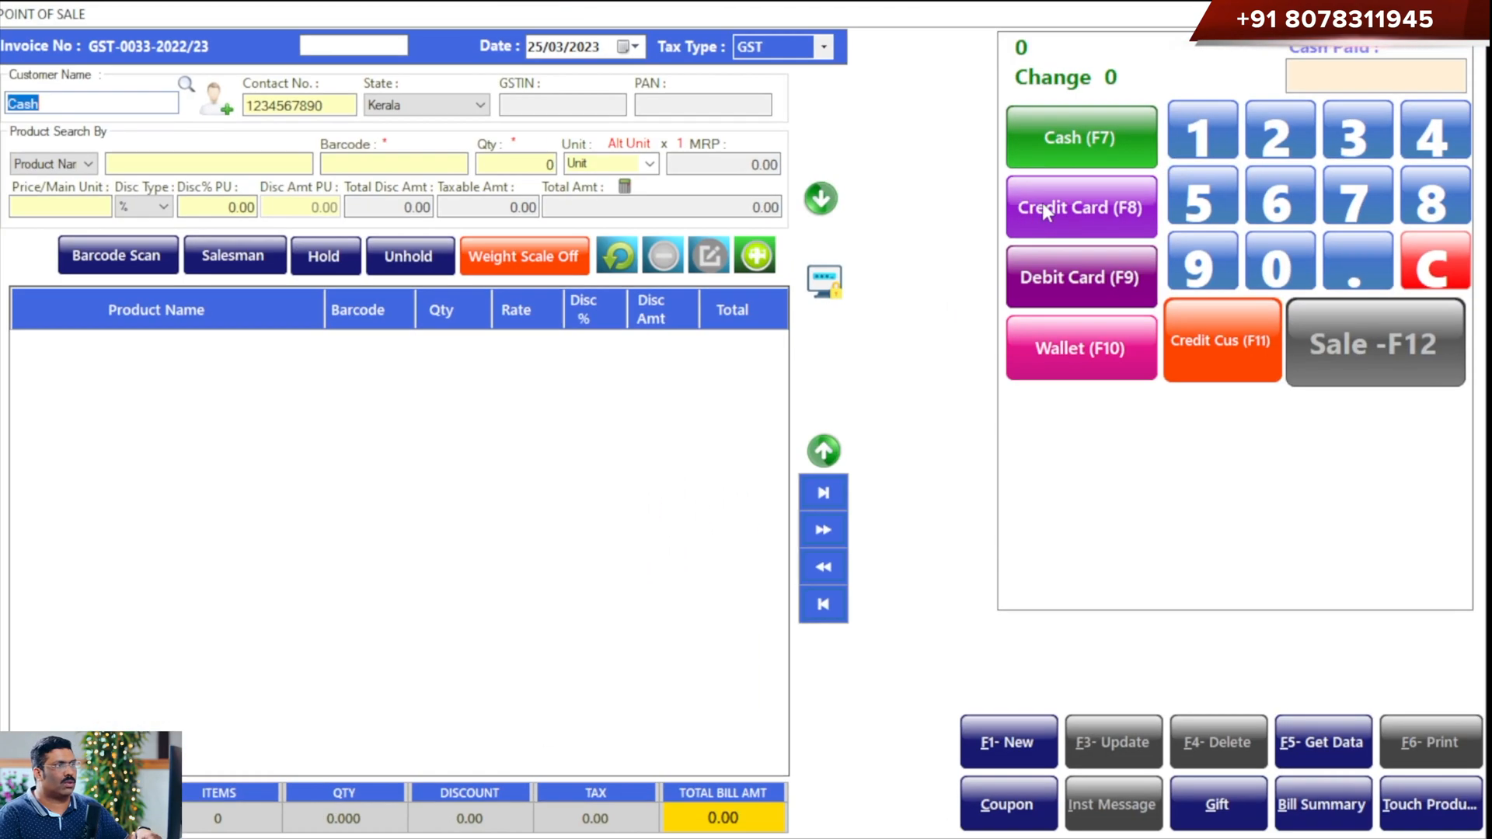
left_click(1042, 208)
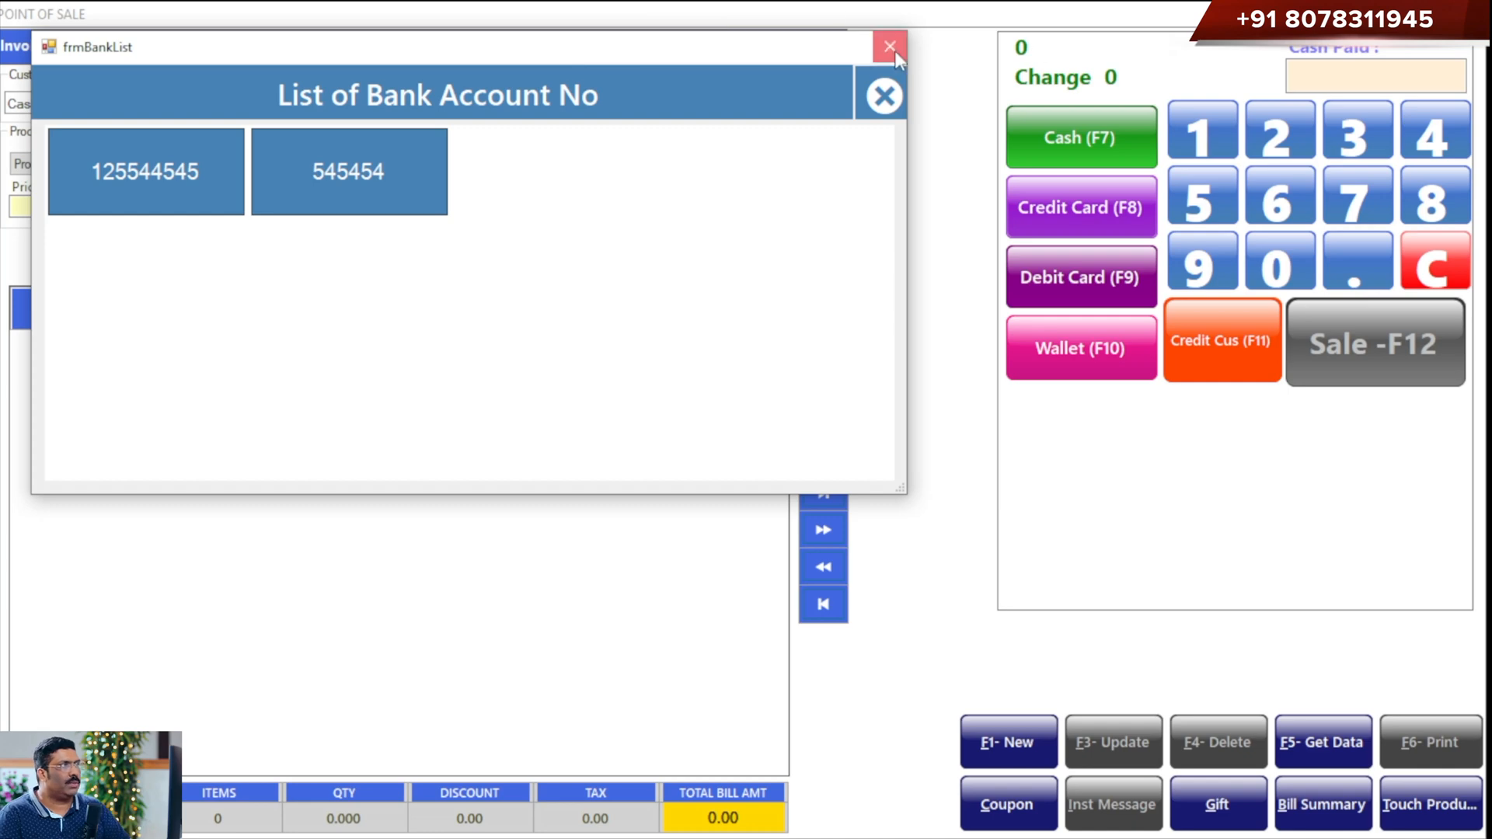
left_click(891, 48)
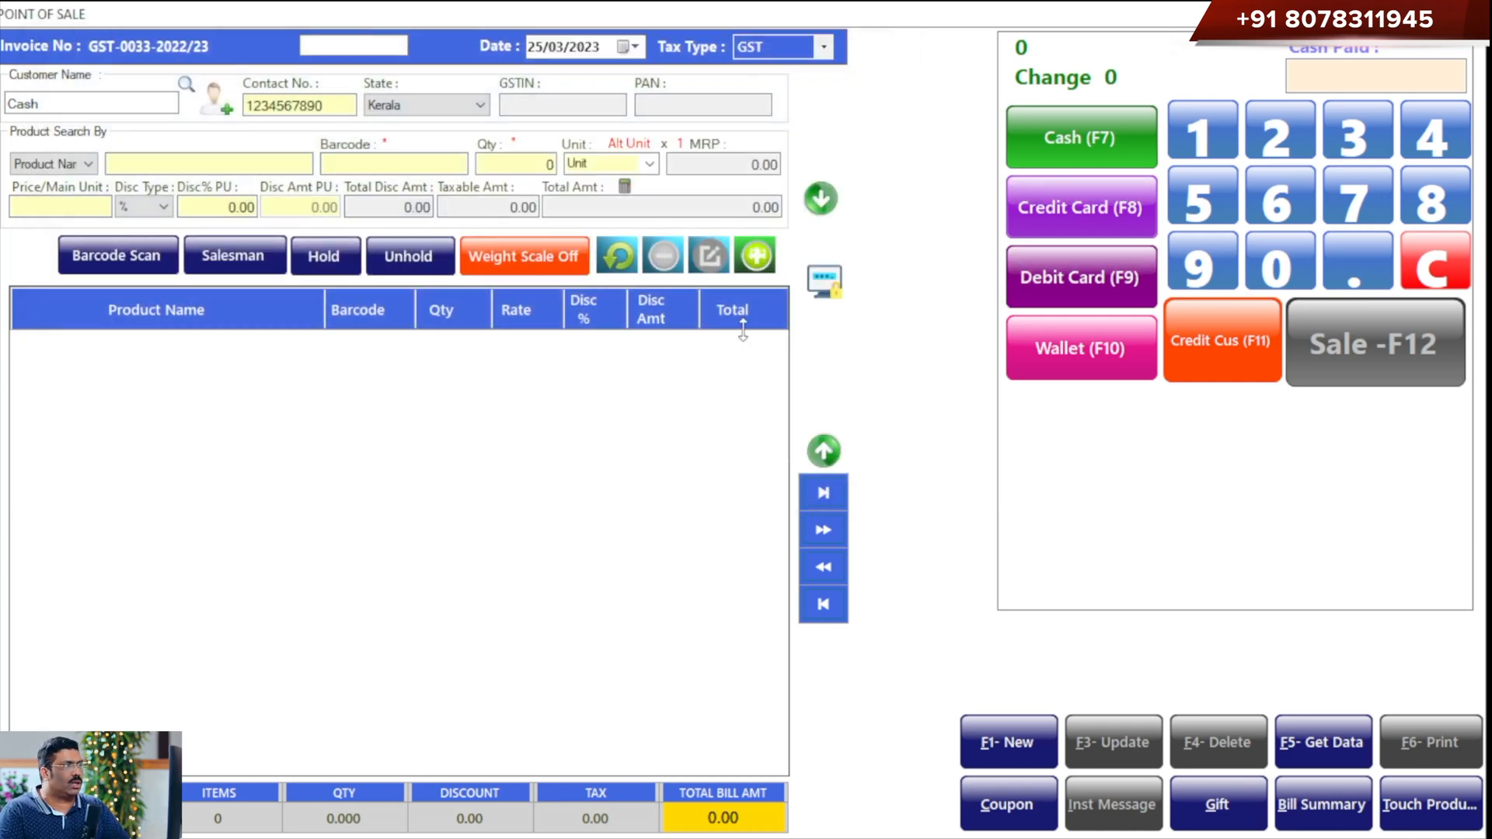
- Add the product Saada Makkalu (barcode 1229) to the bill with quantity 1
left_click(188, 168)
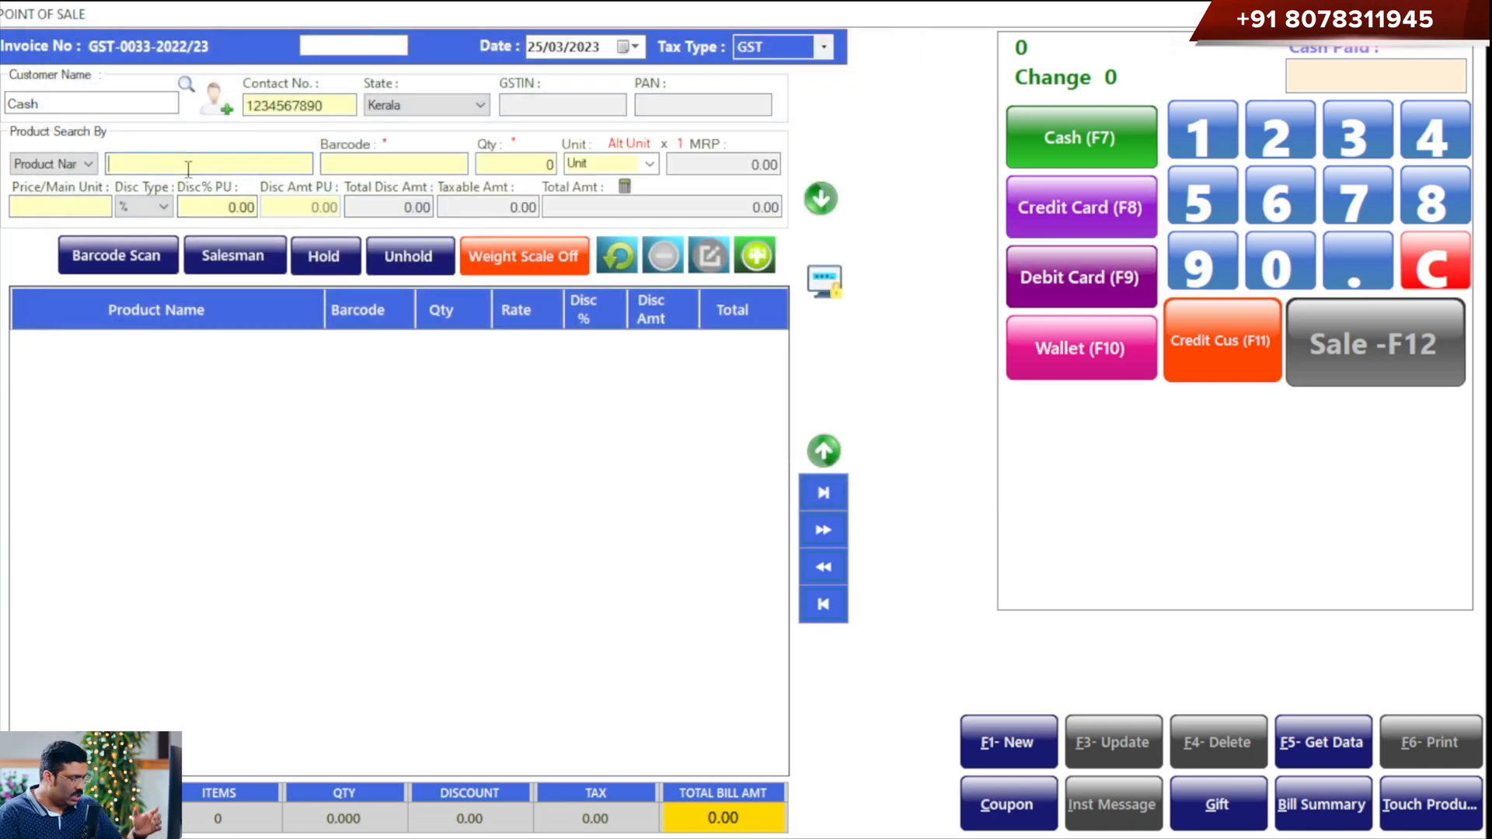
left_click(152, 335)
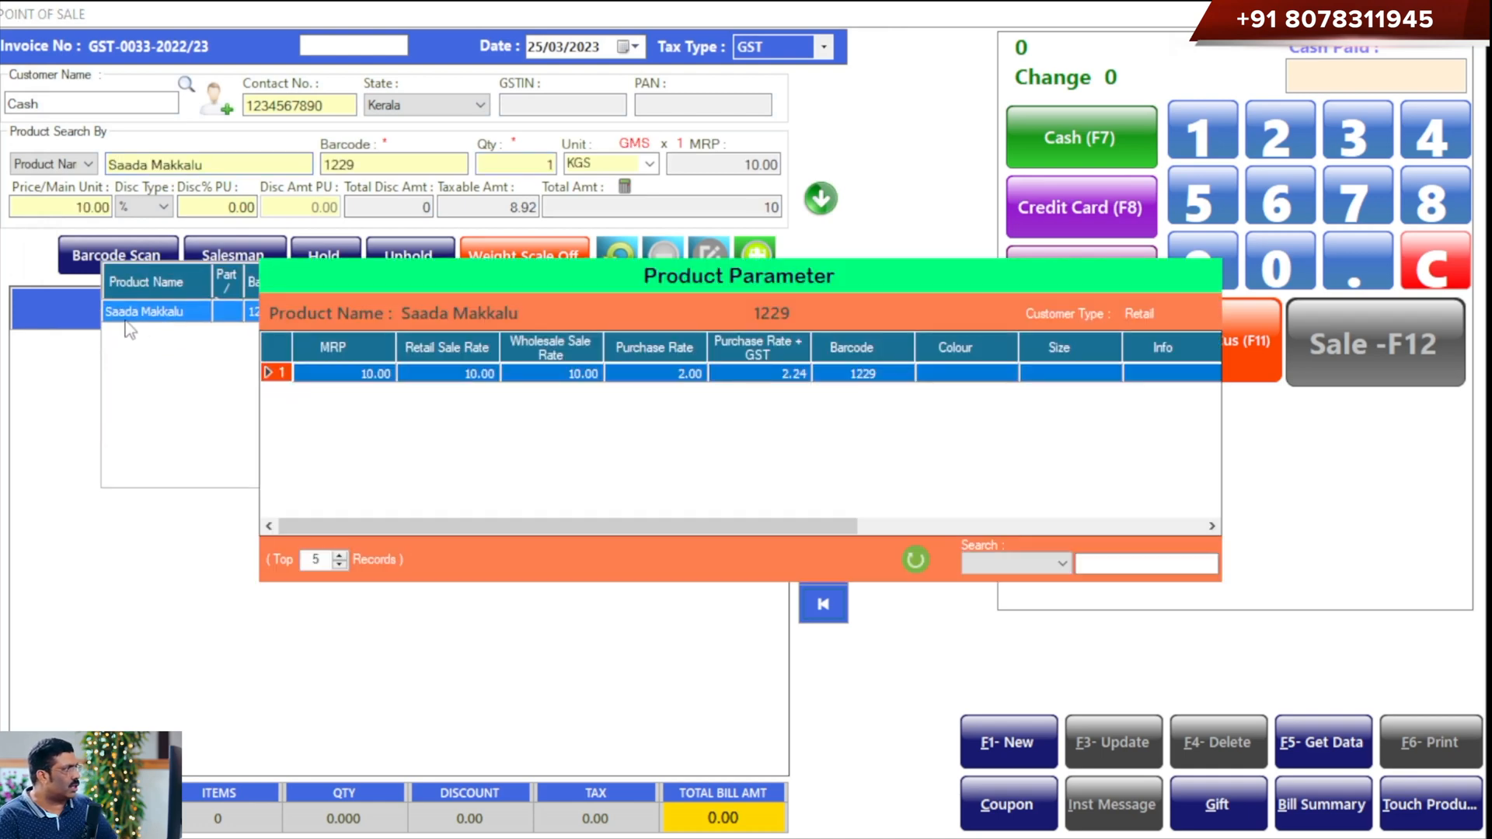
double_click(317, 377)
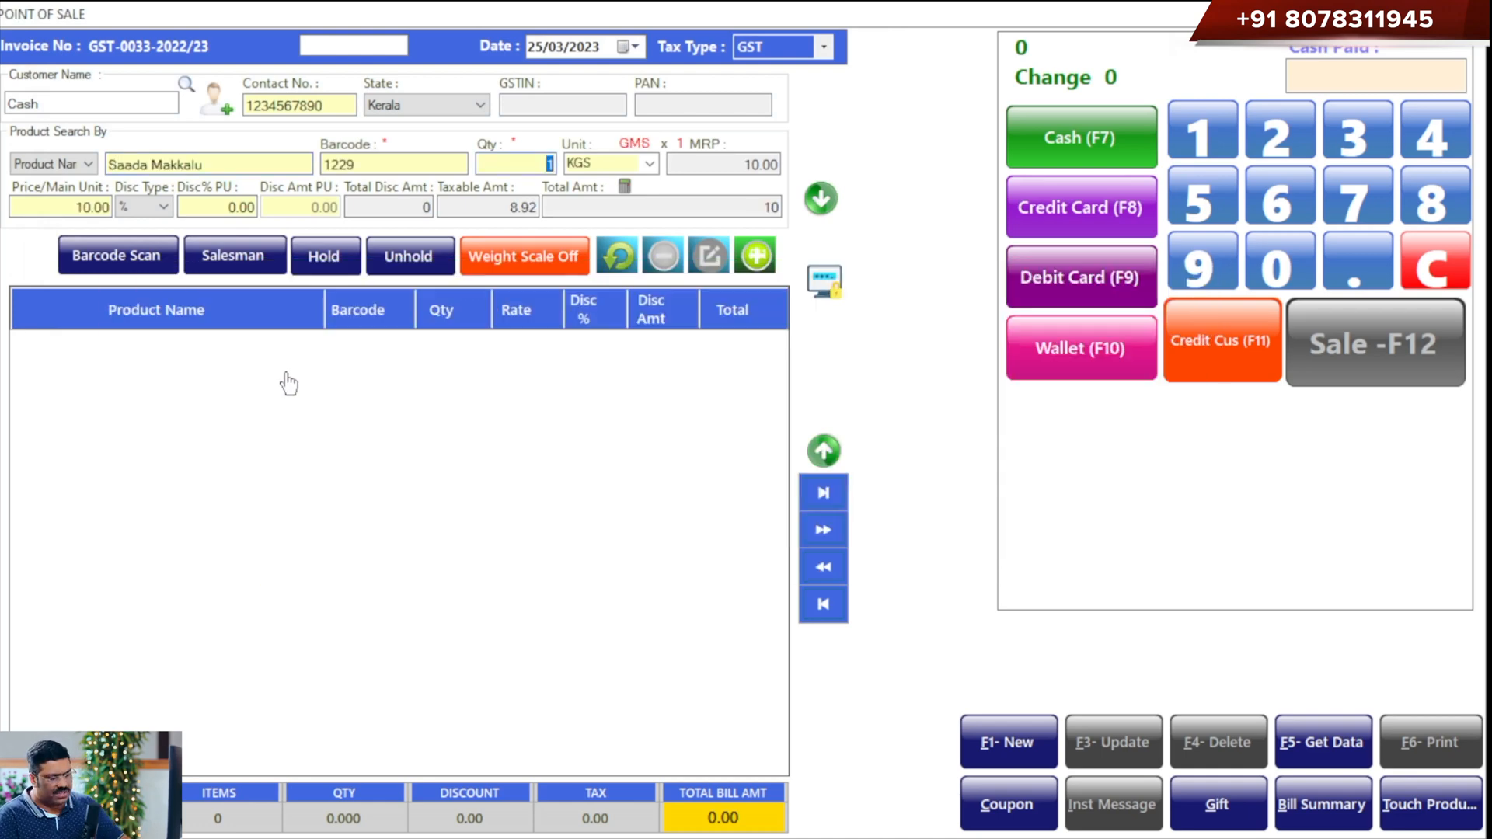
left_click(773, 256)
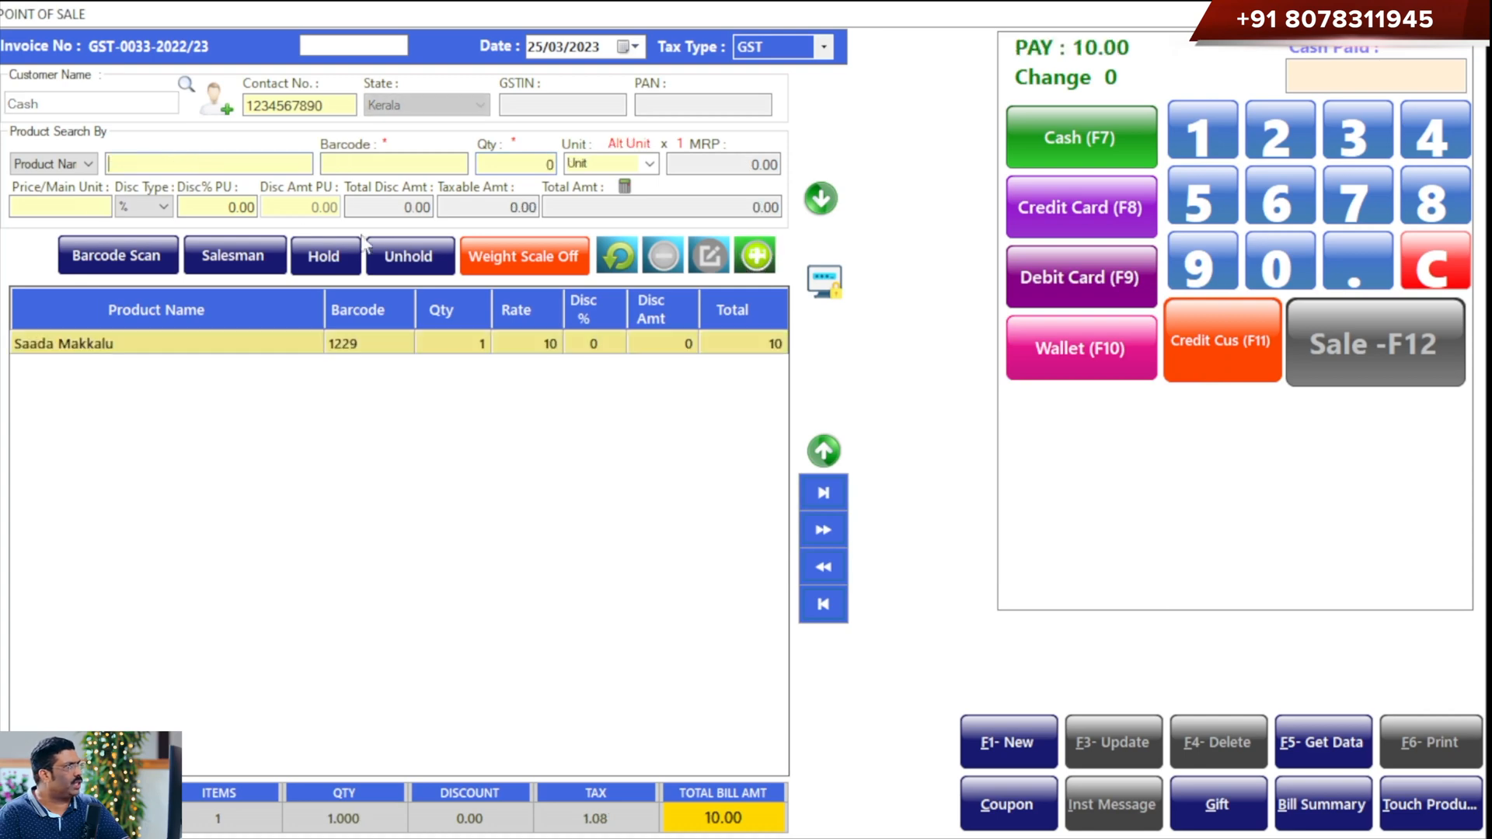
- Add the product Sabudana (barcode 1031) to the bill with quantity 1
type("s")
left_click(203, 427)
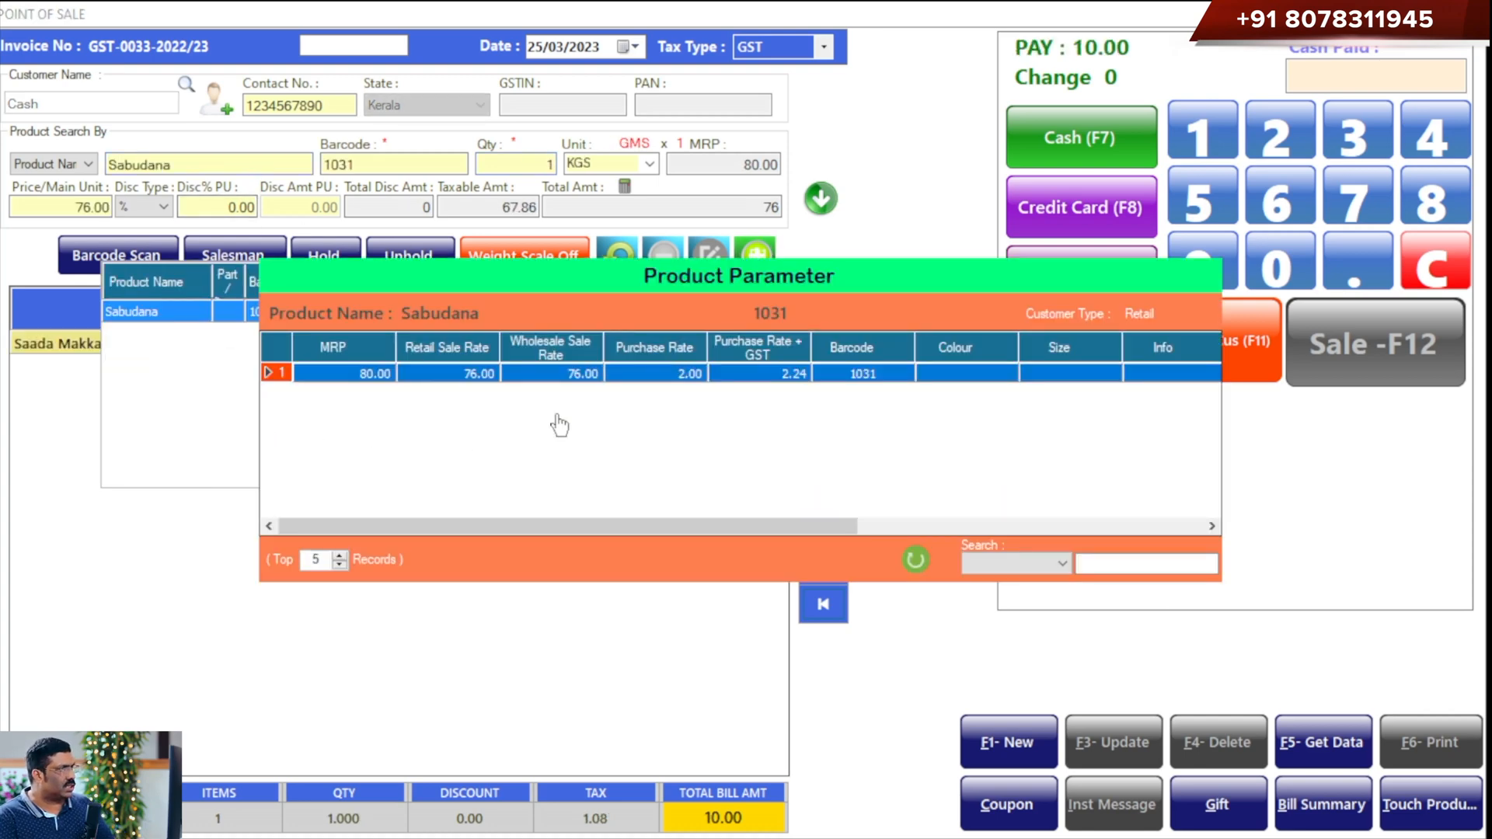
key("Return")
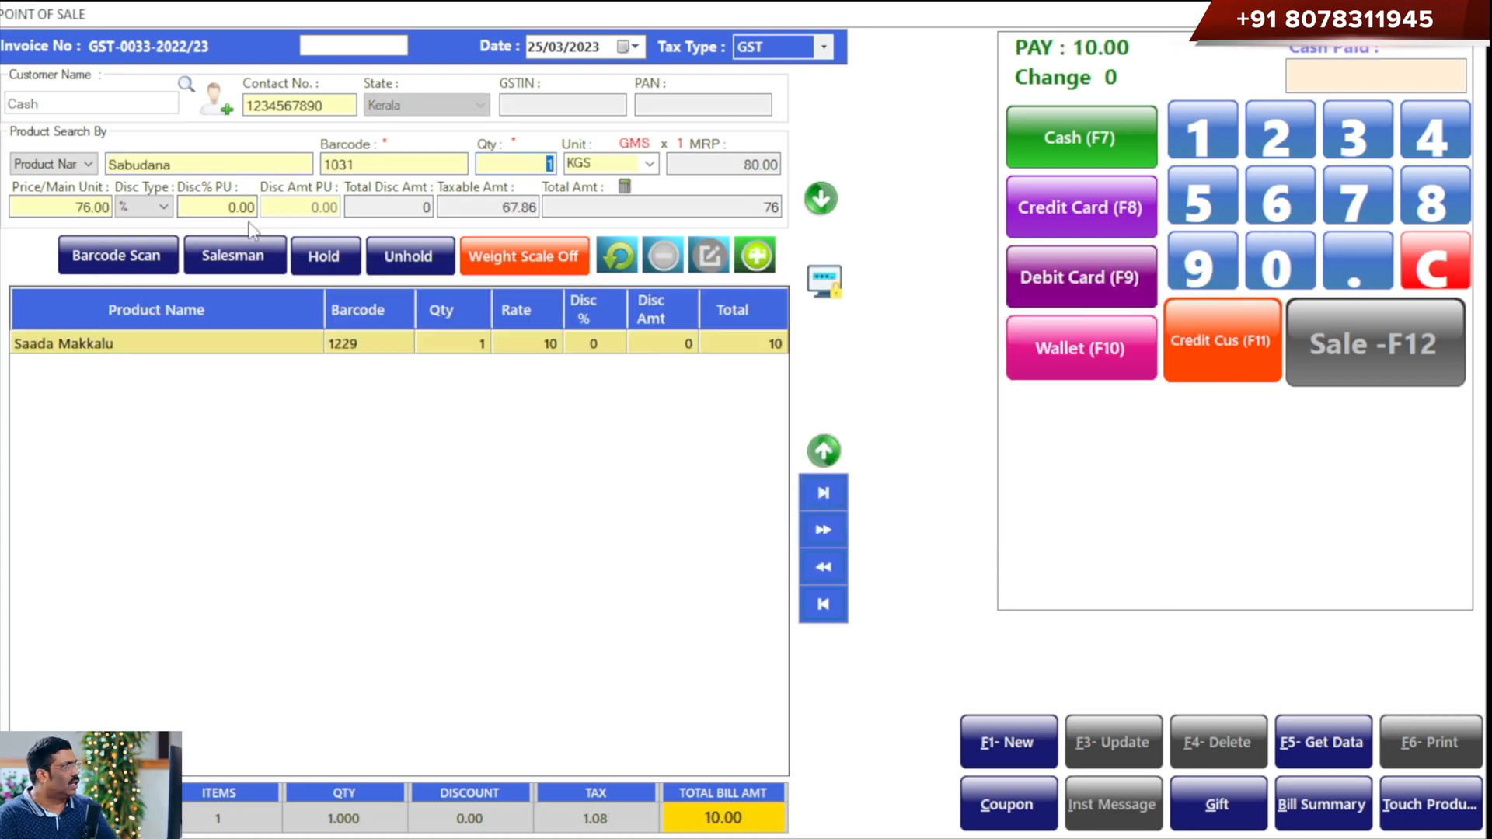
left_click(754, 259)
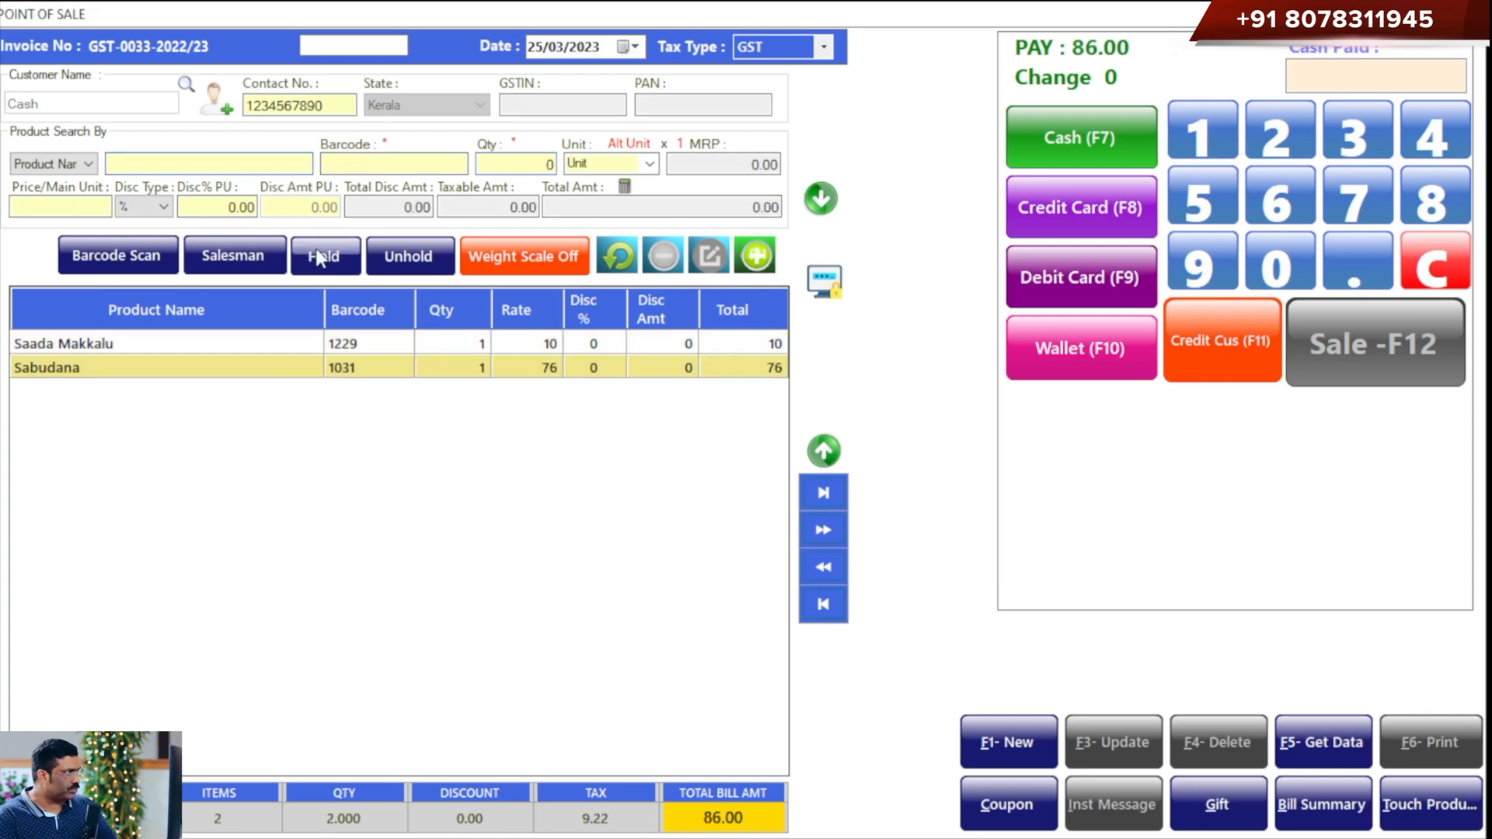
- Add the product Gasala (barcode 1080) to the bill with quantity 1
type("g")
left_click(475, 406)
left_click(759, 265)
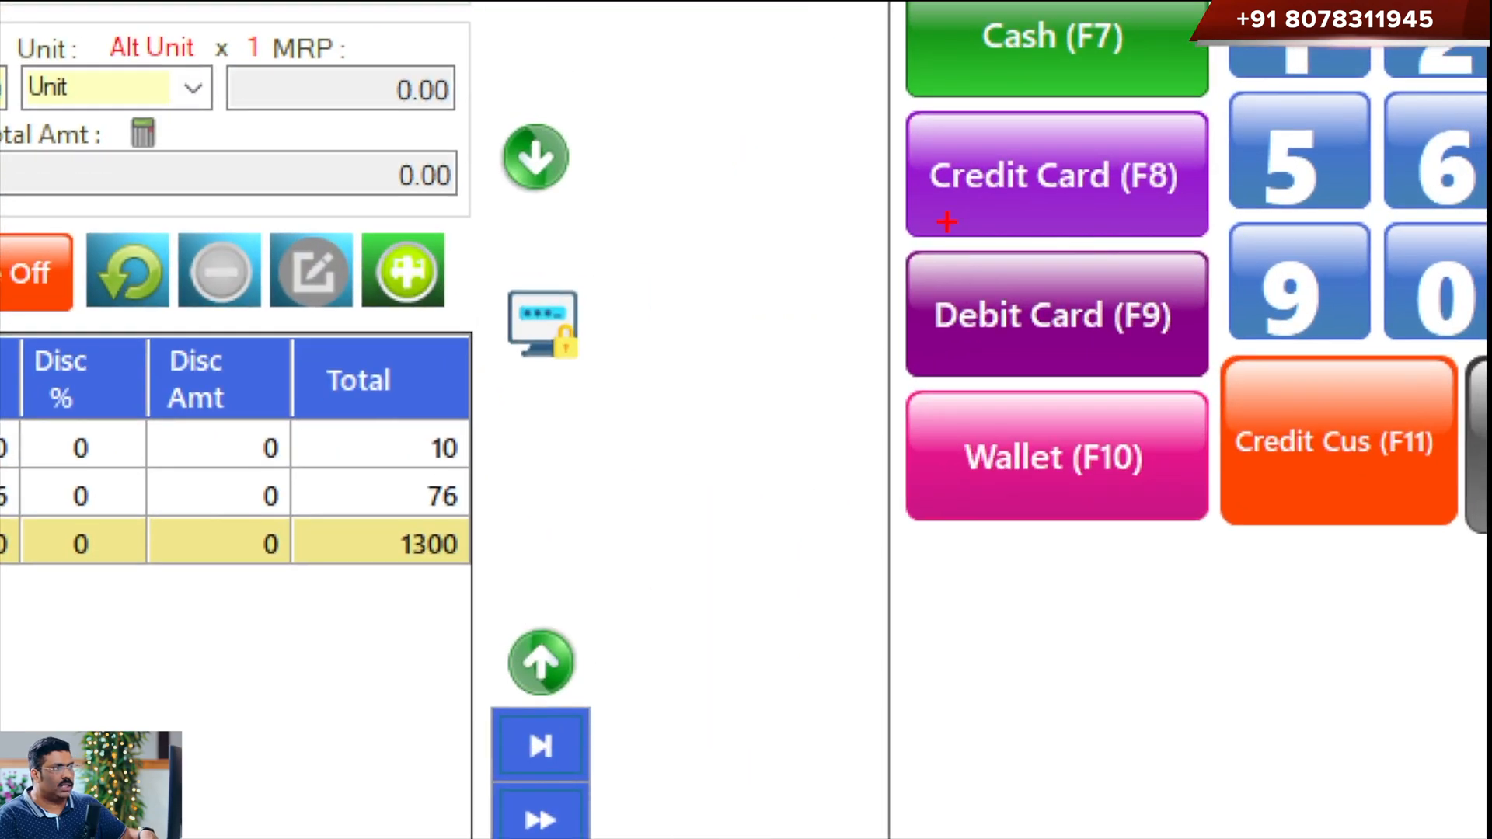
- Settle the bill by debit card into the newly registered SBI bank account and decline printing the sales invoice
left_click_drag(925, 231, 1226, 398)
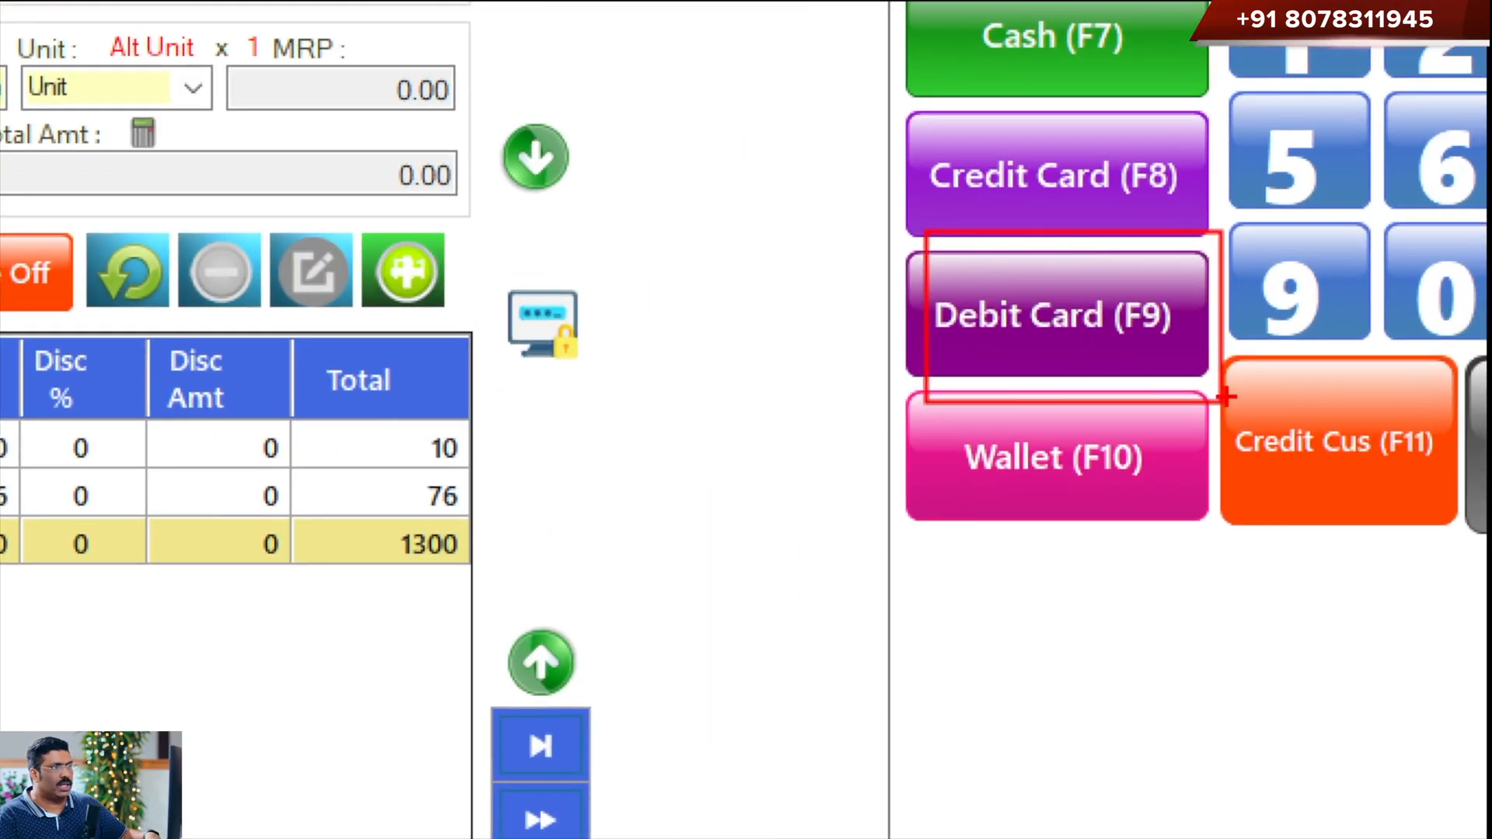
left_click(1058, 357)
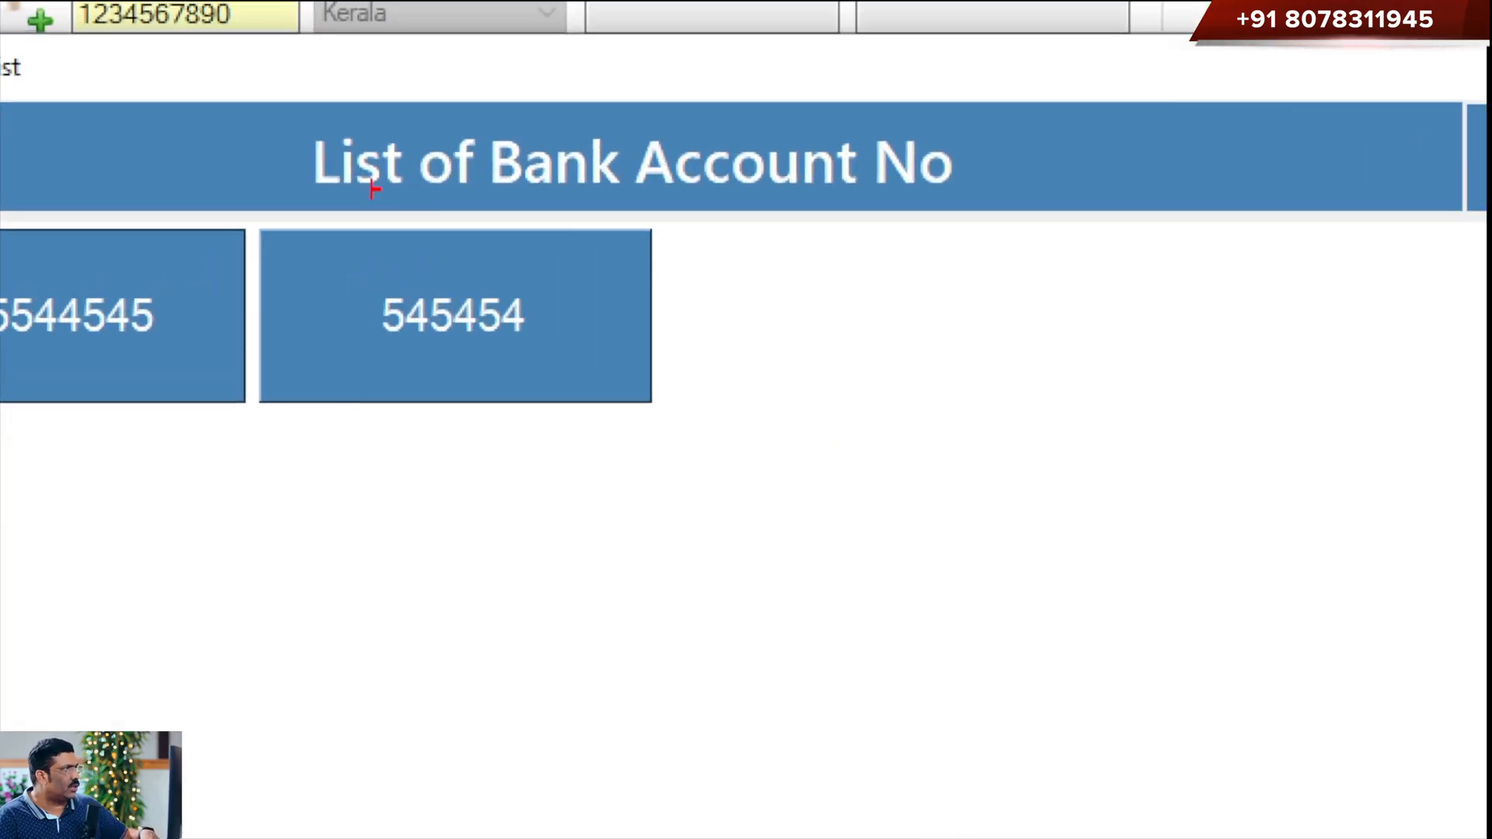
left_click_drag(335, 195, 471, 323)
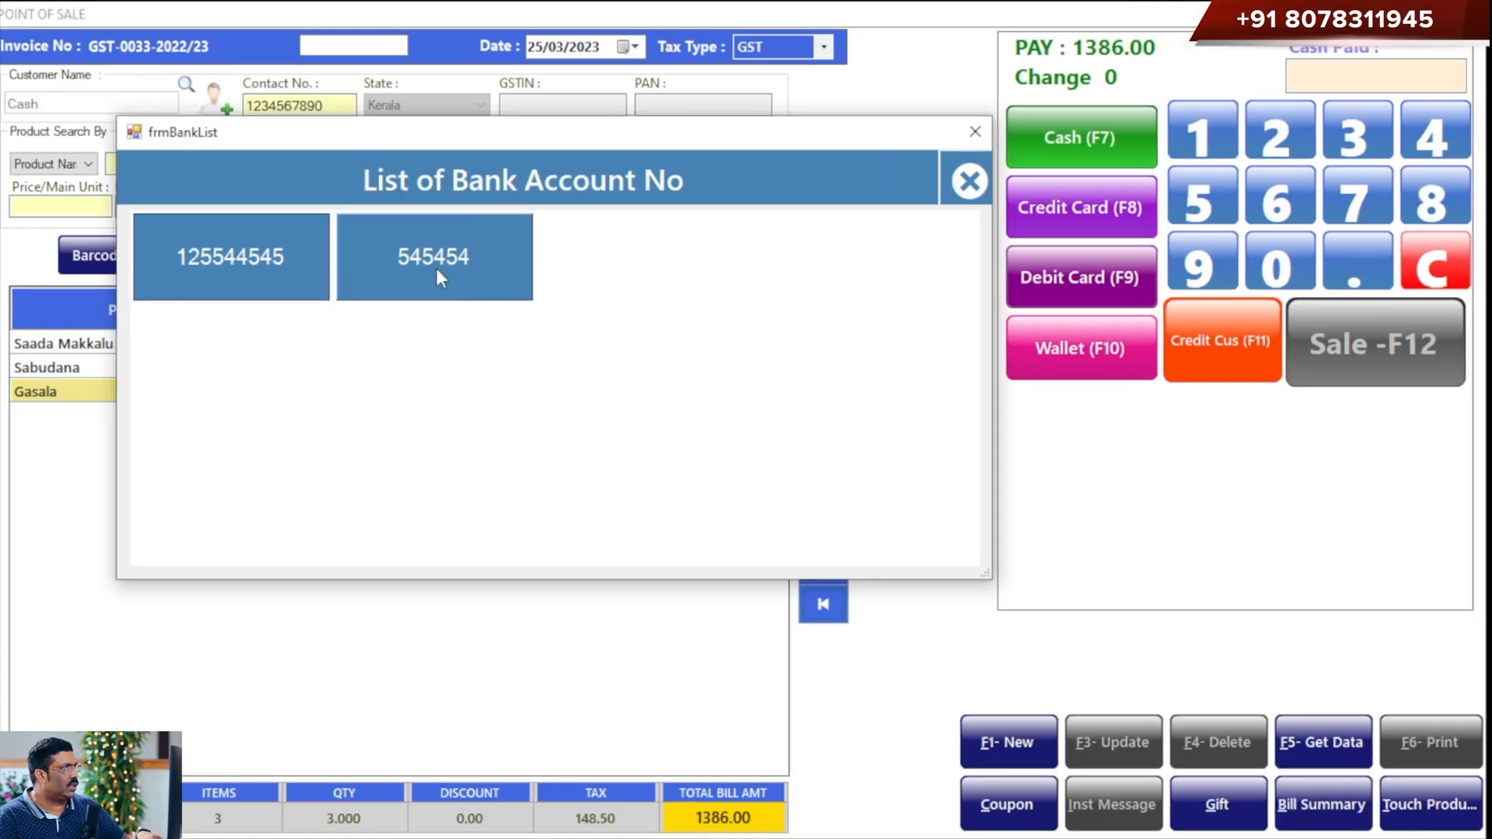
left_click(436, 272)
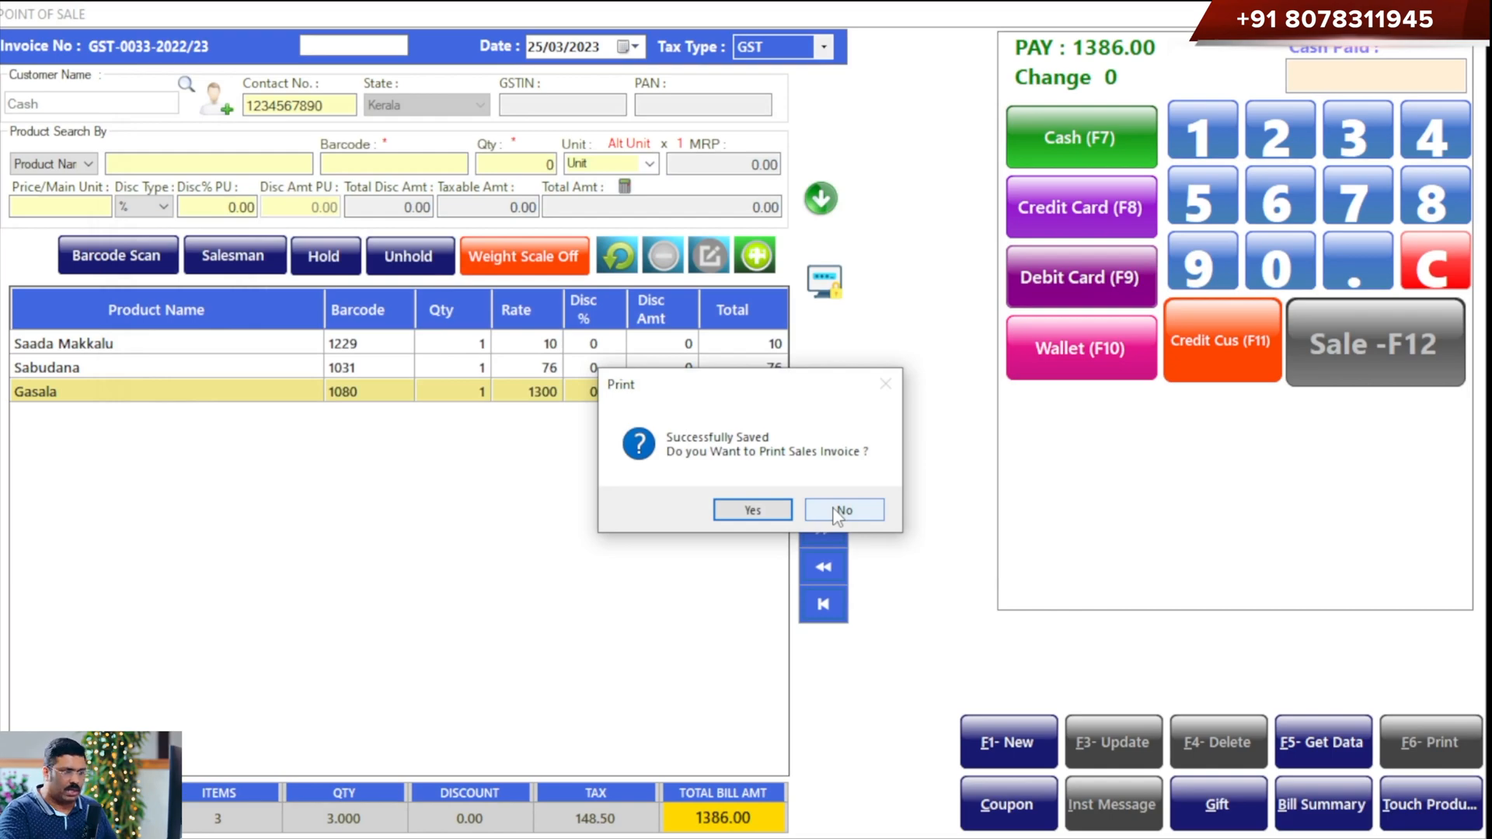
left_click(836, 513)
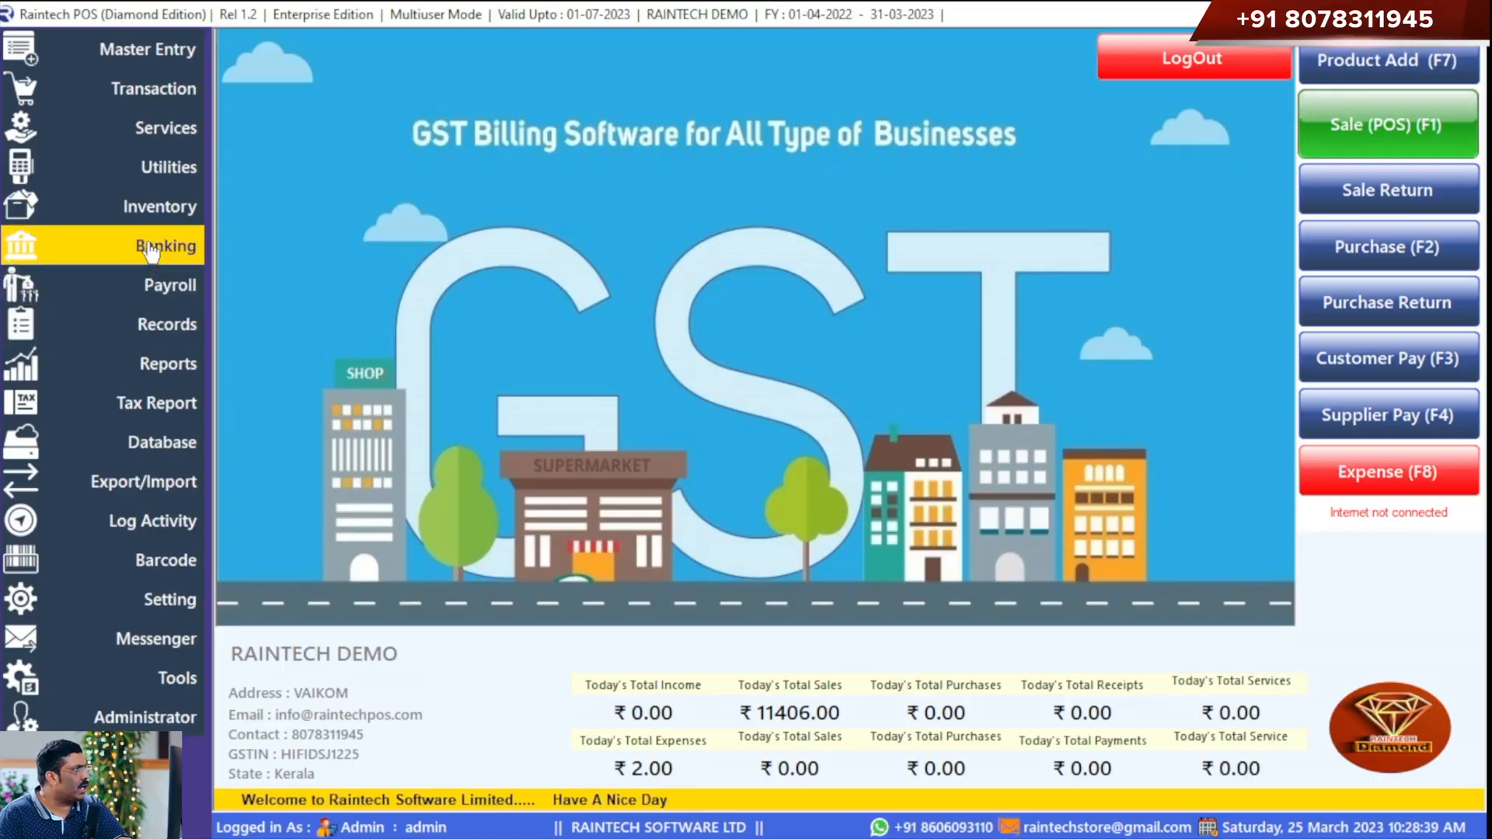
- View the bank account statement of the new SBI account for 25/03/2023, checking the debit card sale, then close it
left_click(165, 246)
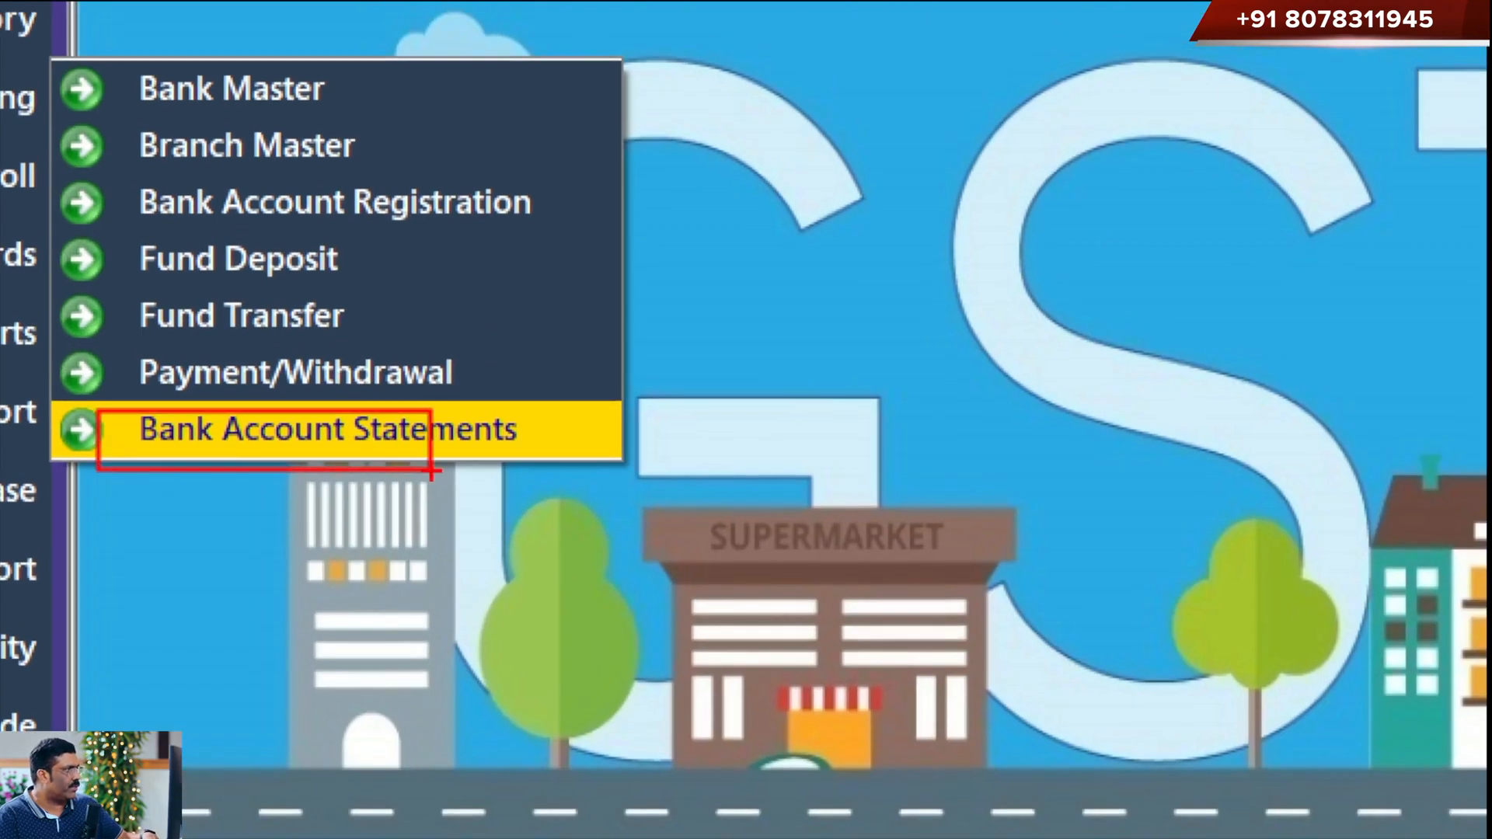
key("Escape")
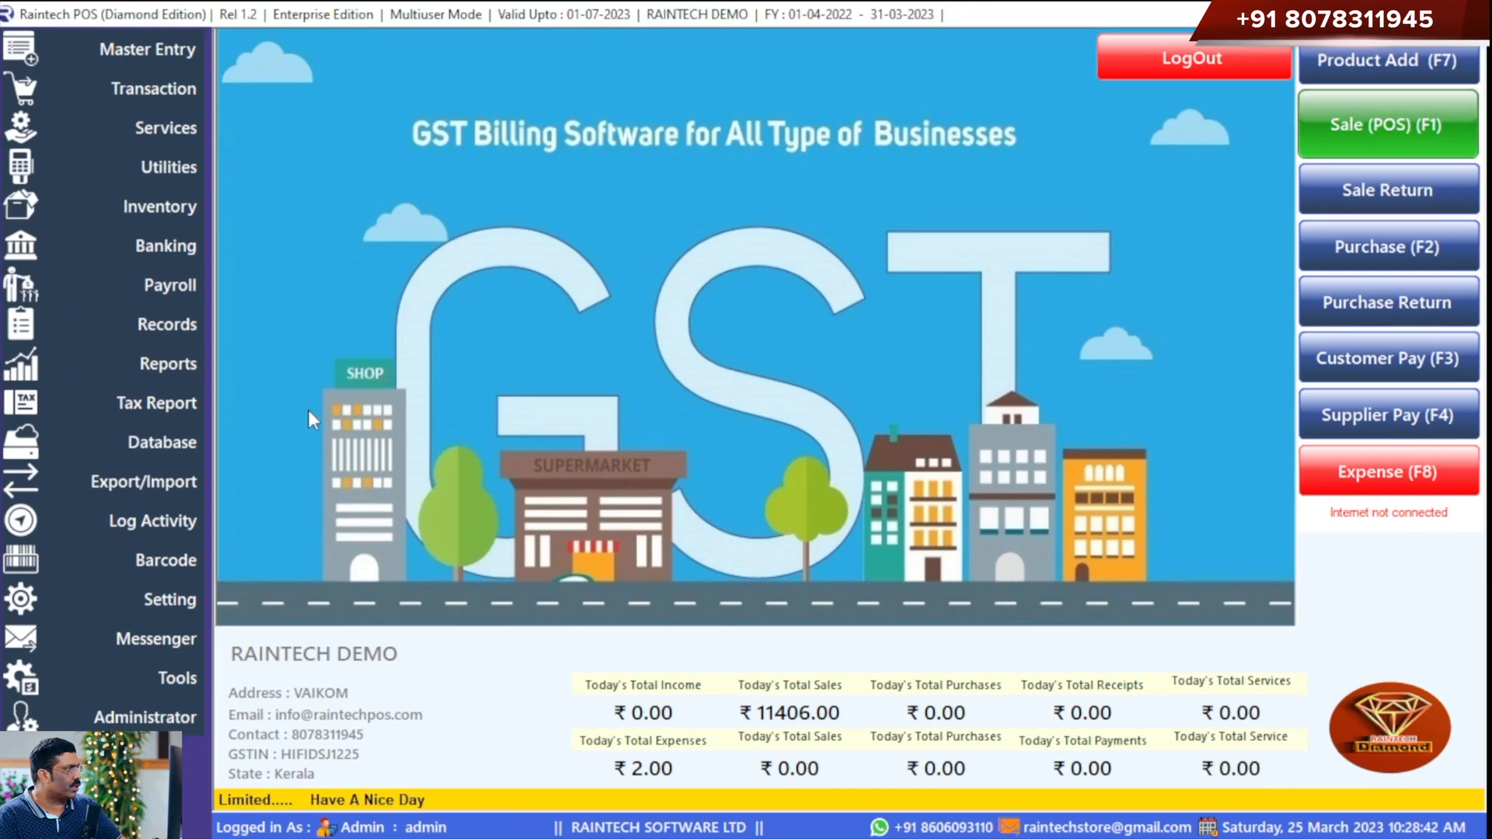
left_click(165, 252)
left_click(361, 412)
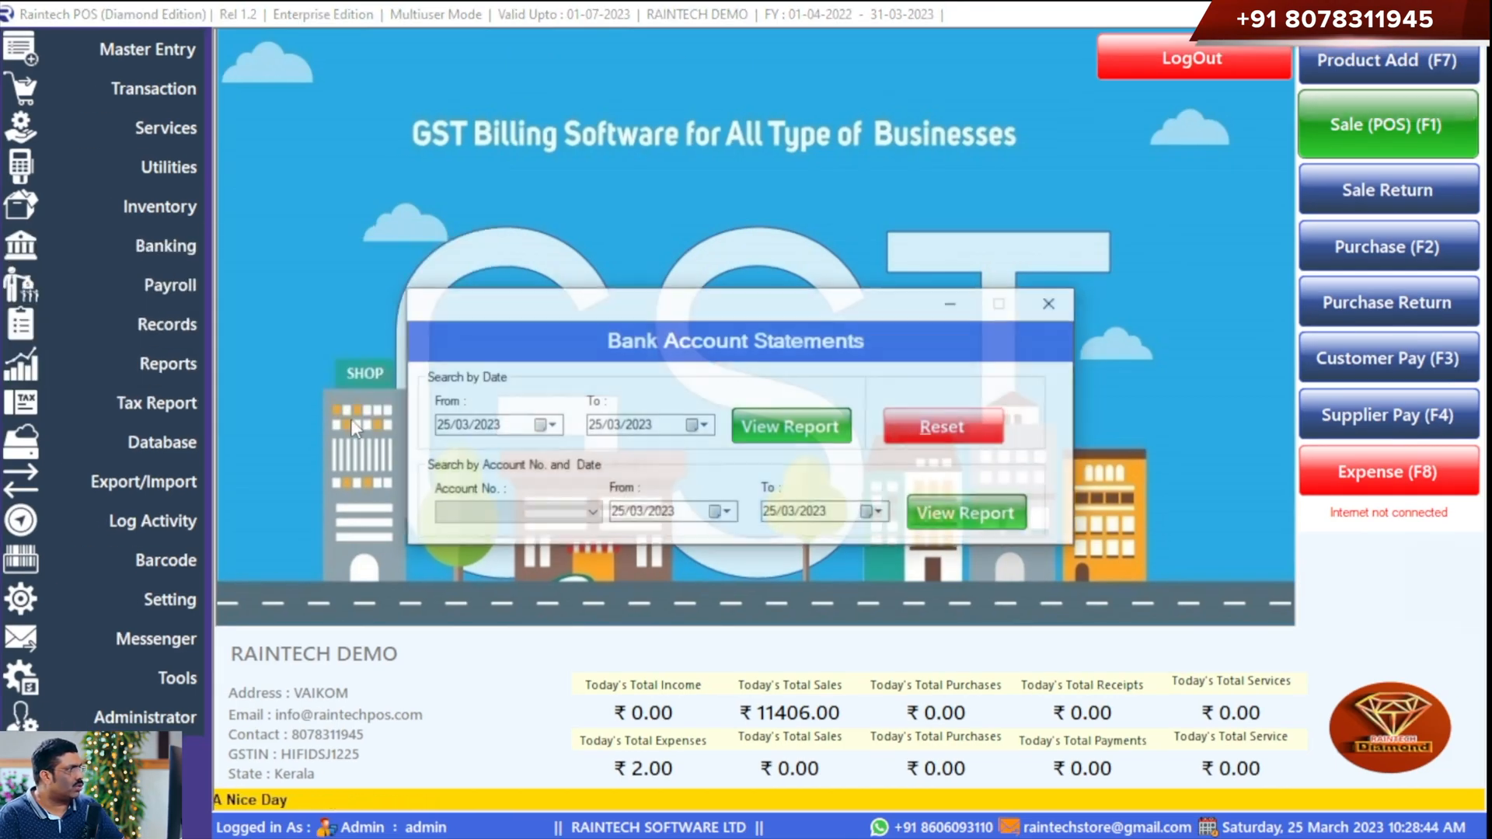
left_click(593, 520)
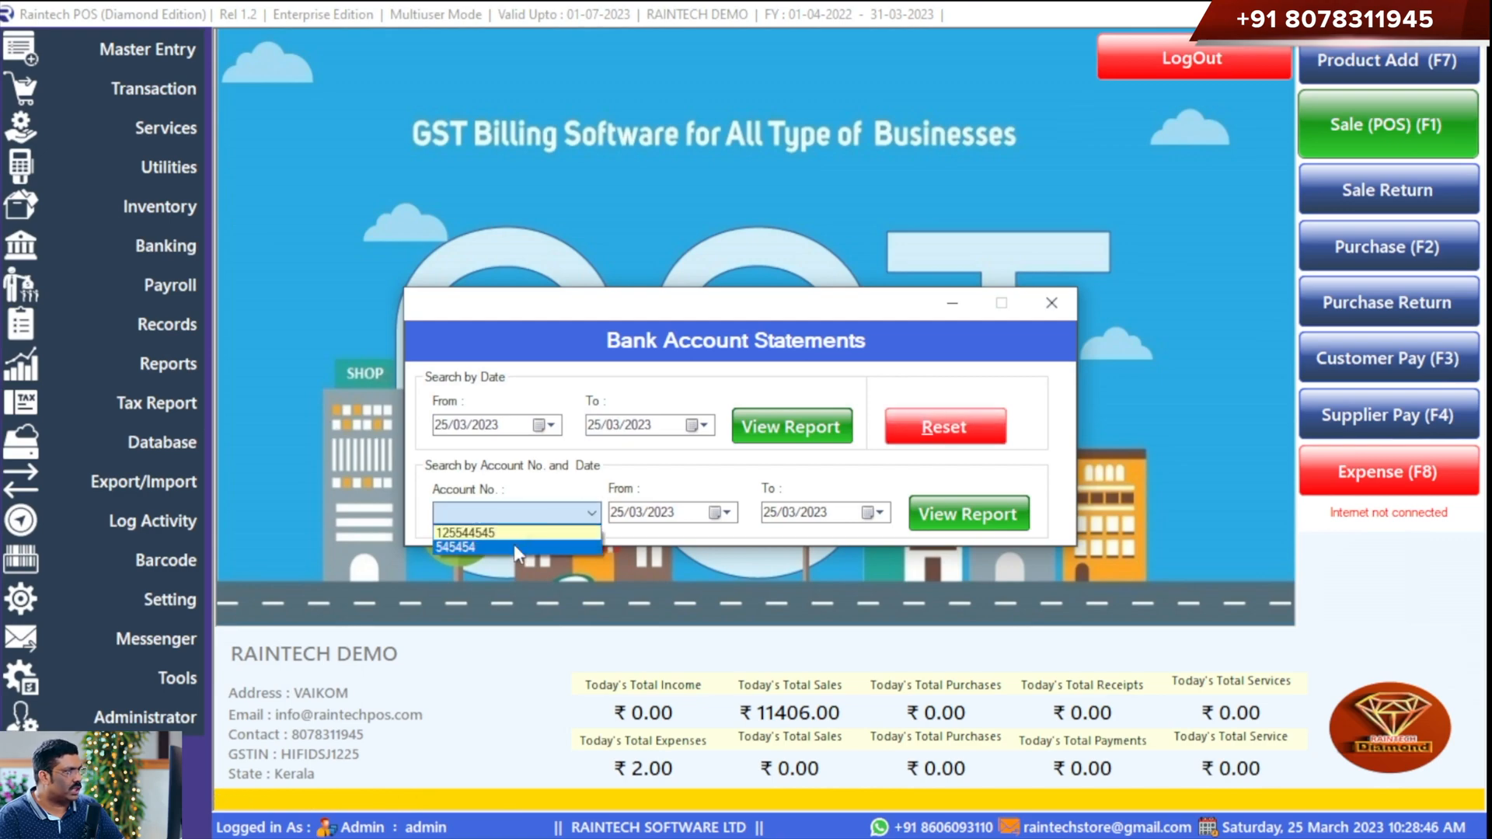
left_click(515, 544)
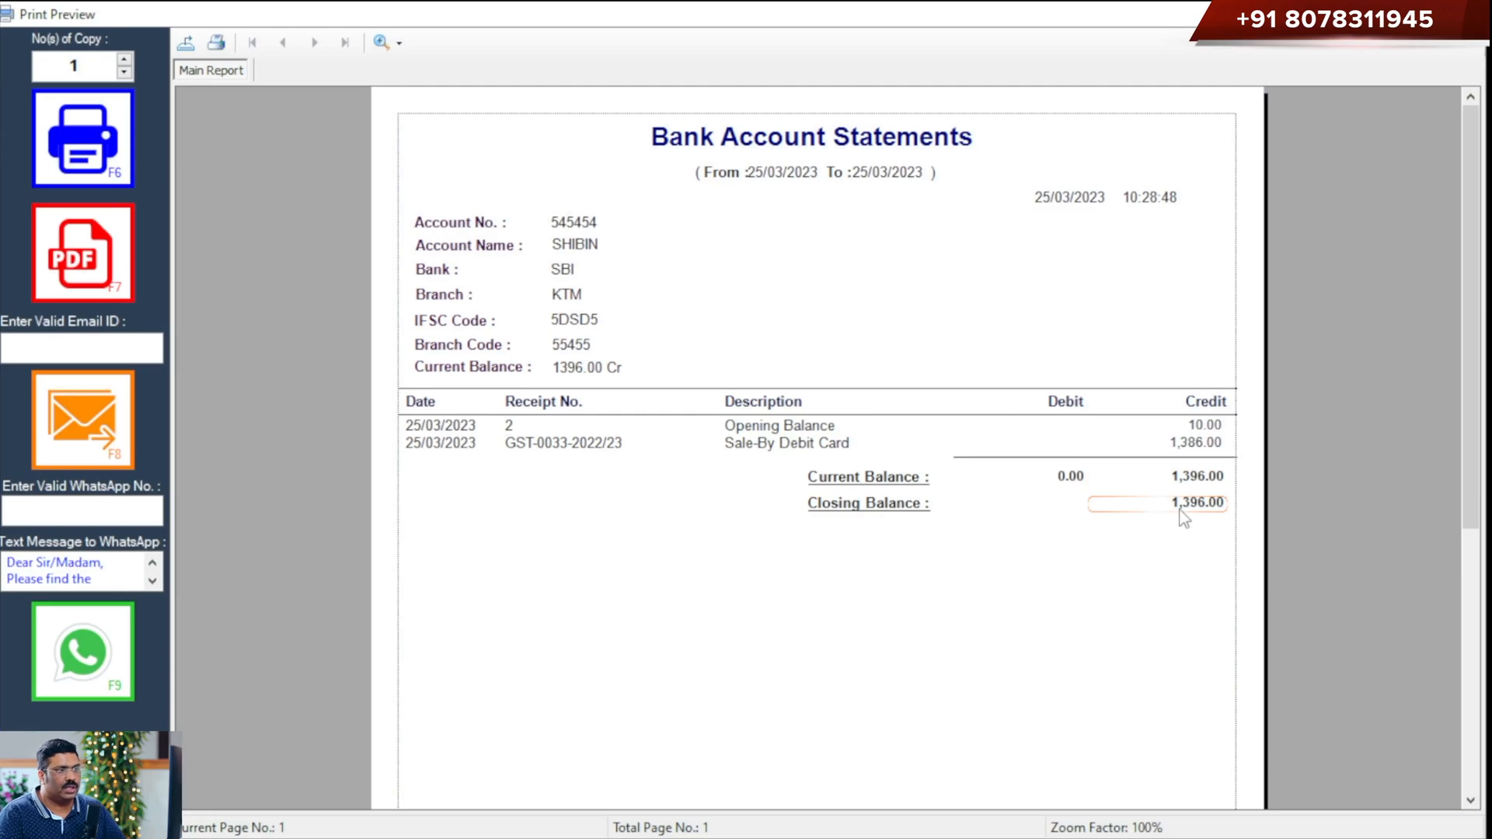
left_click(1465, 14)
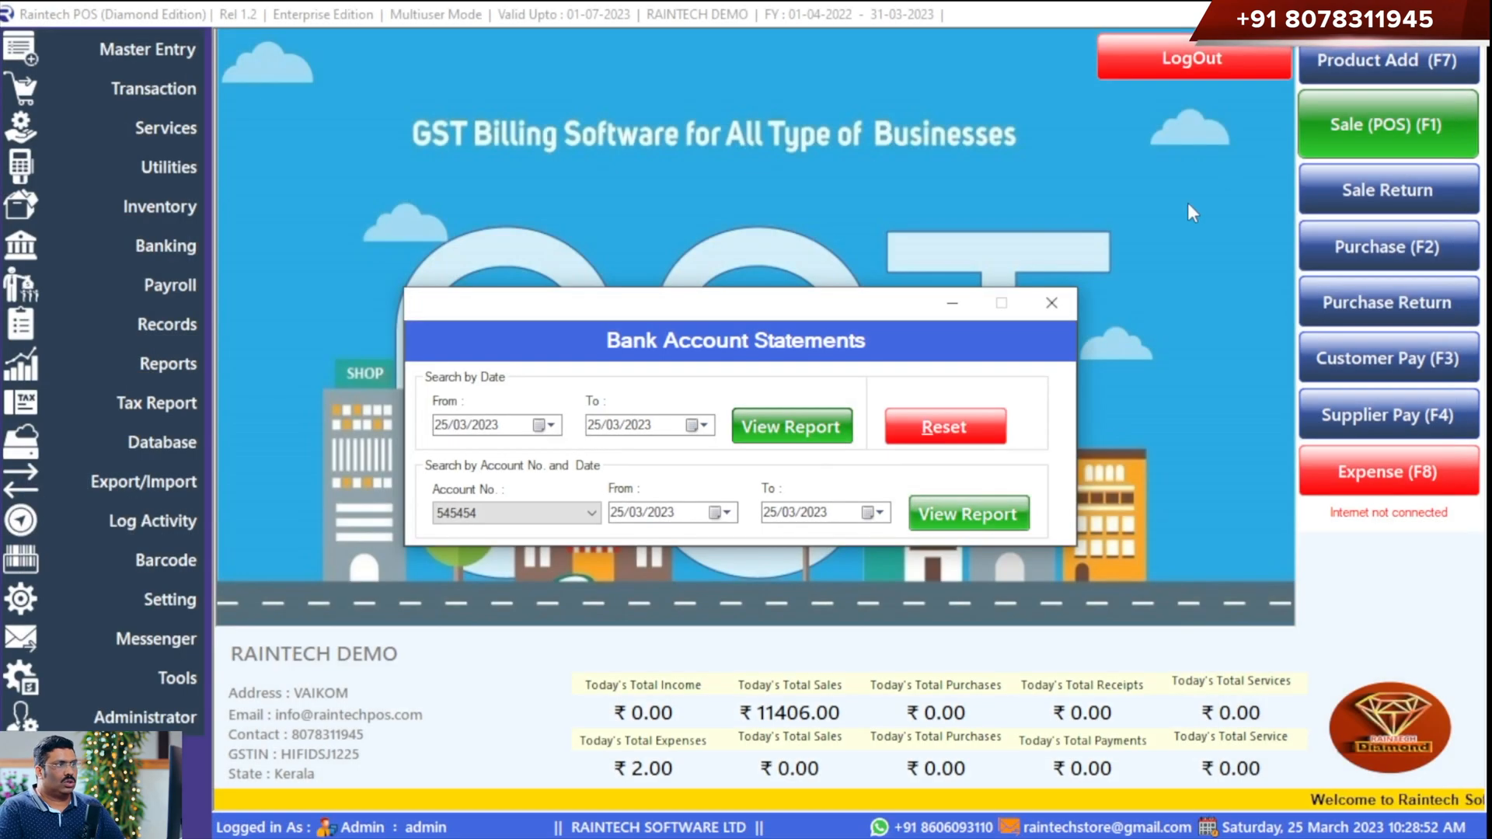
left_click(1058, 303)
- Start a new point of sale bill with garam masala (barcode 1342) and Gasala (barcode 1080), quantity 1 each
left_click(1352, 128)
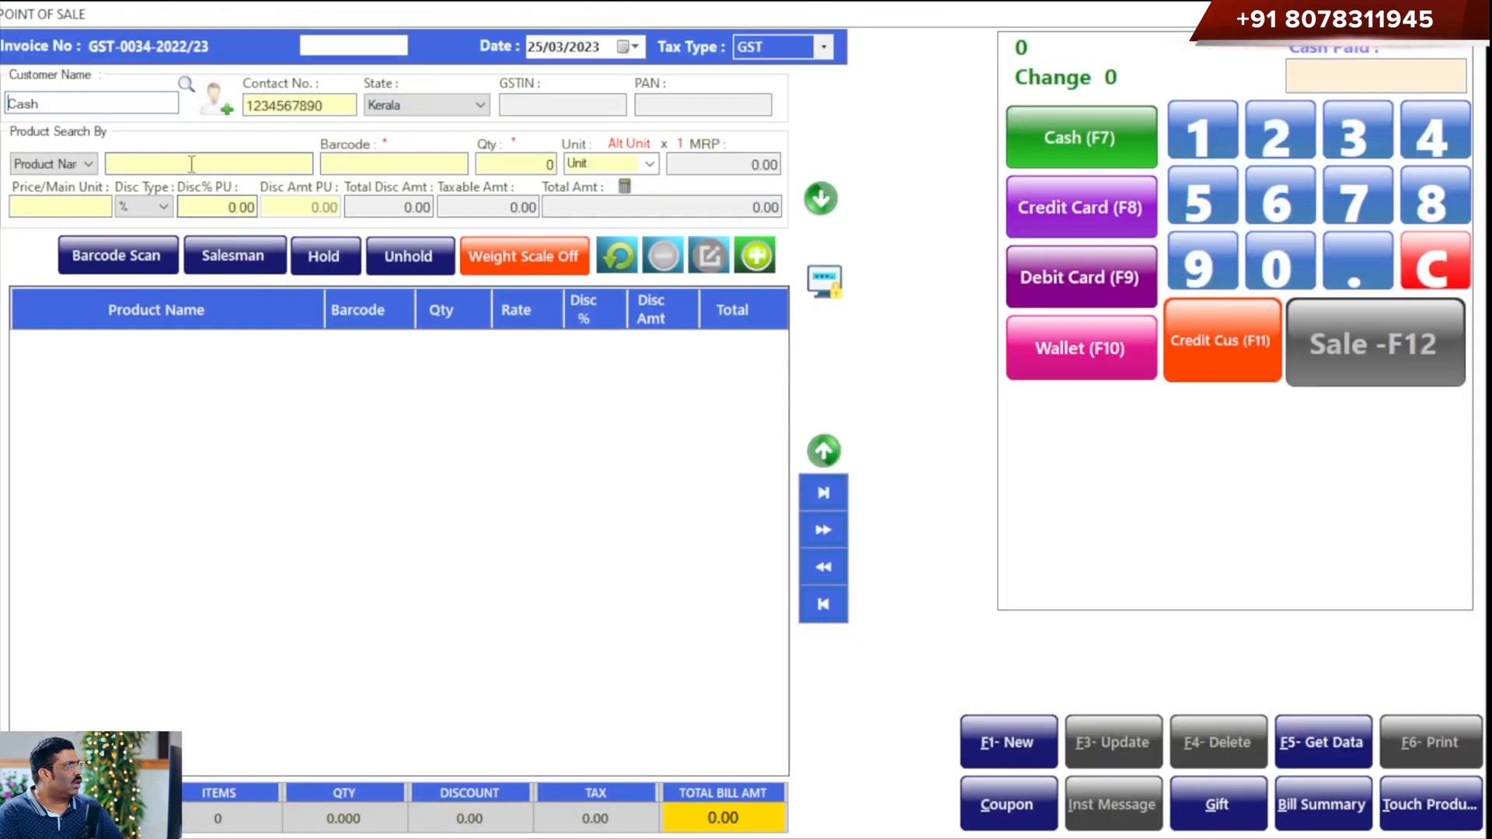
type("S")
key("BackSpace")
type("G")
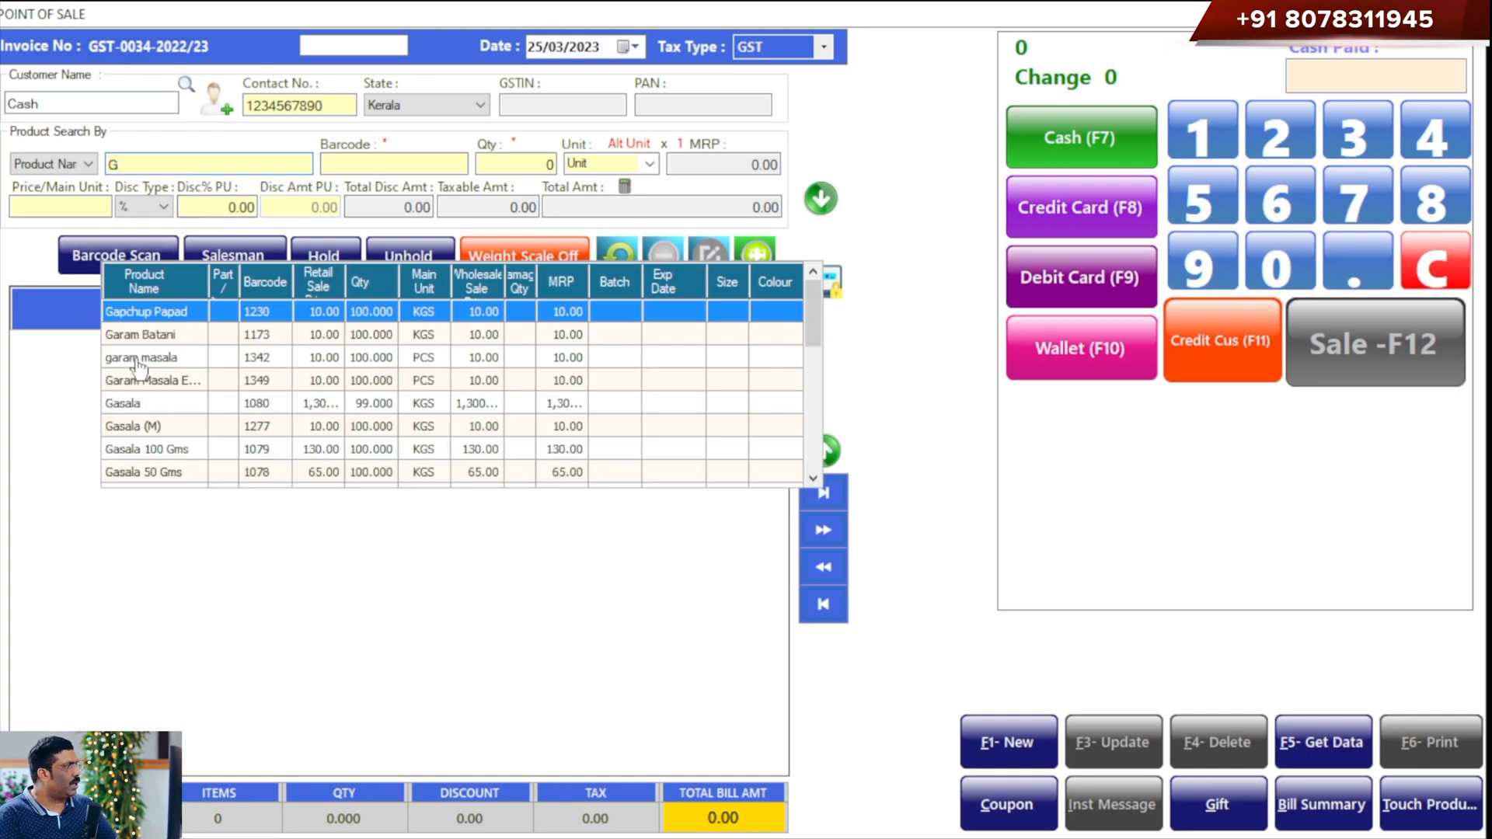
left_click(150, 358)
left_click(755, 257)
type("G")
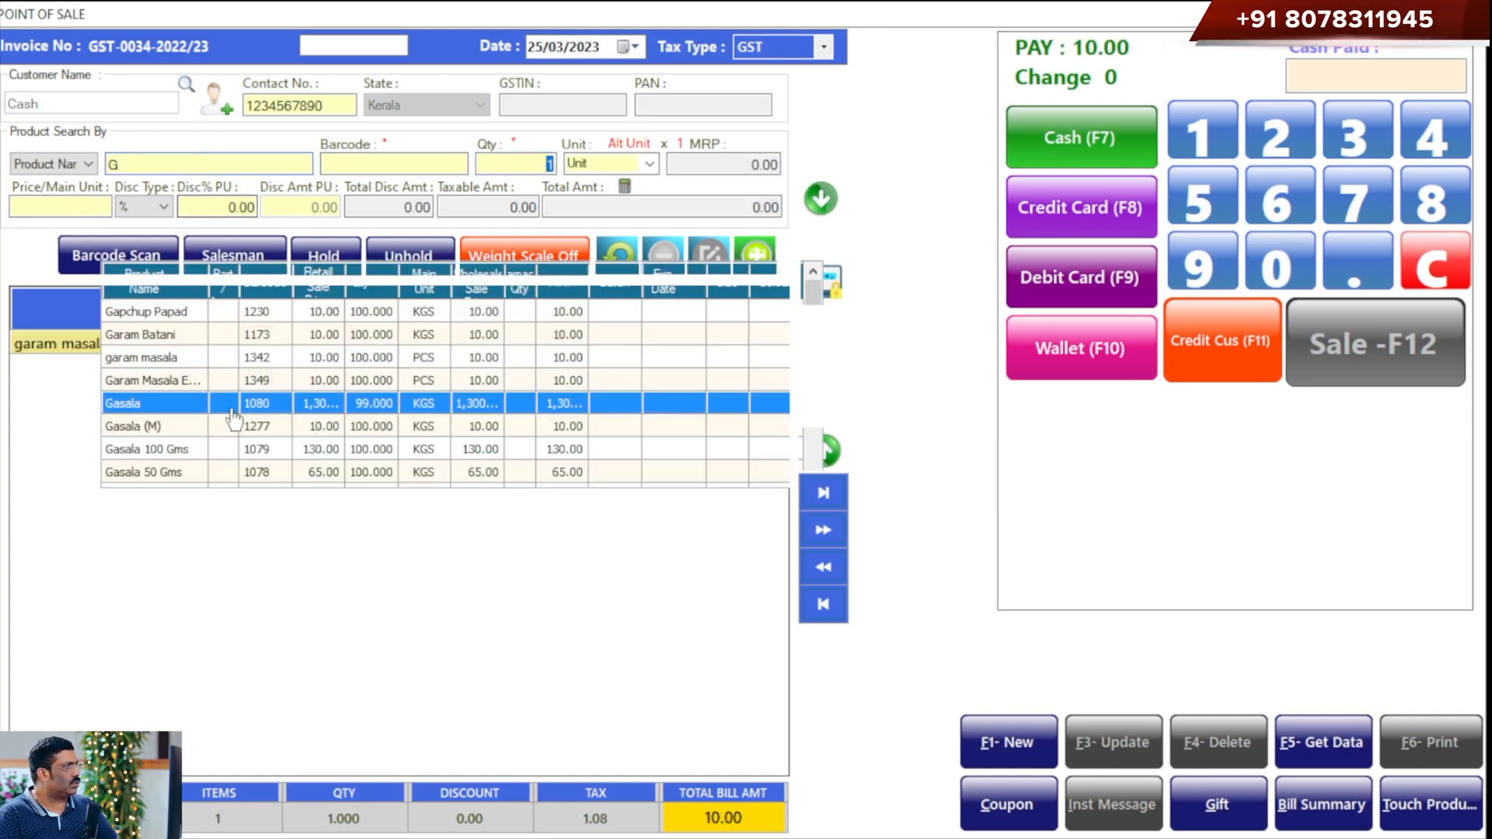
left_click(226, 406)
left_click(755, 256)
- Add Gasala 100 Gms (barcode 1079) and Gasala 50 Gms (barcode 1078) to the bill, quantity 1 each
type("G")
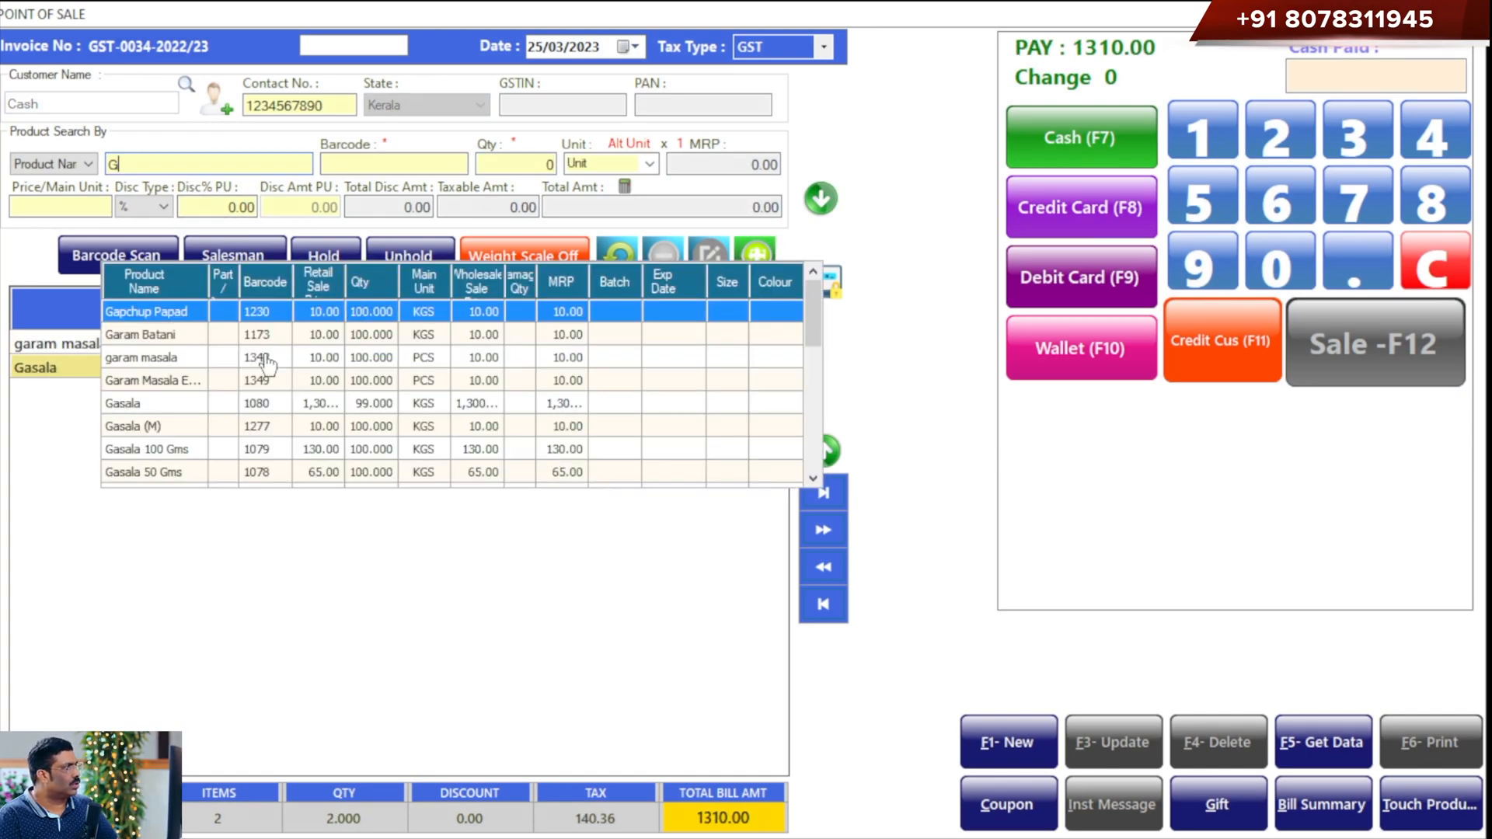
left_click(254, 457)
left_click(755, 256)
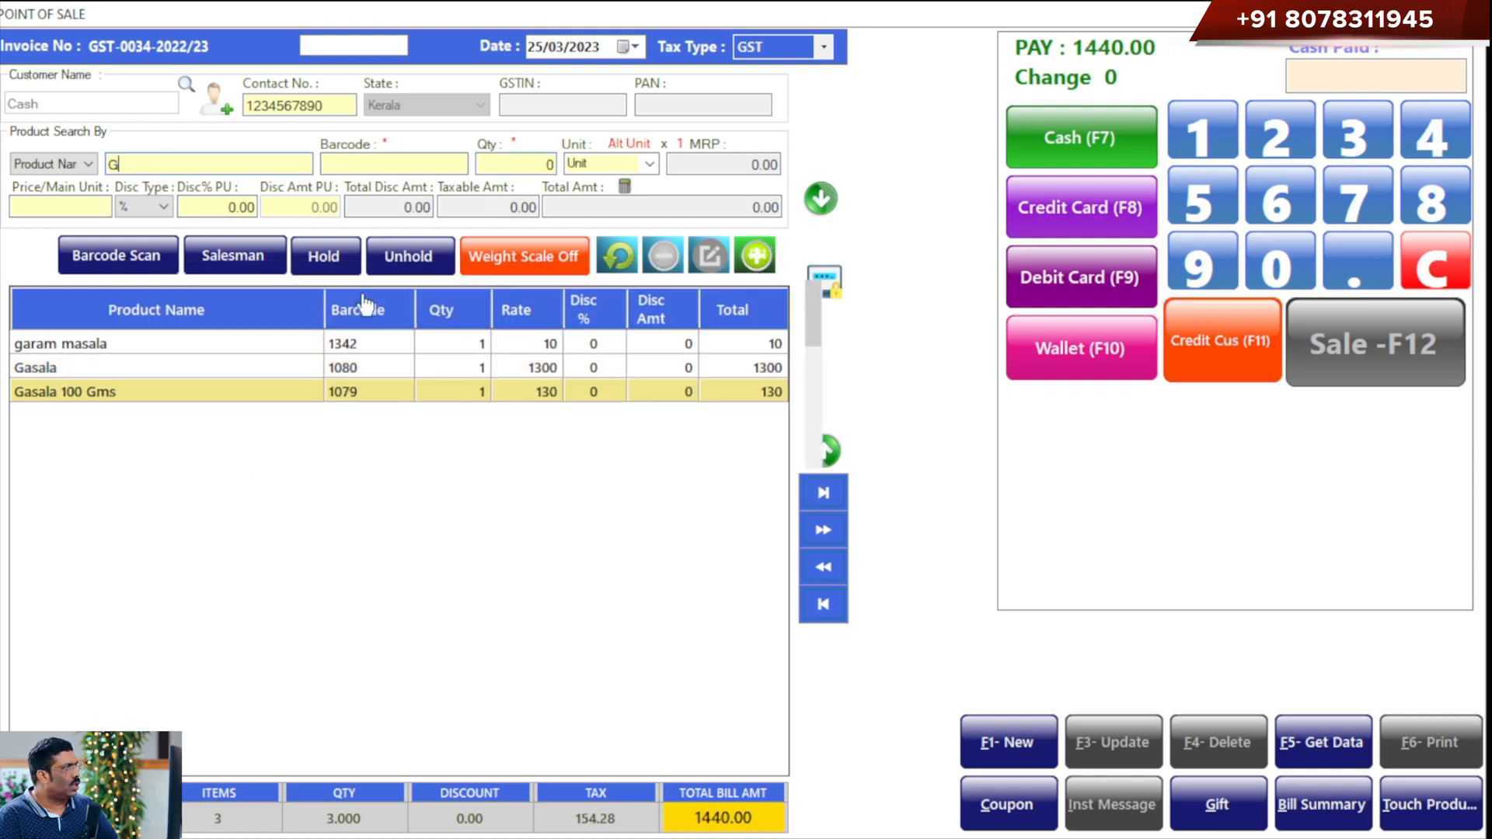
type("G")
left_click(254, 462)
left_click(753, 260)
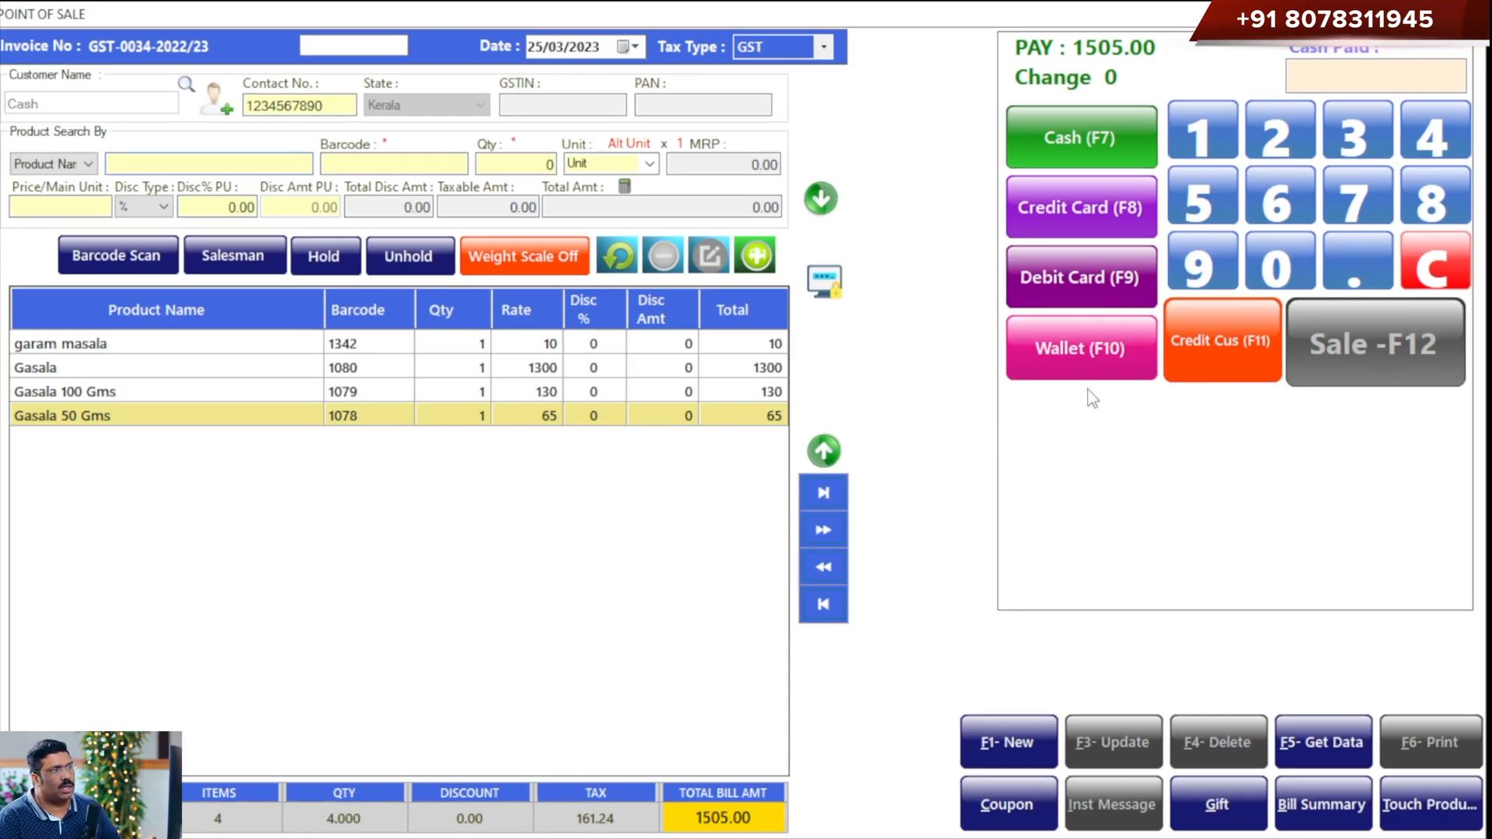
- Settle the bill through the Google Pay wallet into the new SBI bank account and dismiss the invoice print prompt
left_click(1107, 357)
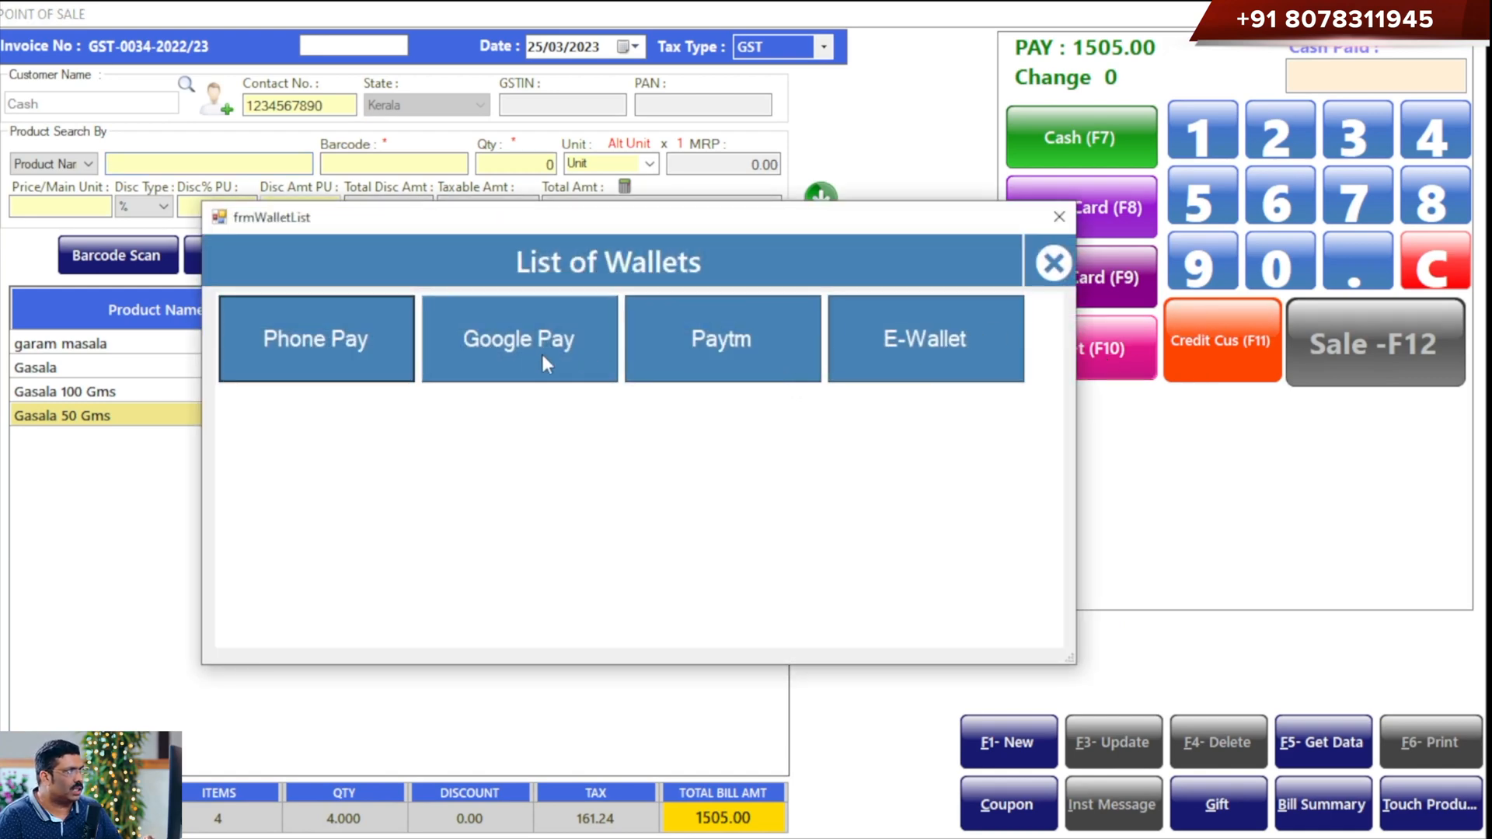
left_click(507, 345)
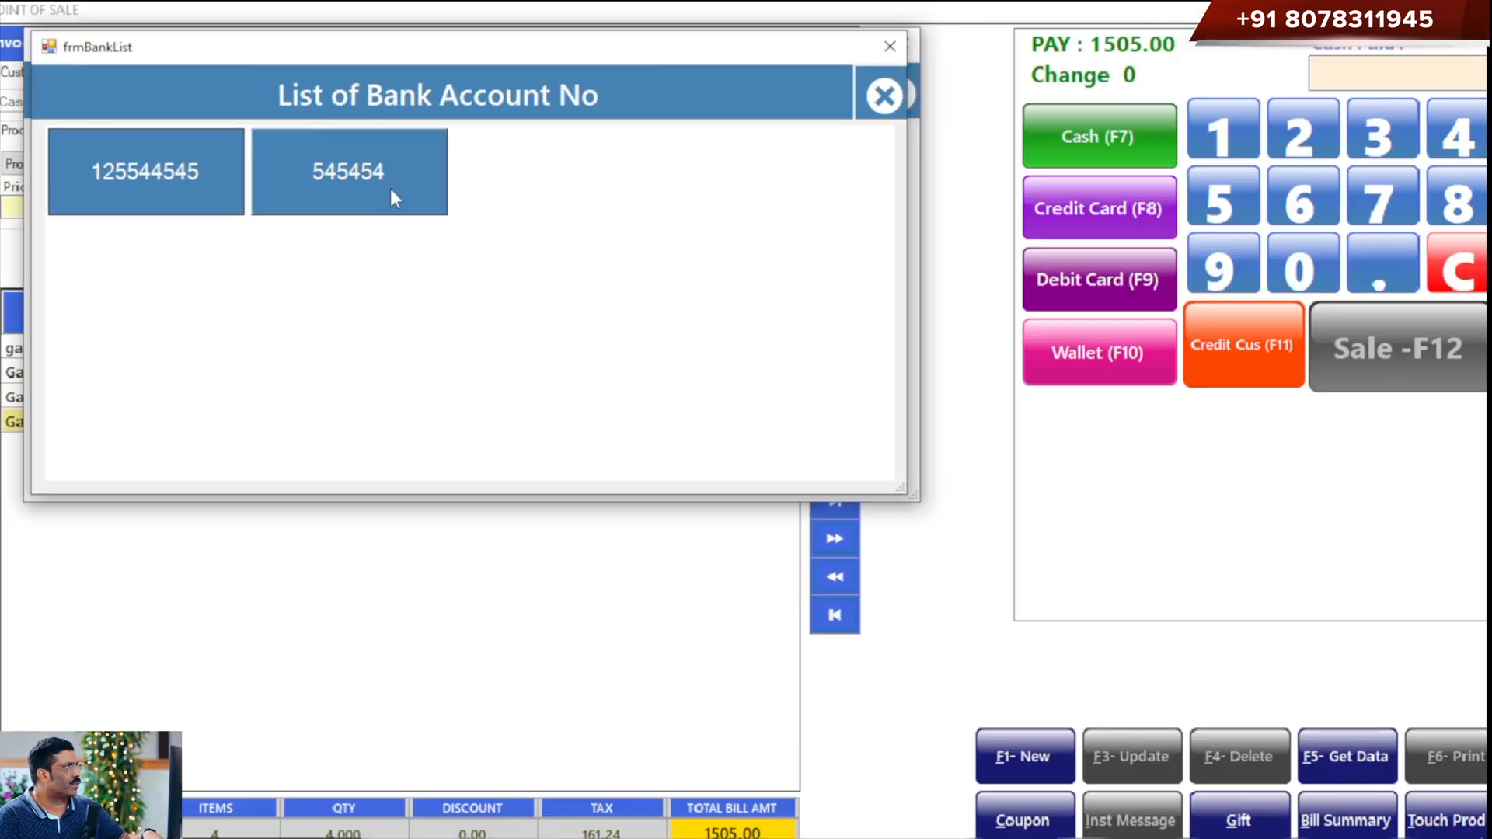
left_click(385, 186)
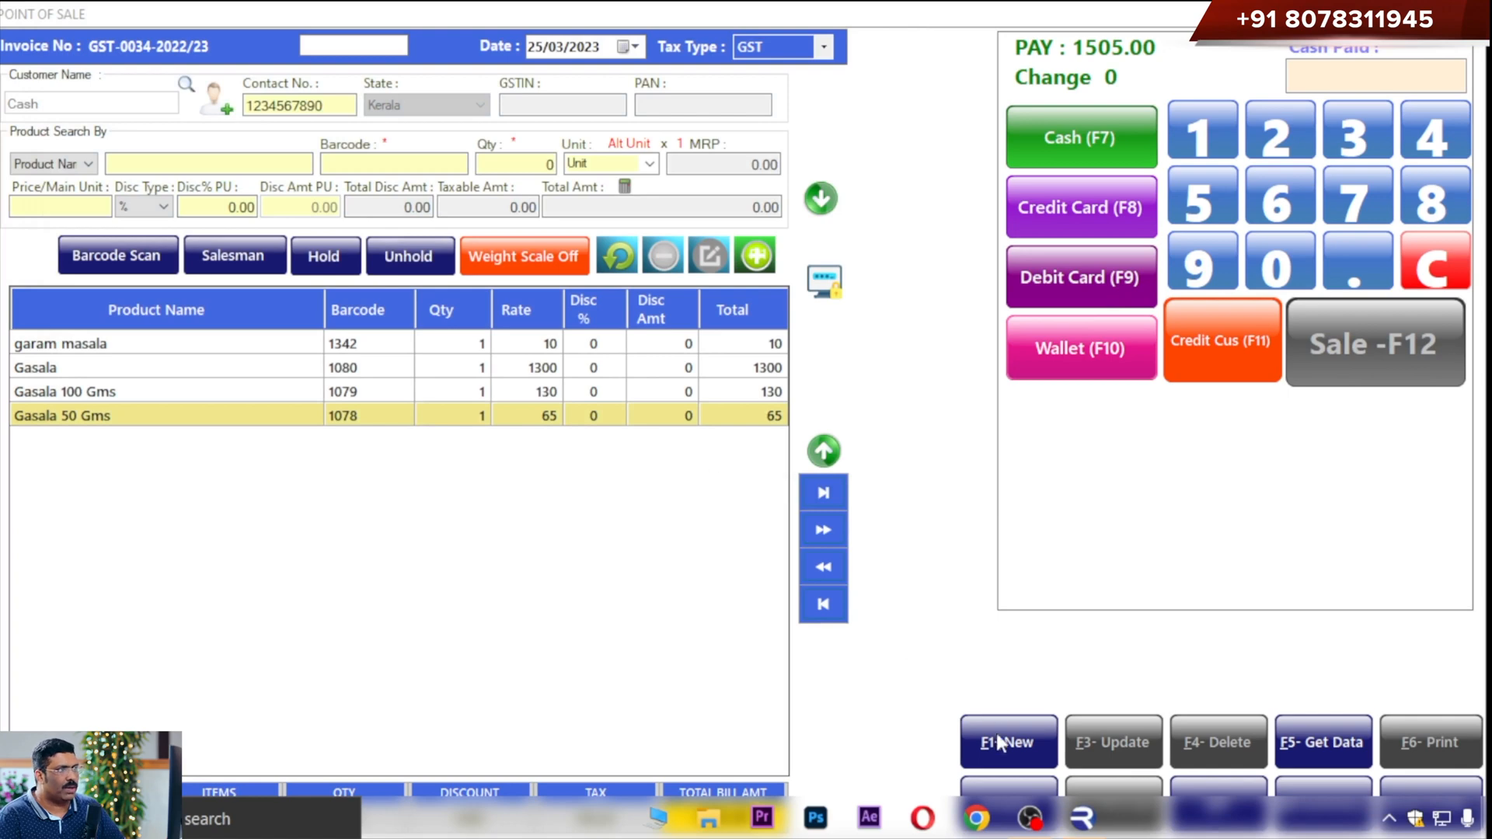
left_click(1187, 343)
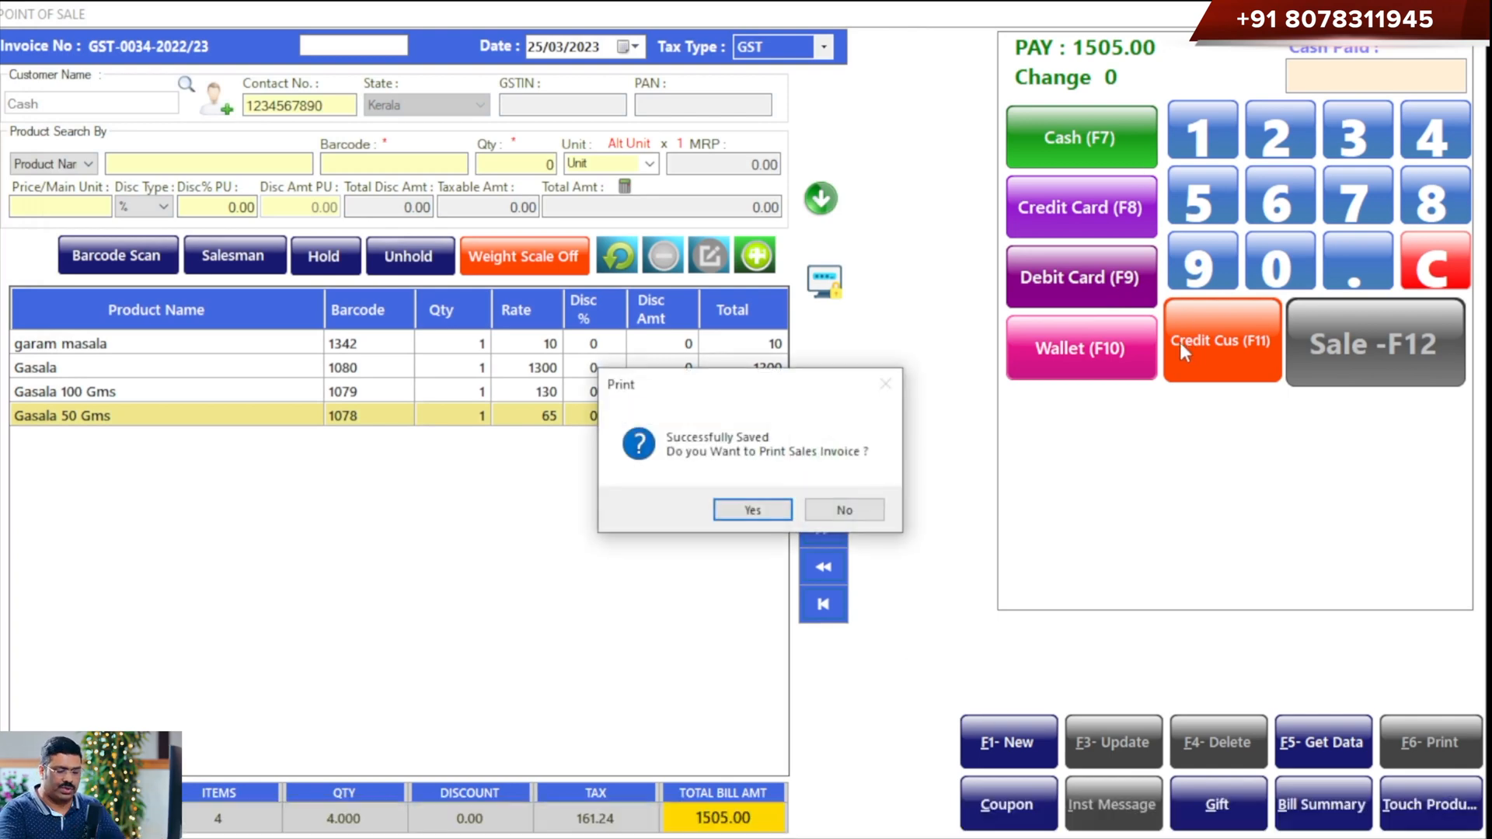
key("Return")
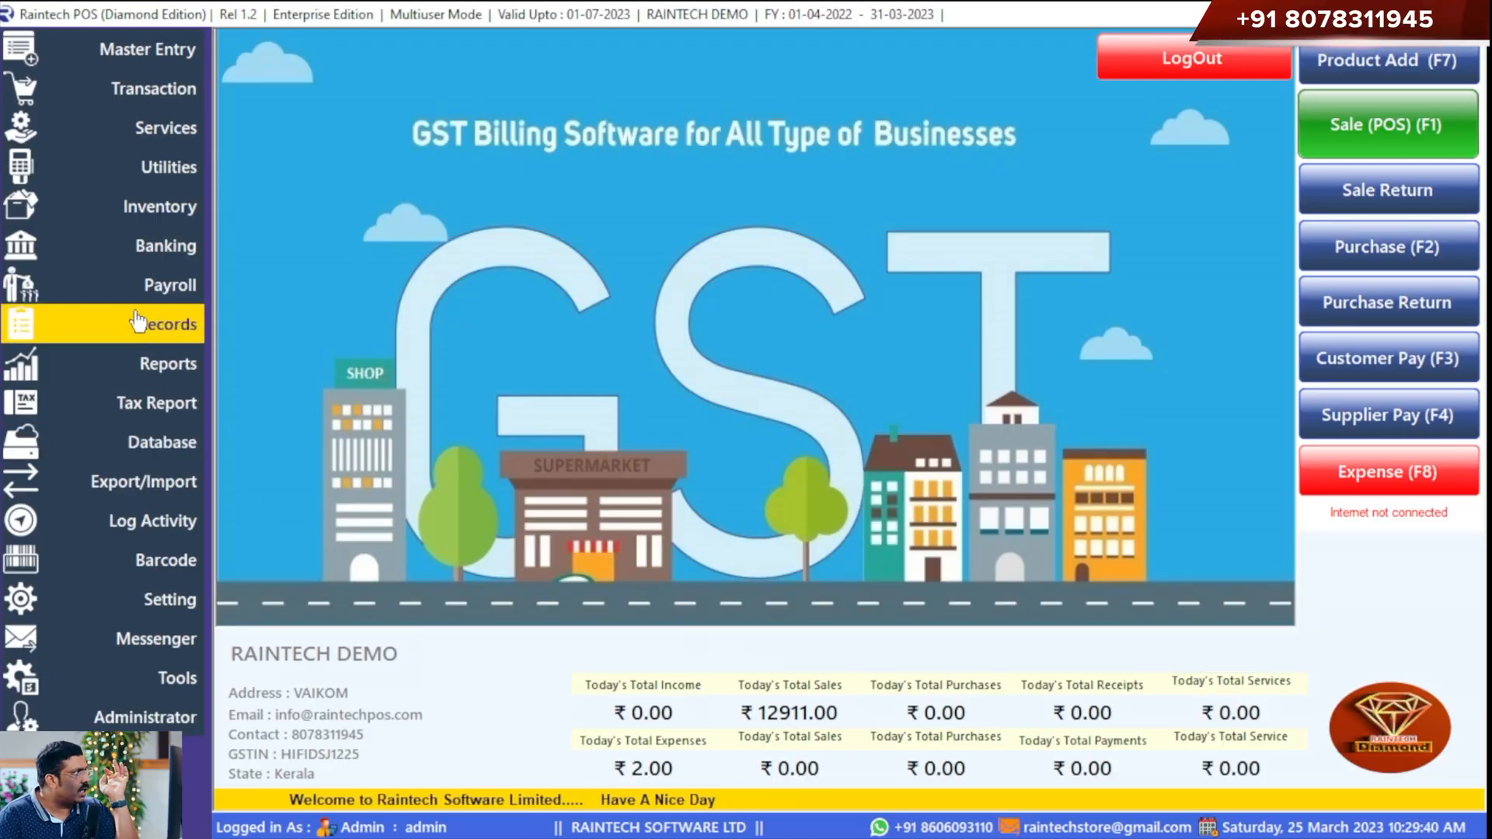
- Check the Google Pay sale in the new SBI account's statement for 25/03/2023, then close the statement
left_click(140, 260)
left_click(312, 417)
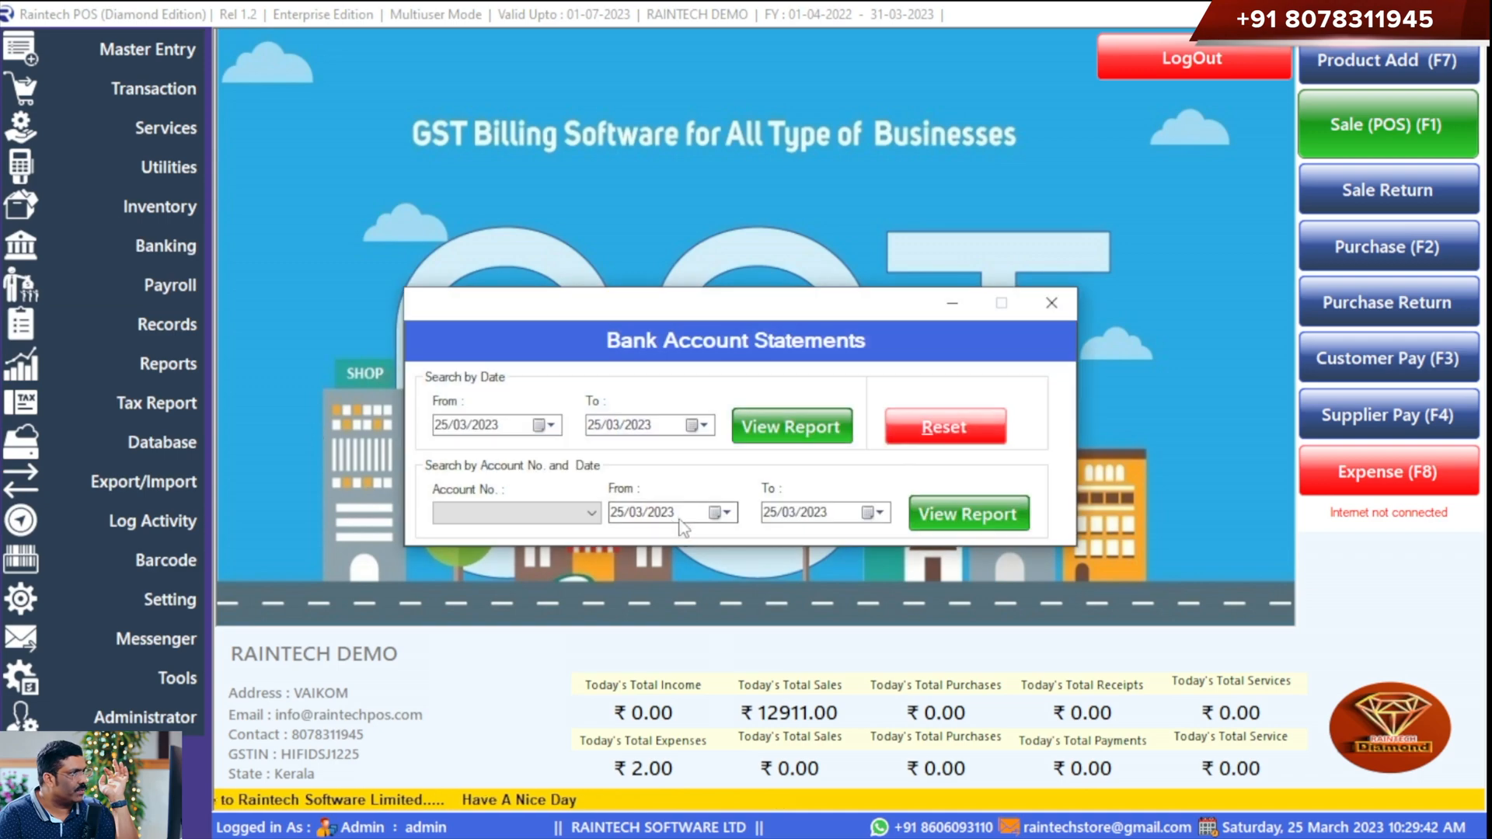
left_click(593, 516)
left_click(466, 538)
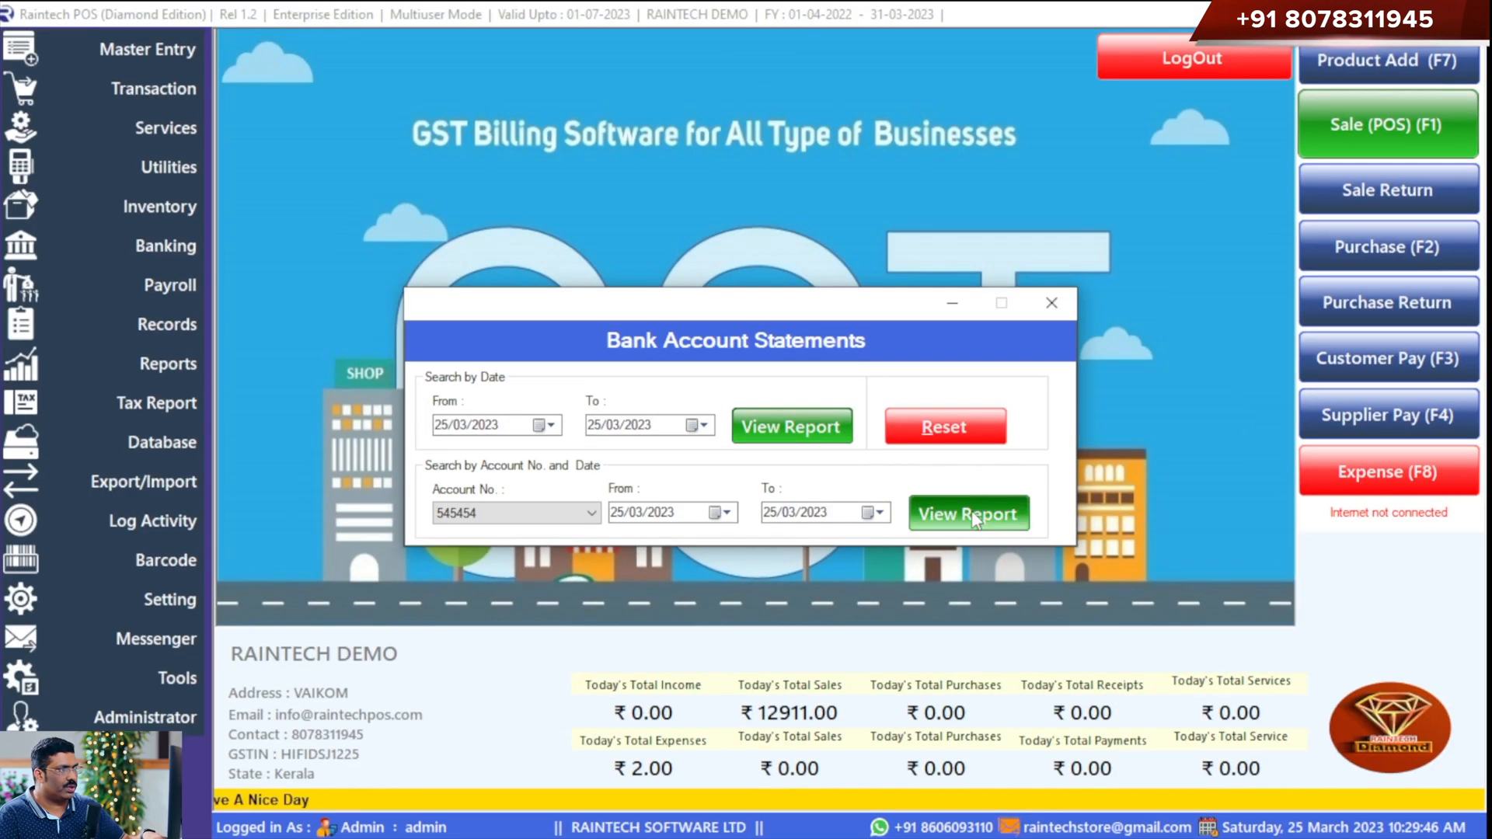
left_click(967, 515)
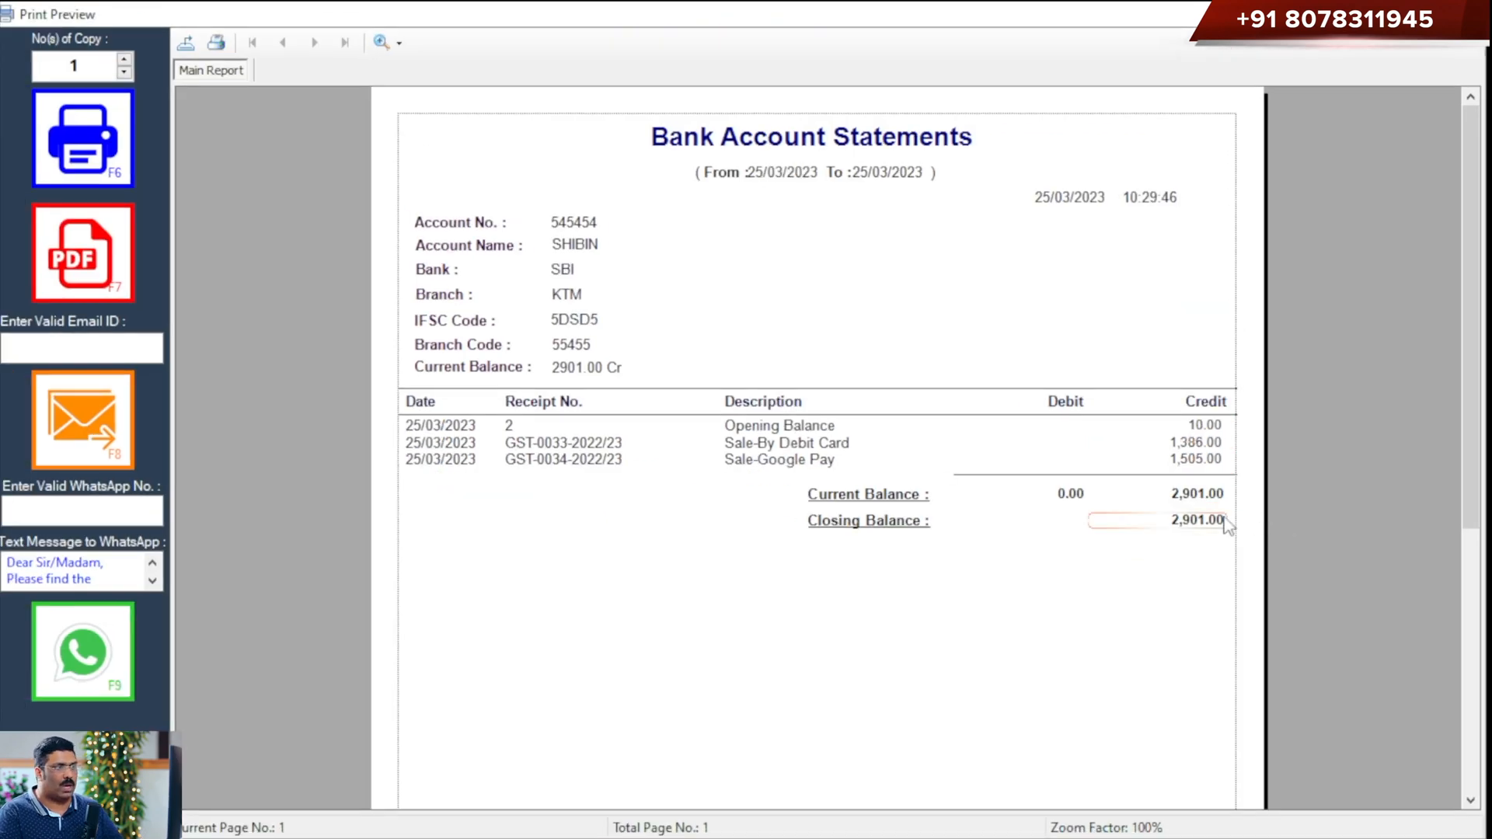
key("Escape")
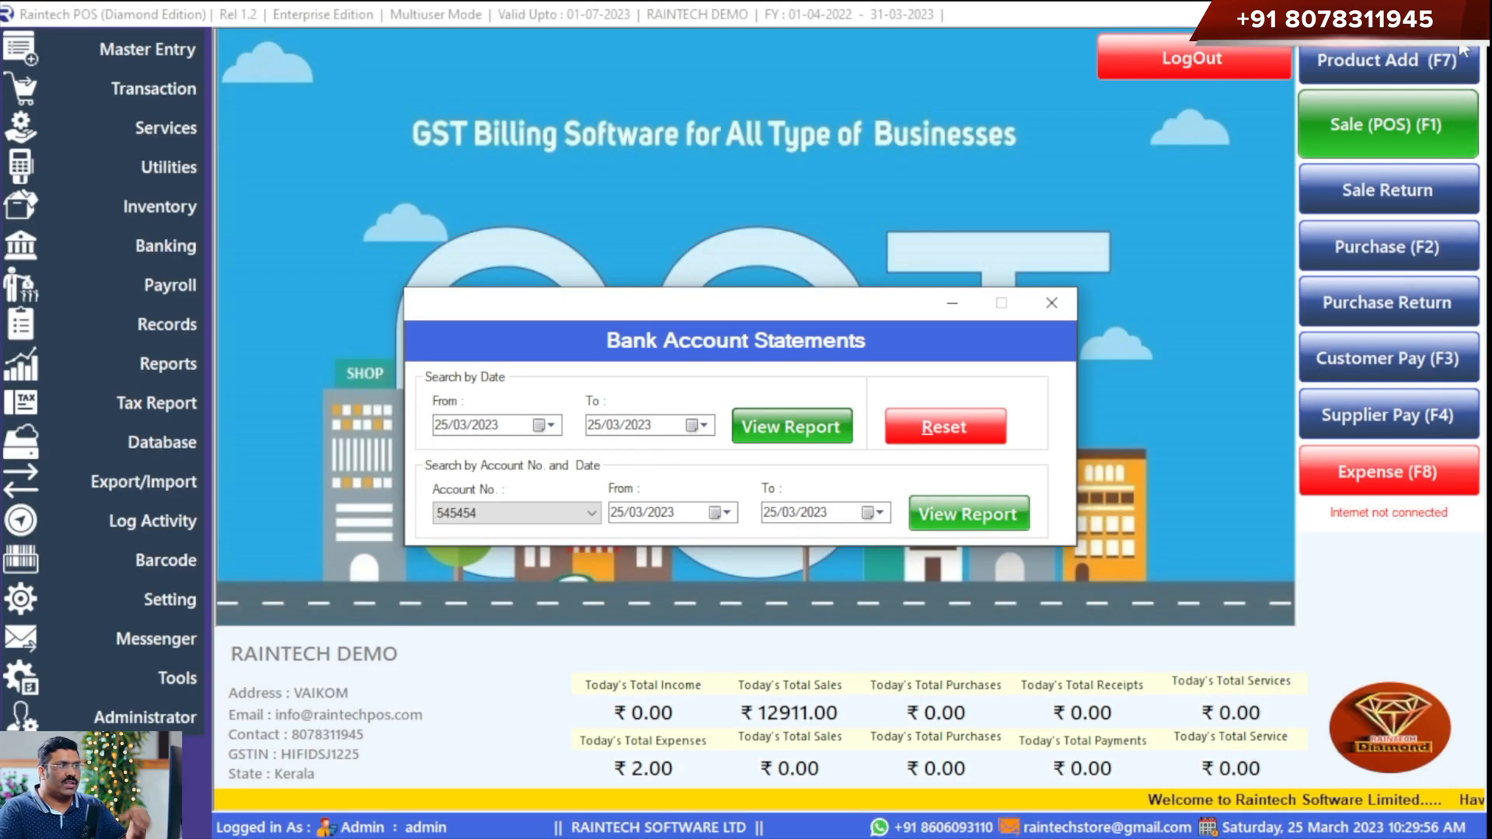
left_click(1063, 301)
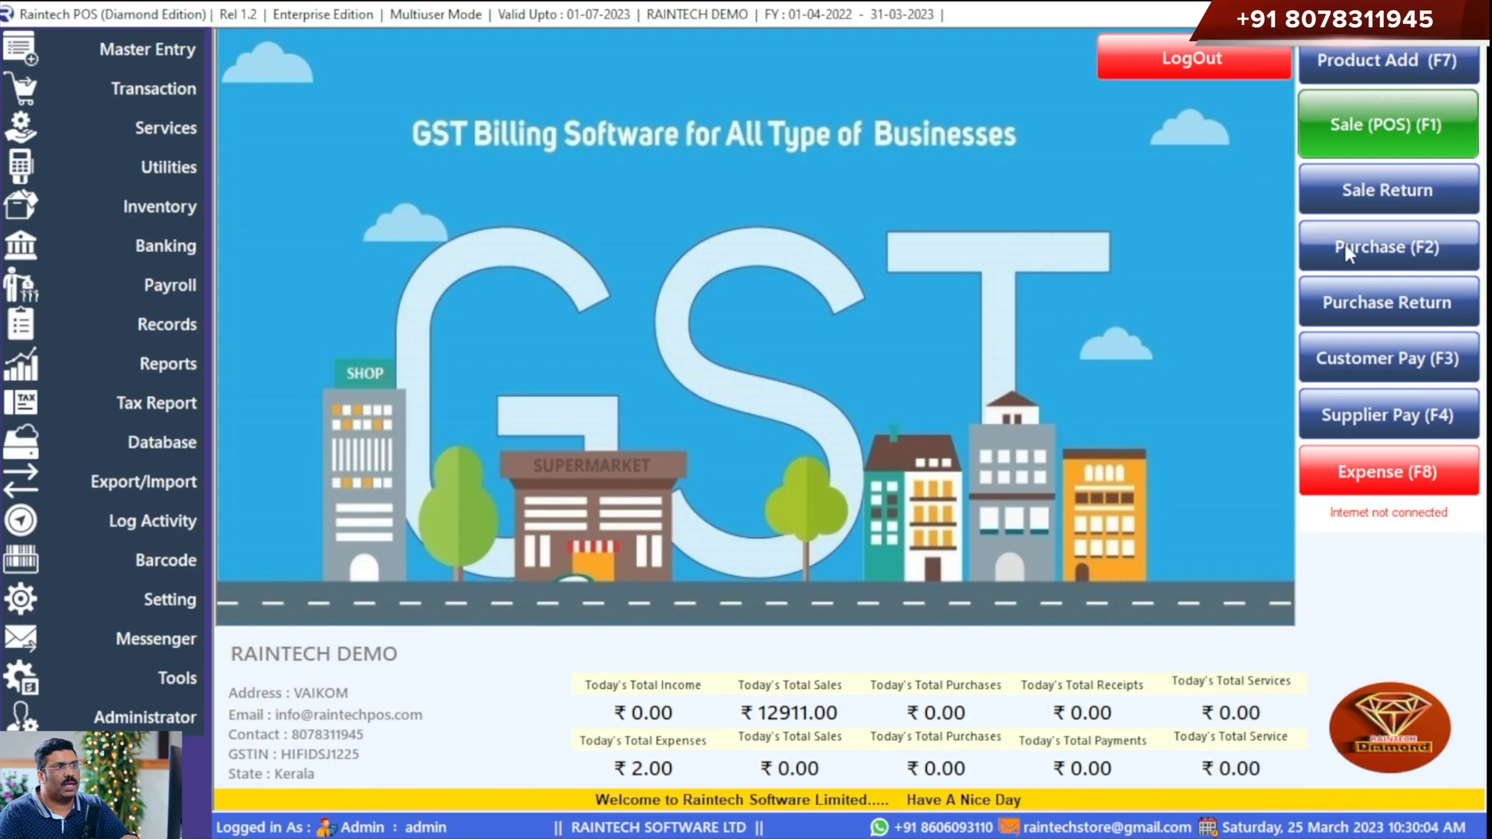
left_click(1373, 423)
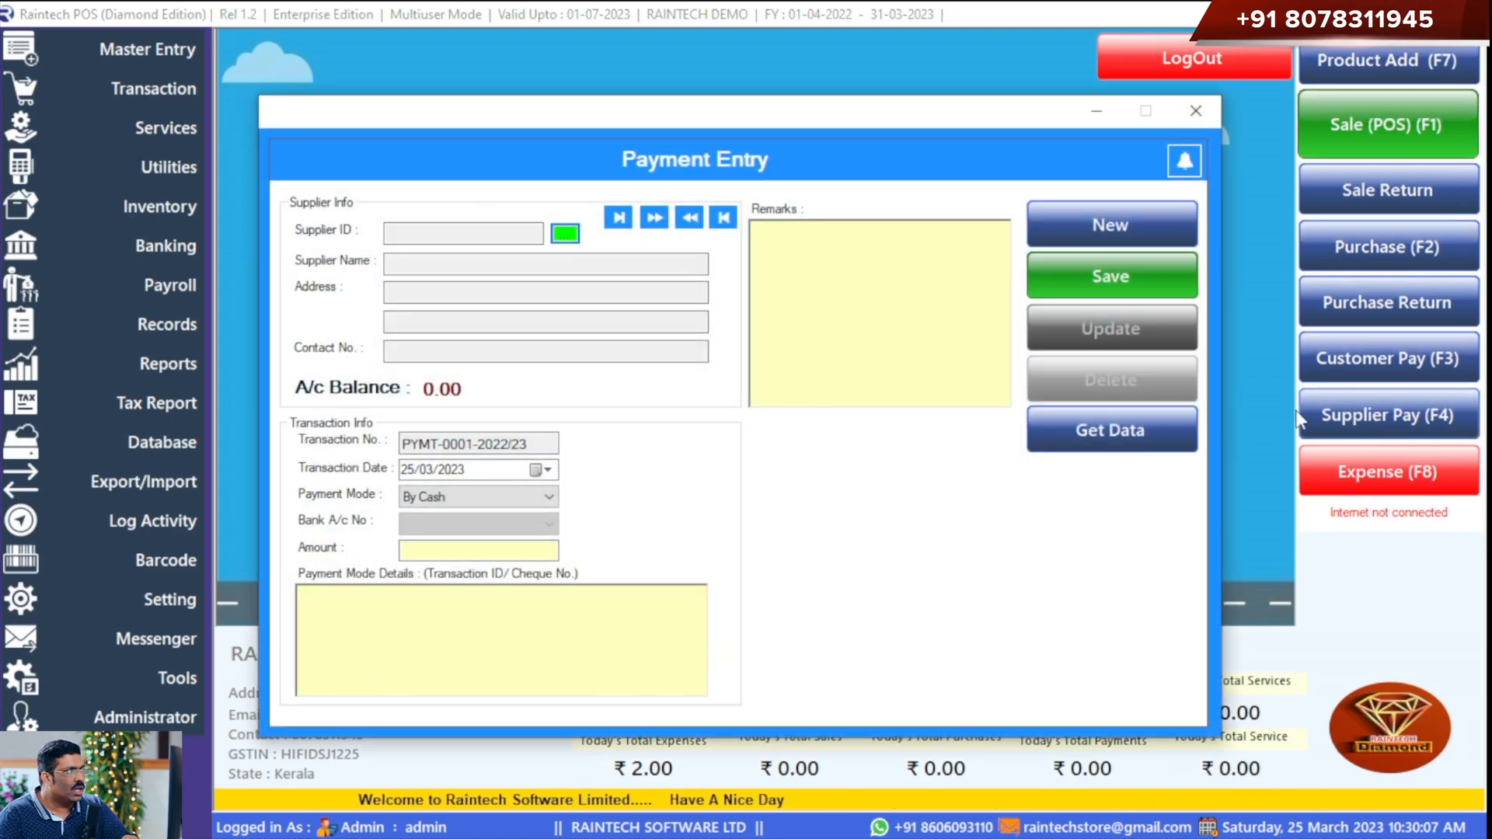
left_click(564, 233)
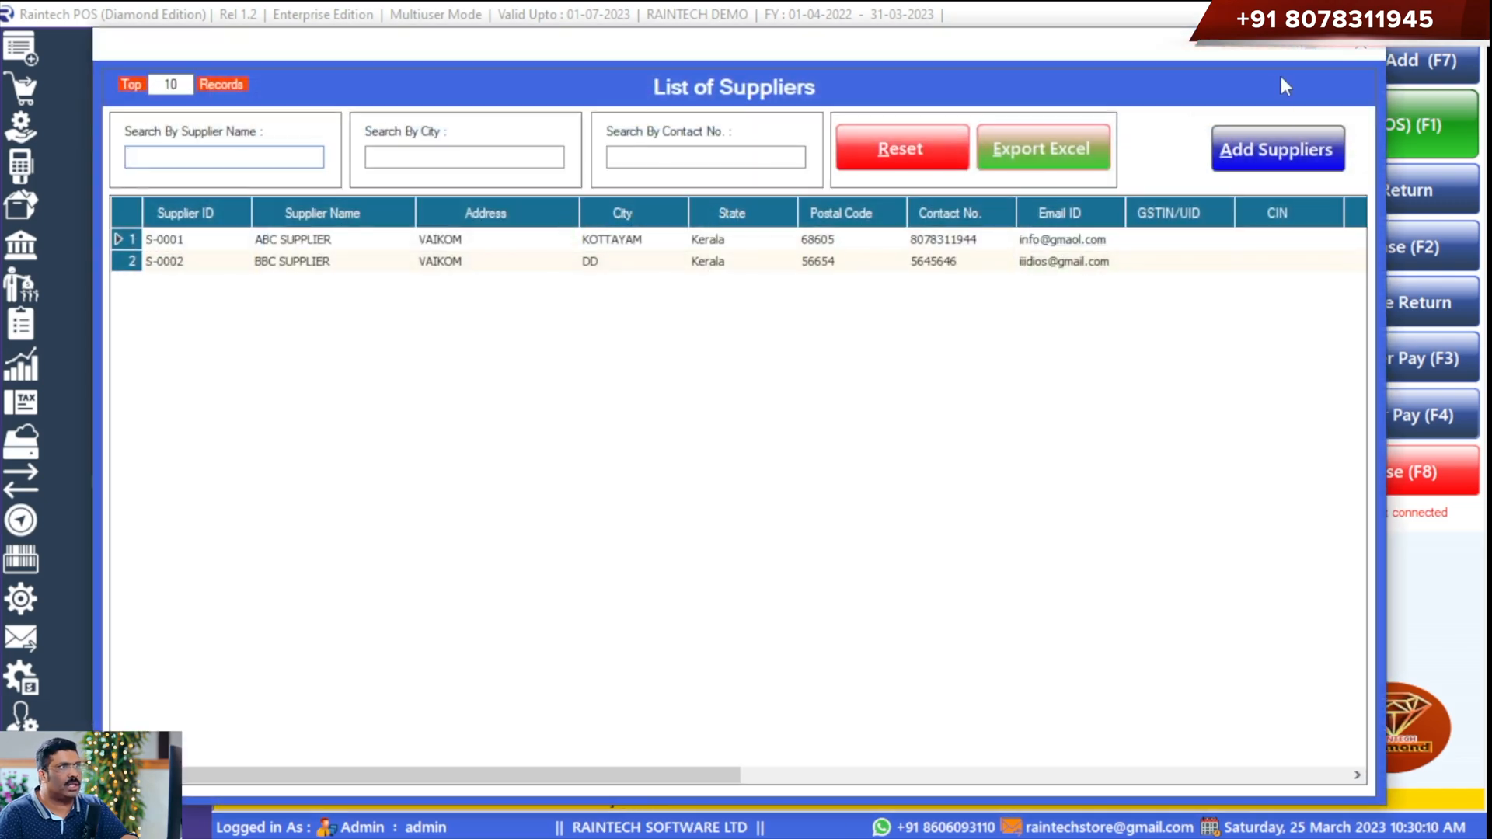
left_click(1369, 51)
left_click(1212, 117)
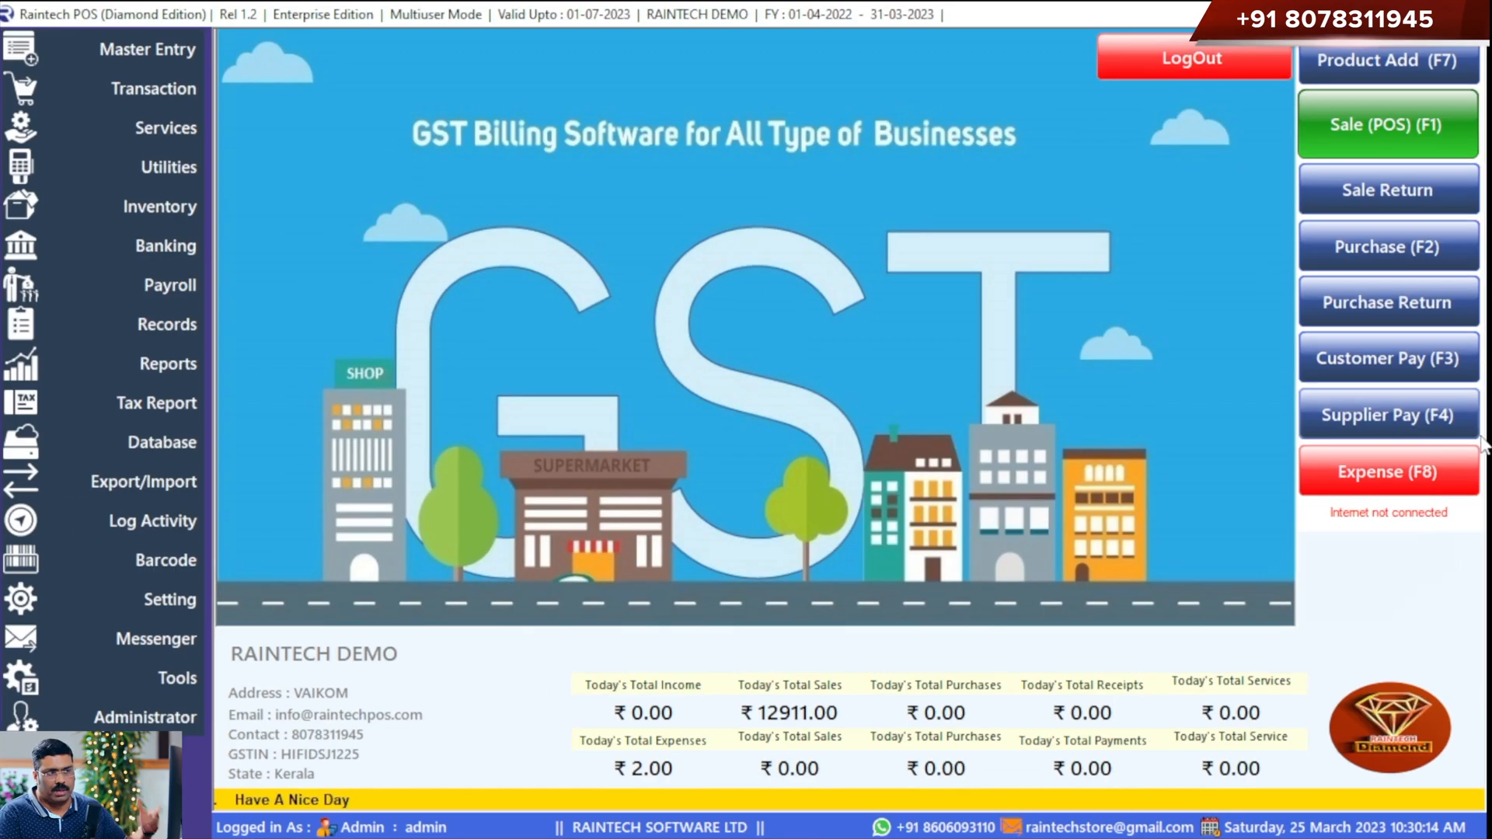
- Open a supplier payment entry and select BBC SUPPLIER (S-0002) as the supplier
left_click(1405, 424)
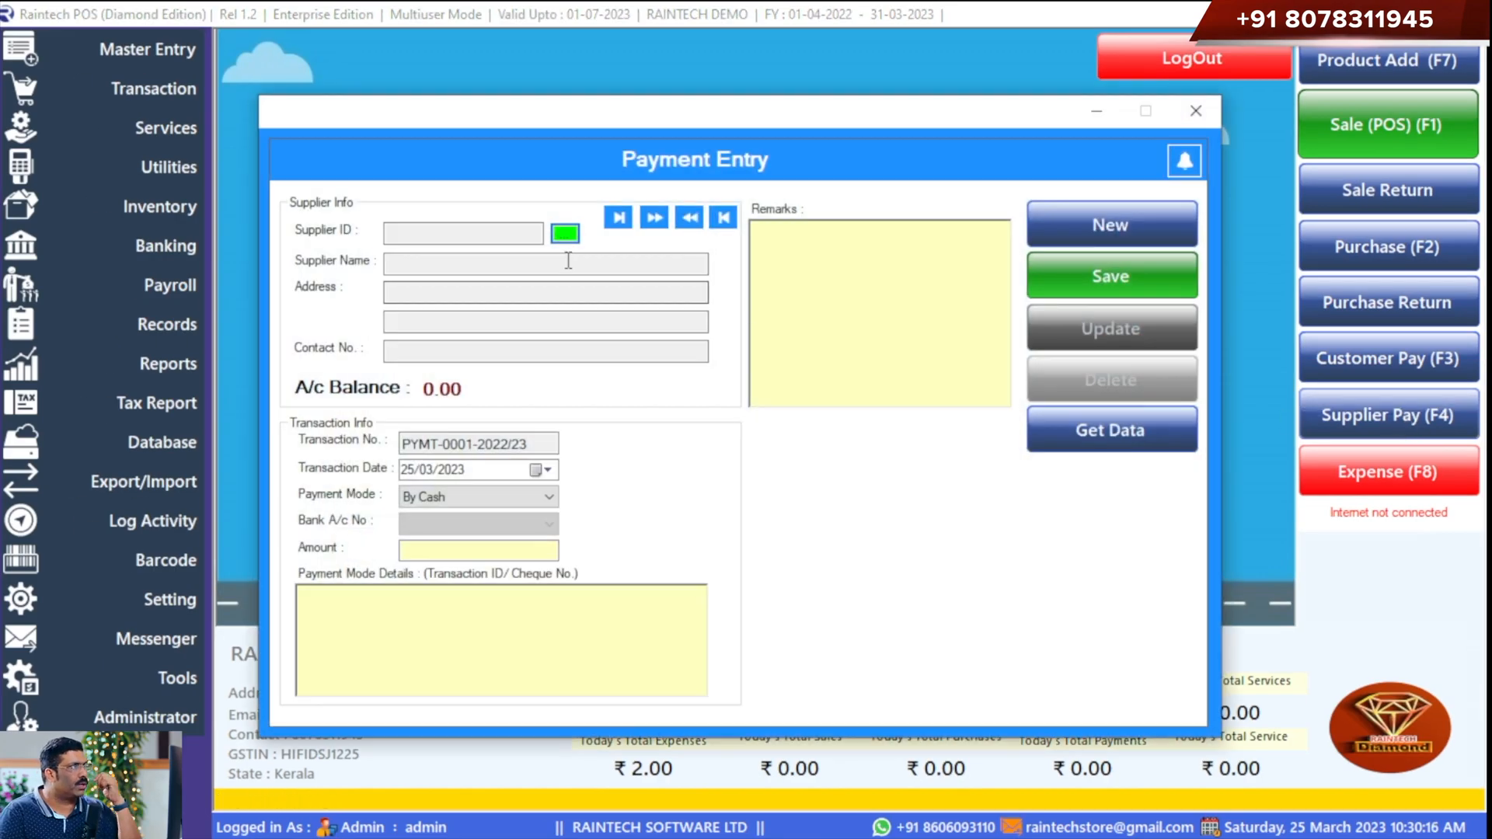
double_click(568, 261)
double_click(326, 259)
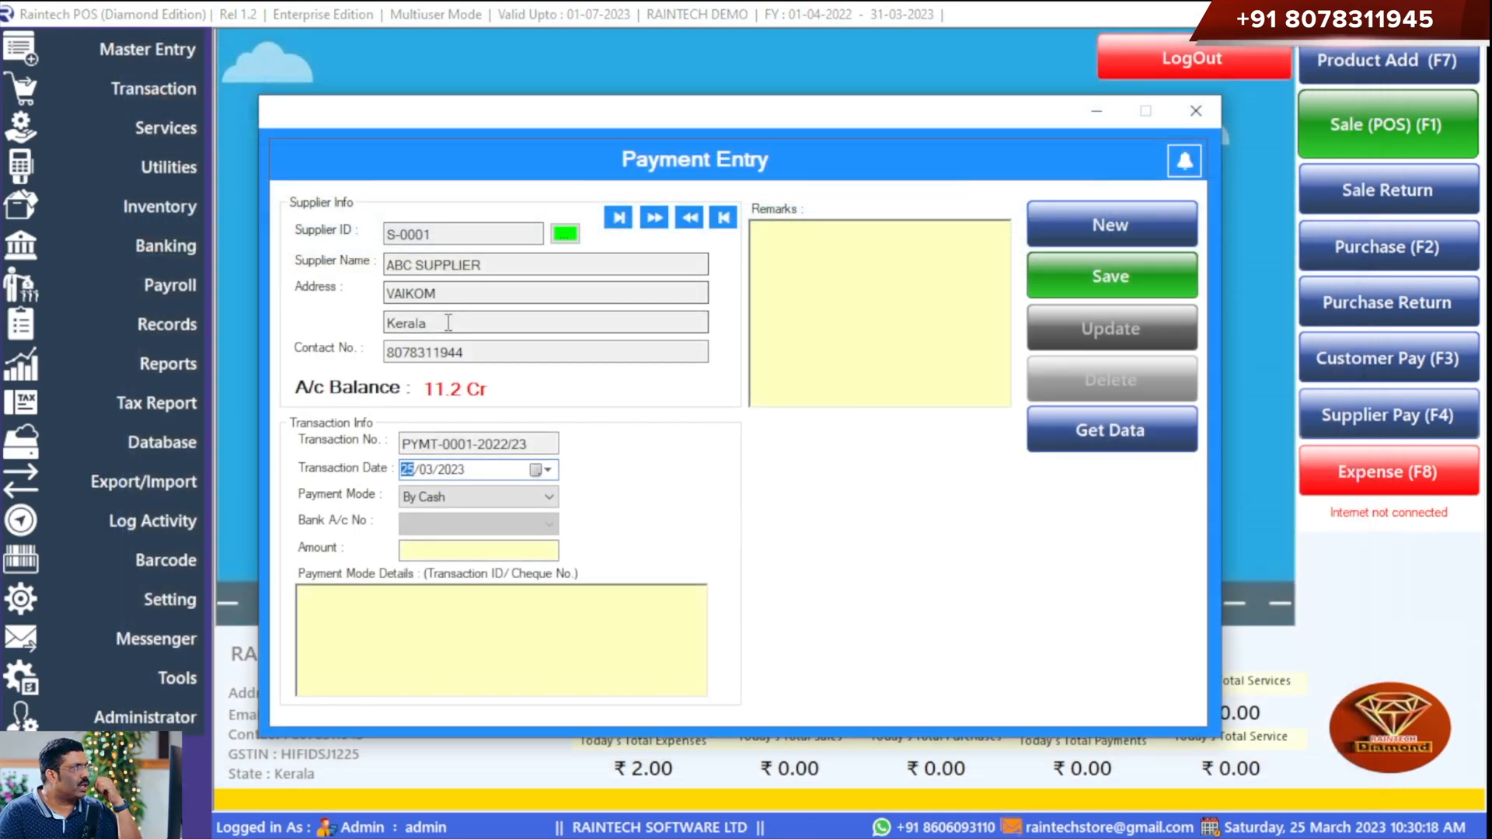
left_click(567, 234)
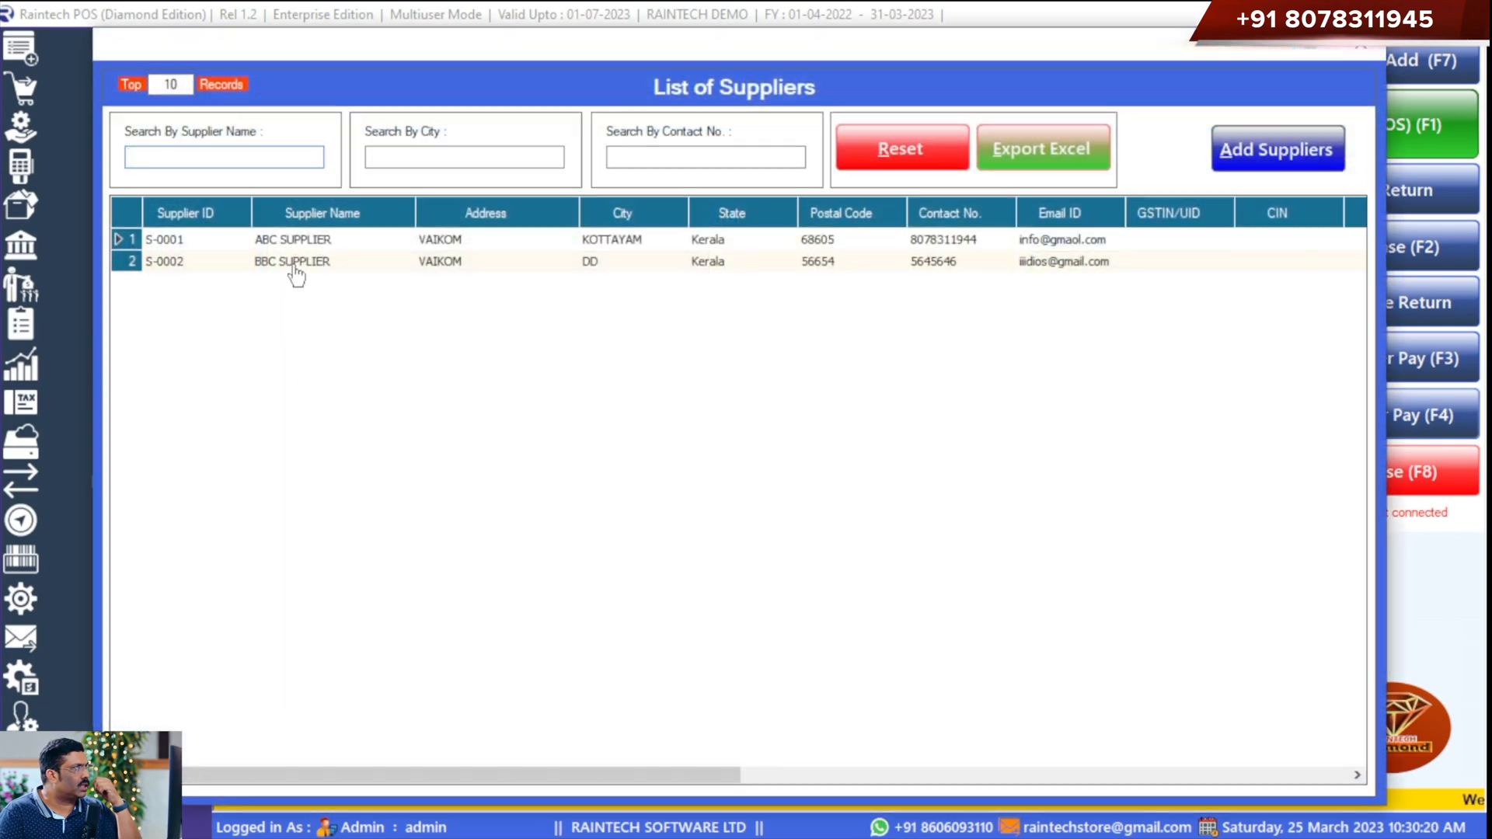
double_click(295, 261)
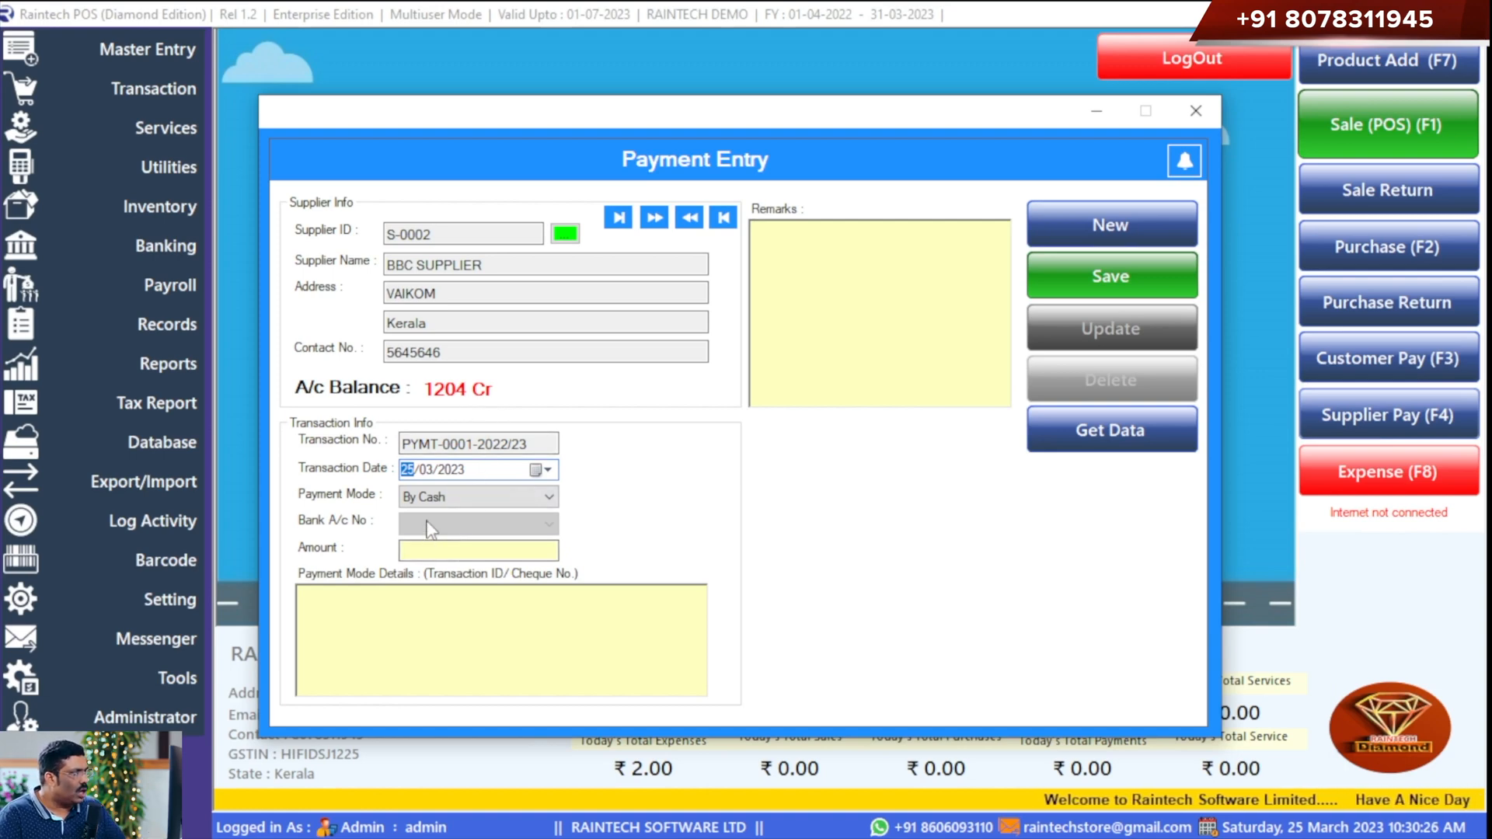
left_click(467, 496)
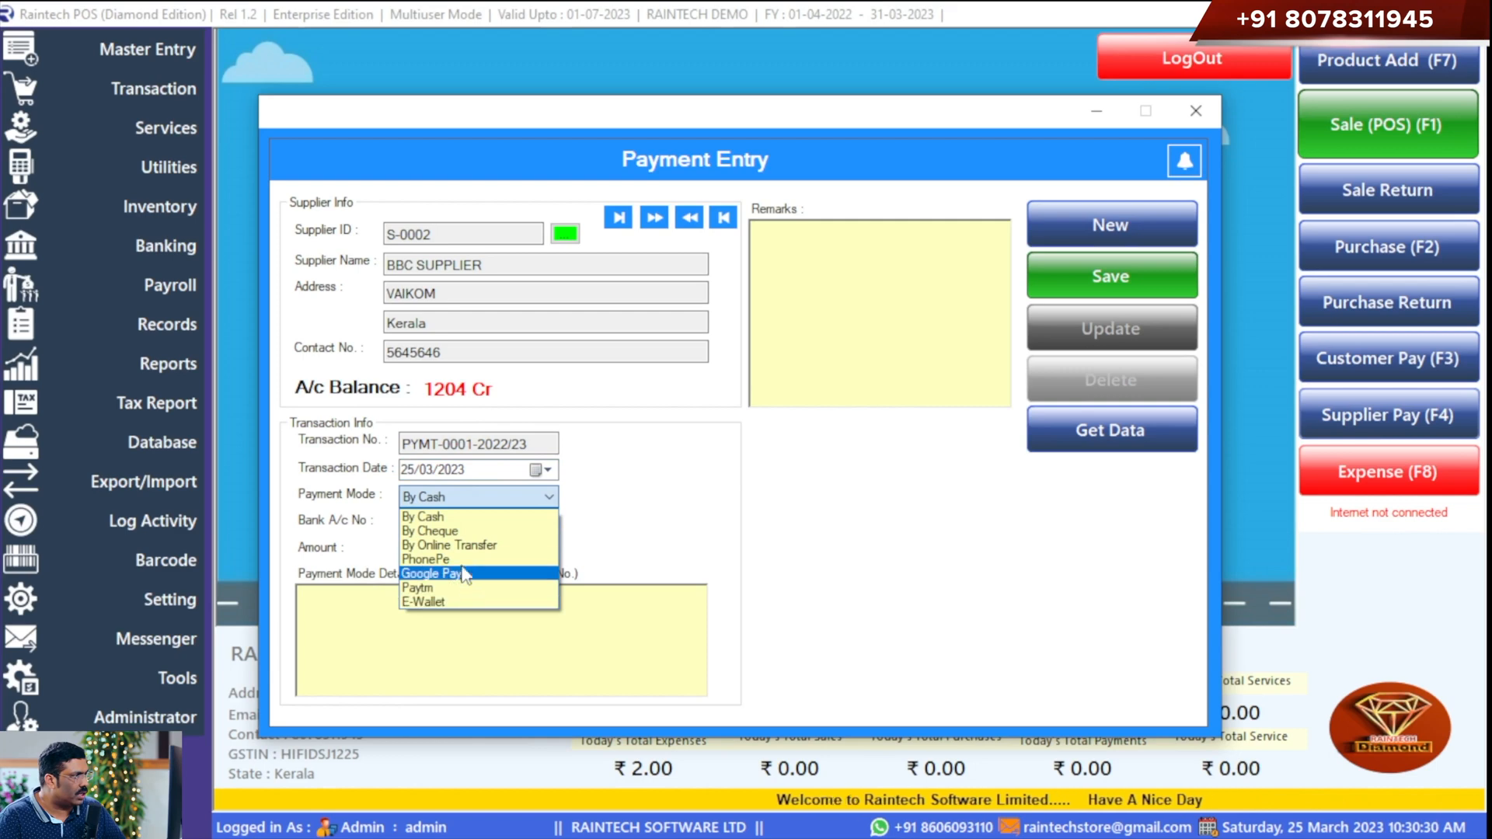
left_click(474, 546)
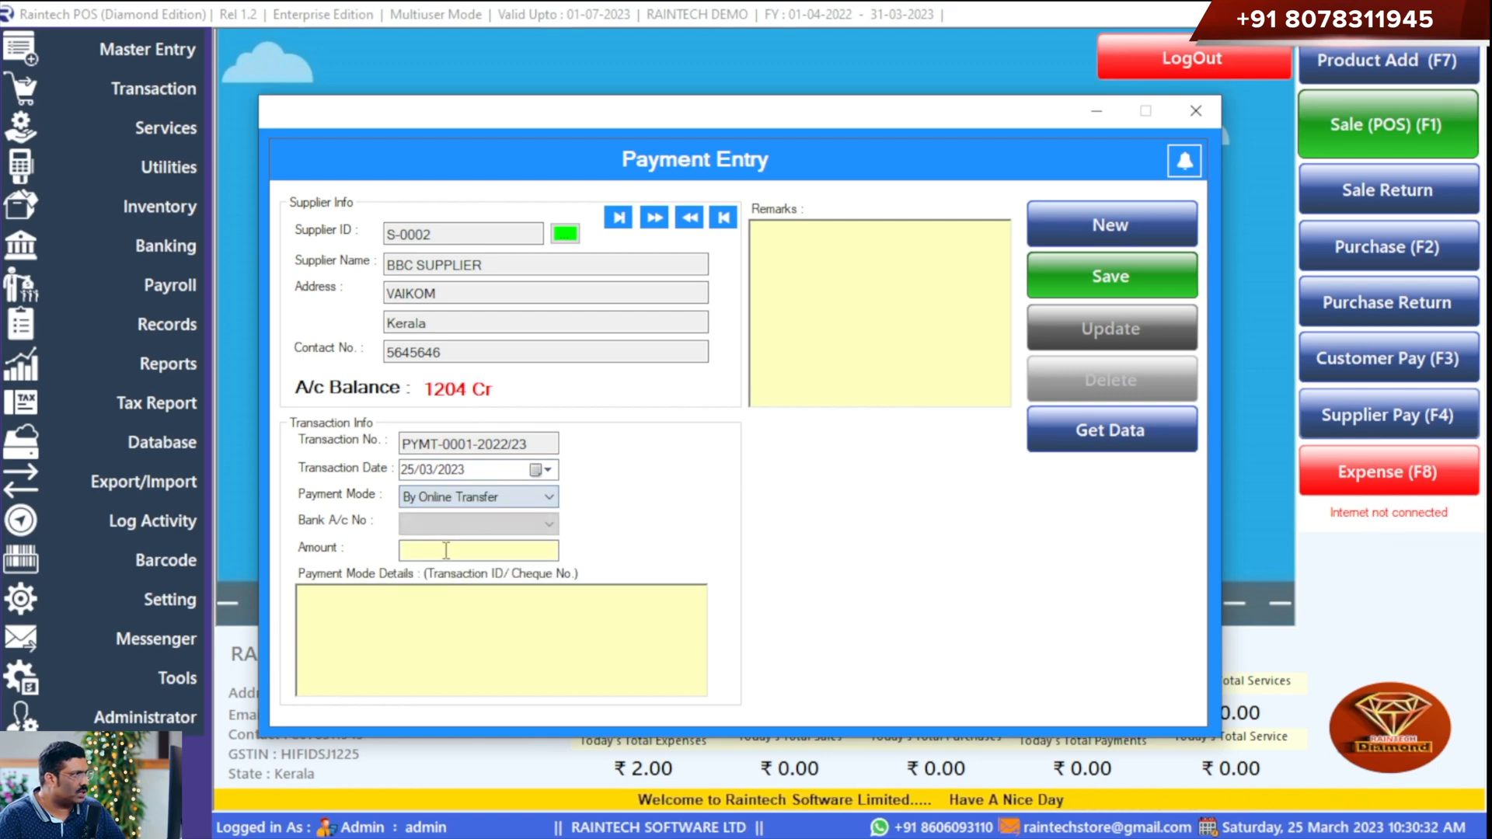
left_click(515, 527)
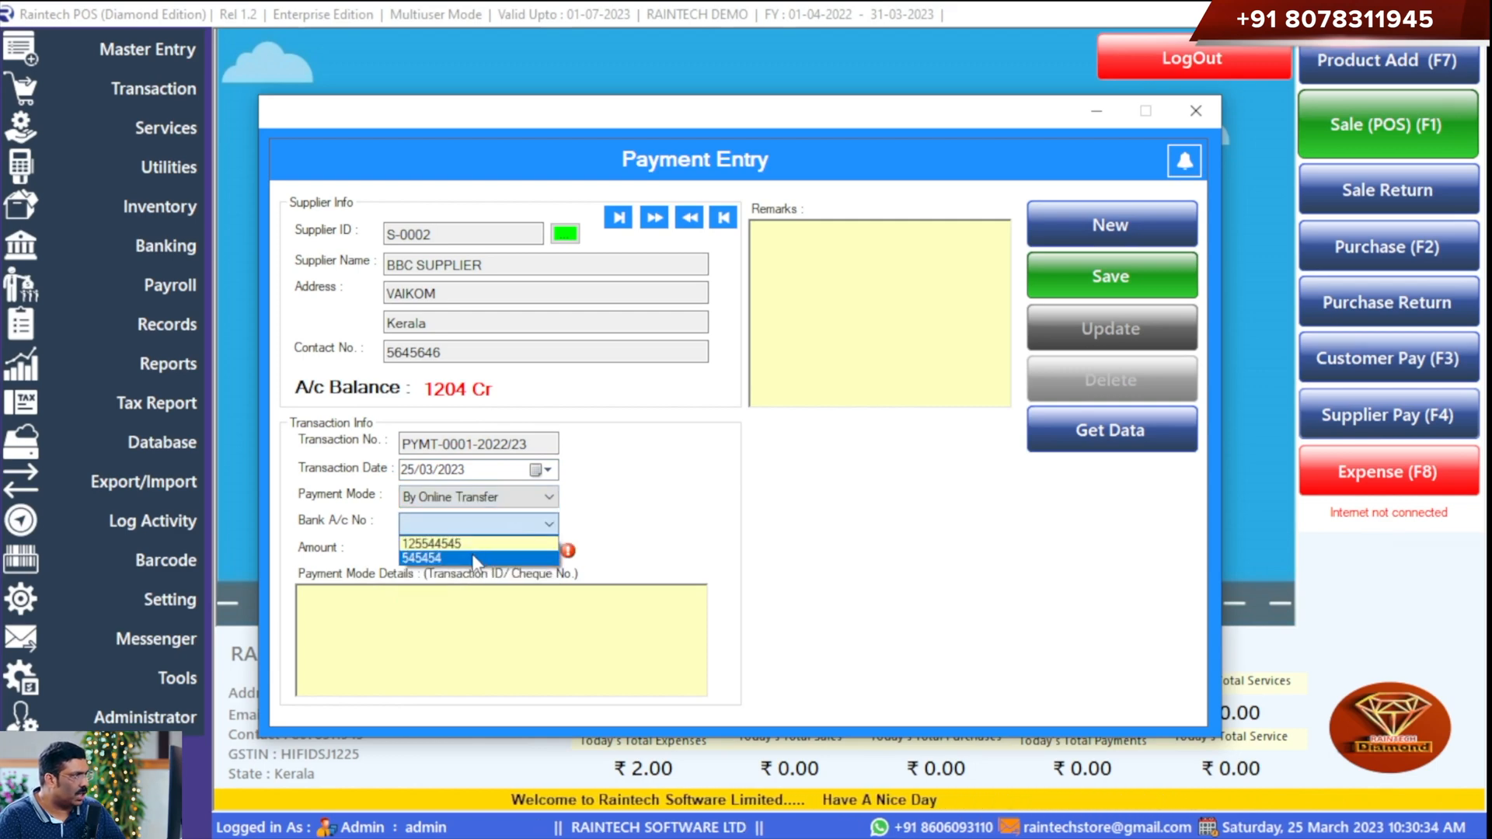
left_click(435, 558)
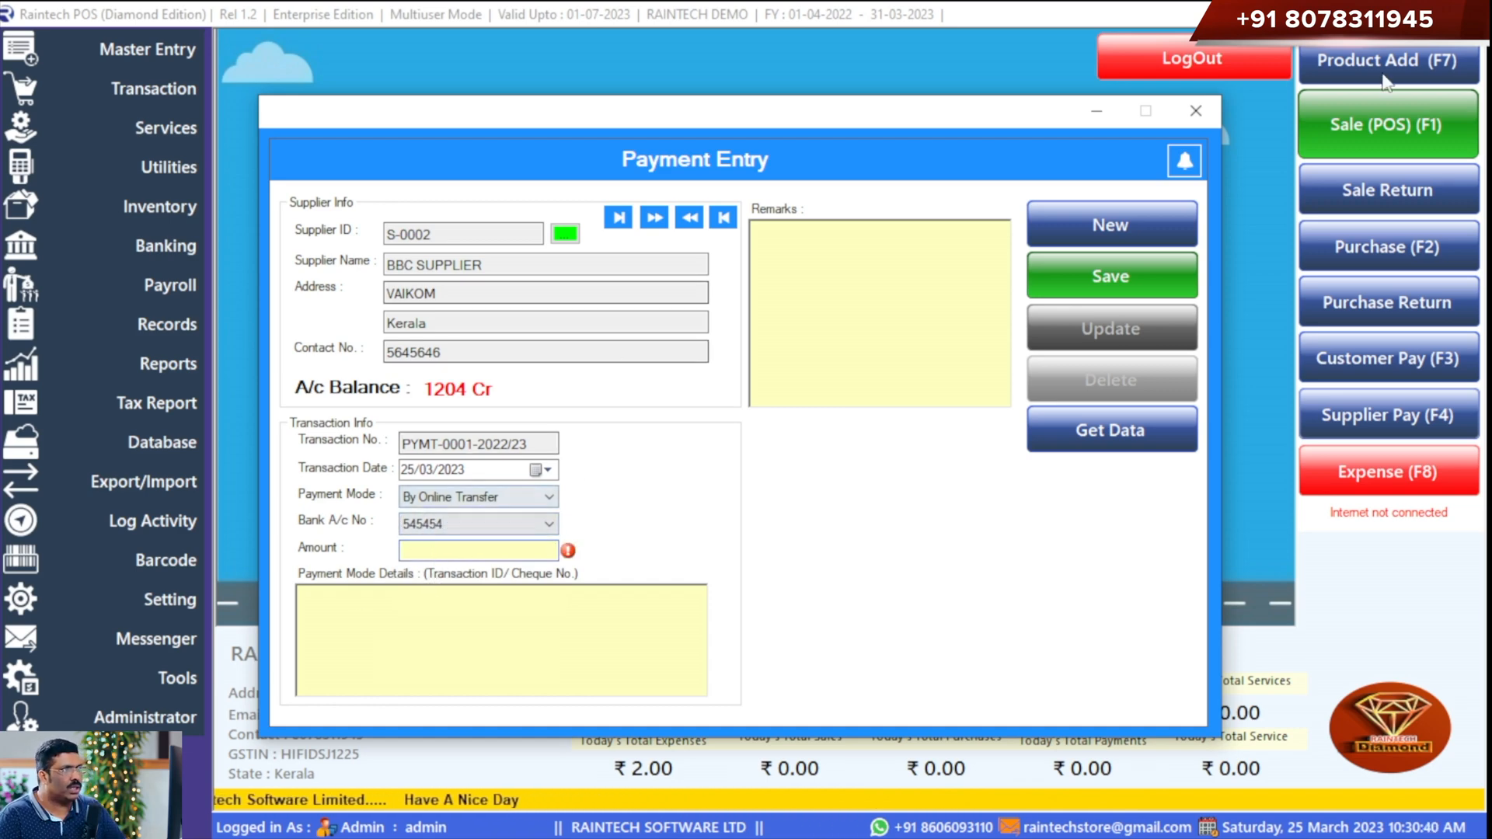
left_click(1201, 113)
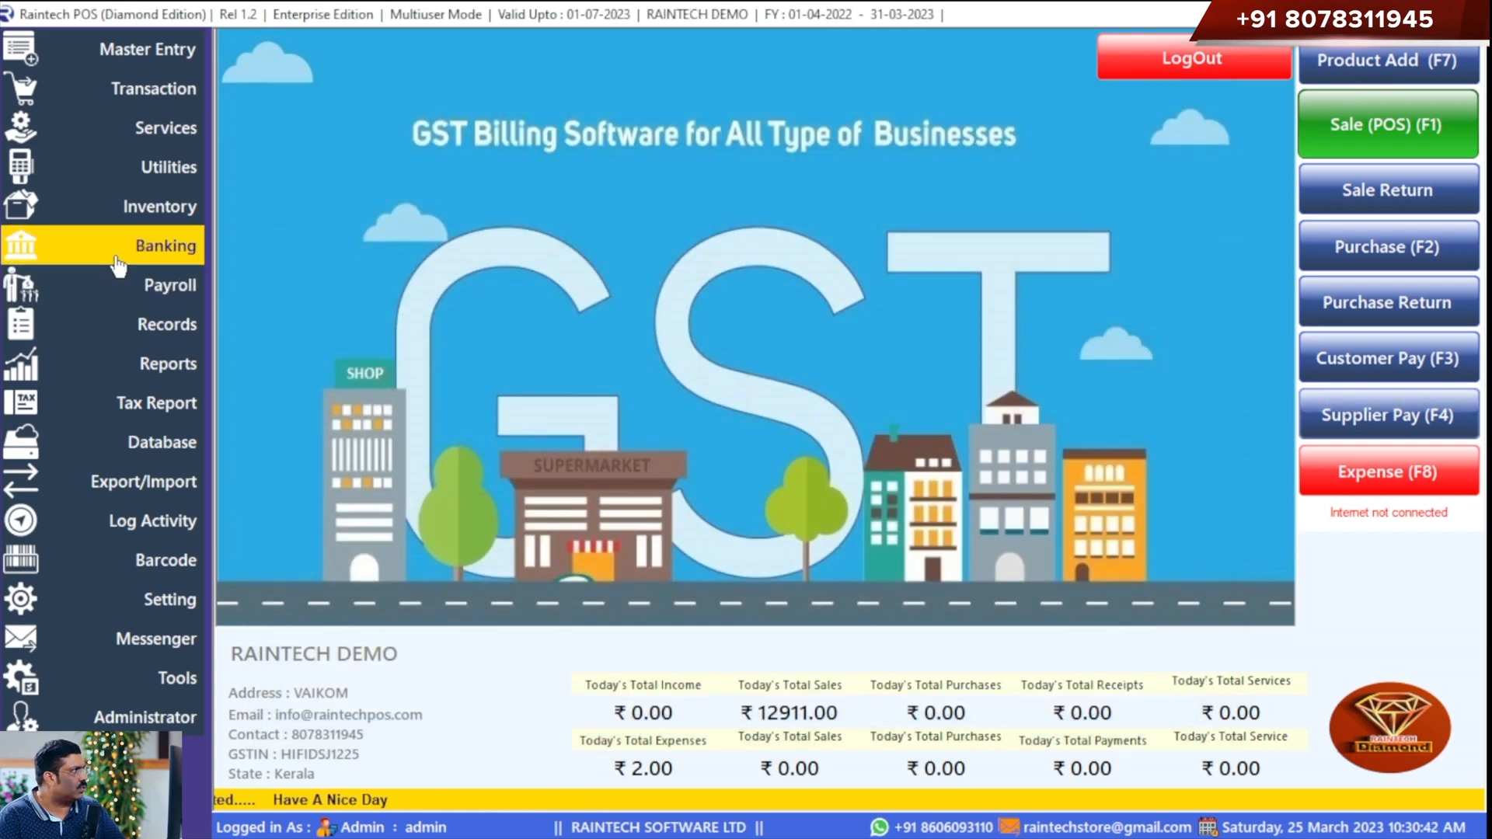
- Check the closing balance in the new SBI account's statement for 25/03/2023, then close the statement
left_click(166, 246)
left_click(375, 415)
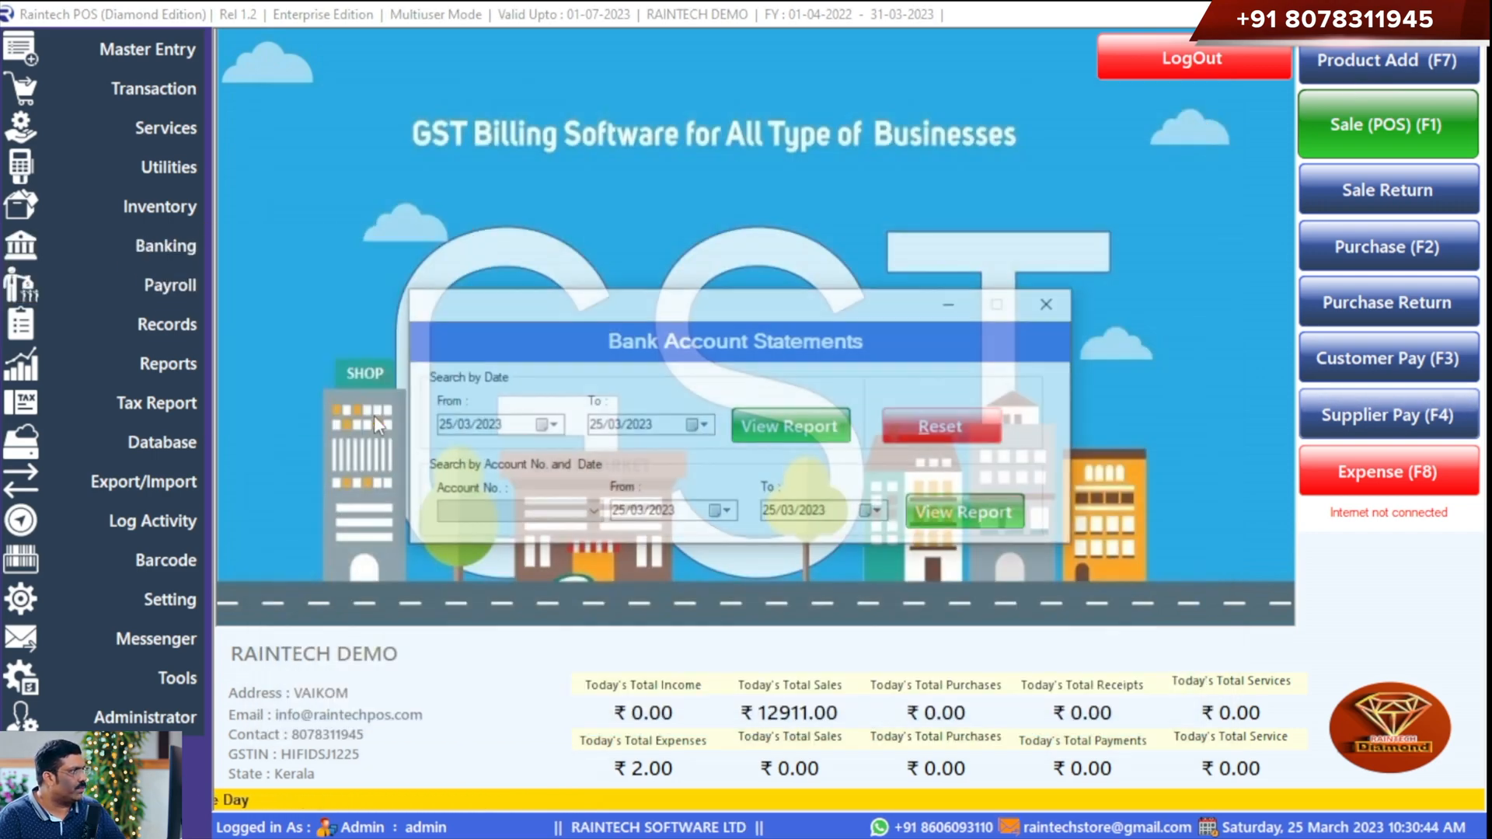
left_click(591, 513)
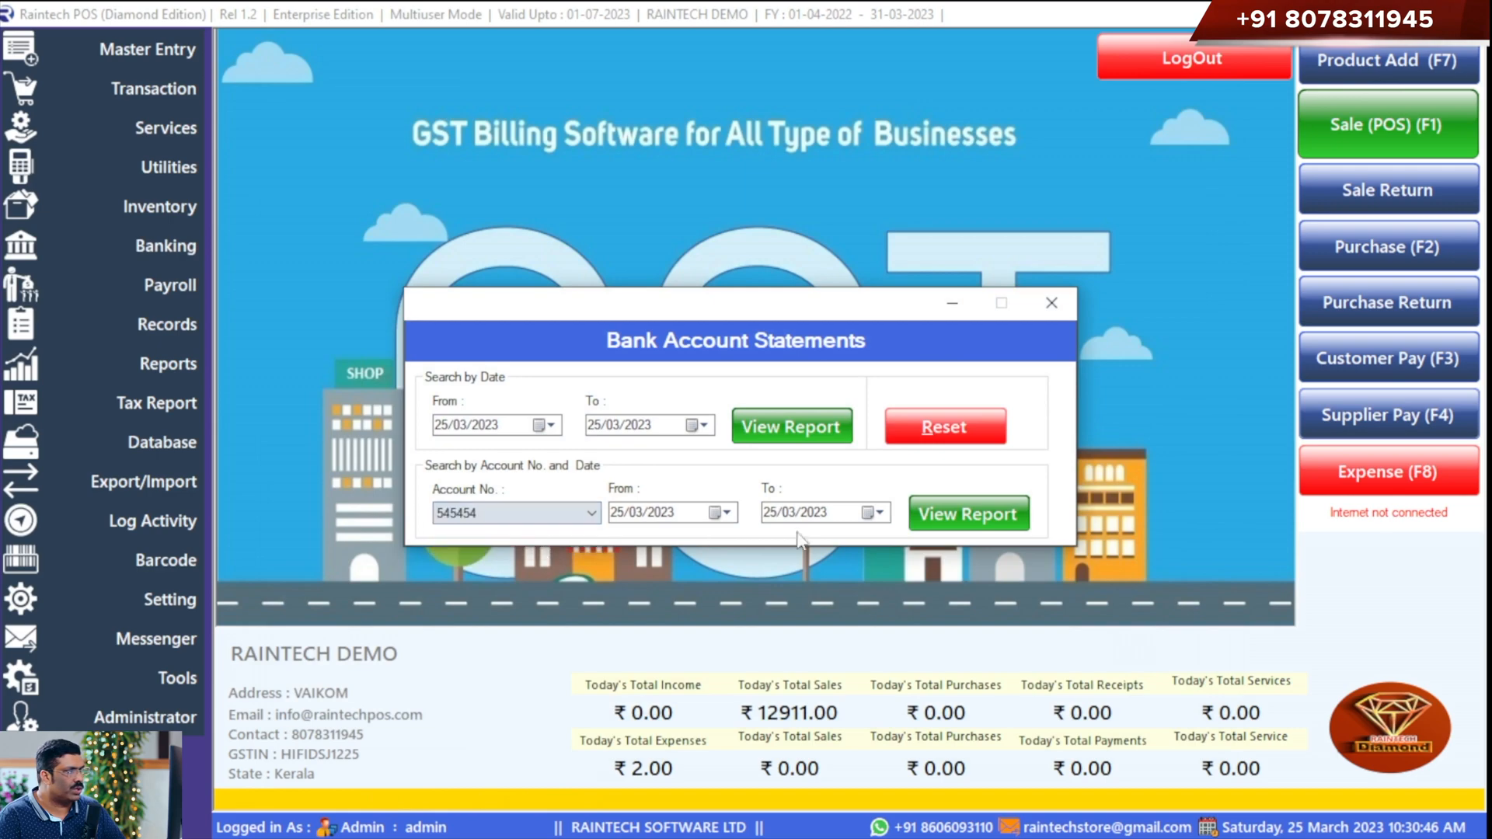
left_click(976, 522)
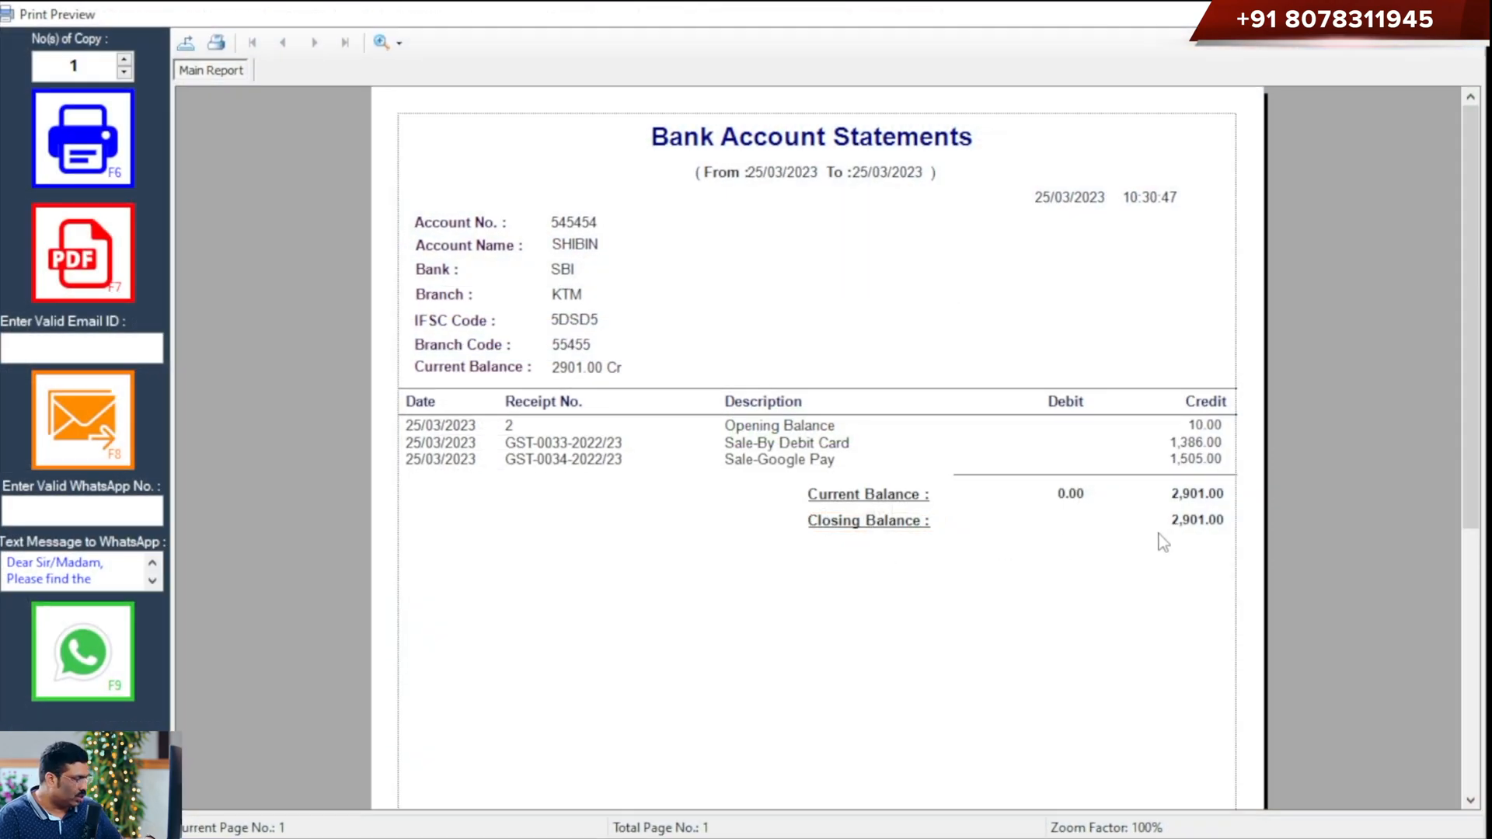
key("ctrl+1")
left_click(1046, 475)
mouse_move(1021, 476)
left_mouse_down()
mouse_move(1196, 603)
mouse_move(1218, 596)
left_mouse_up()
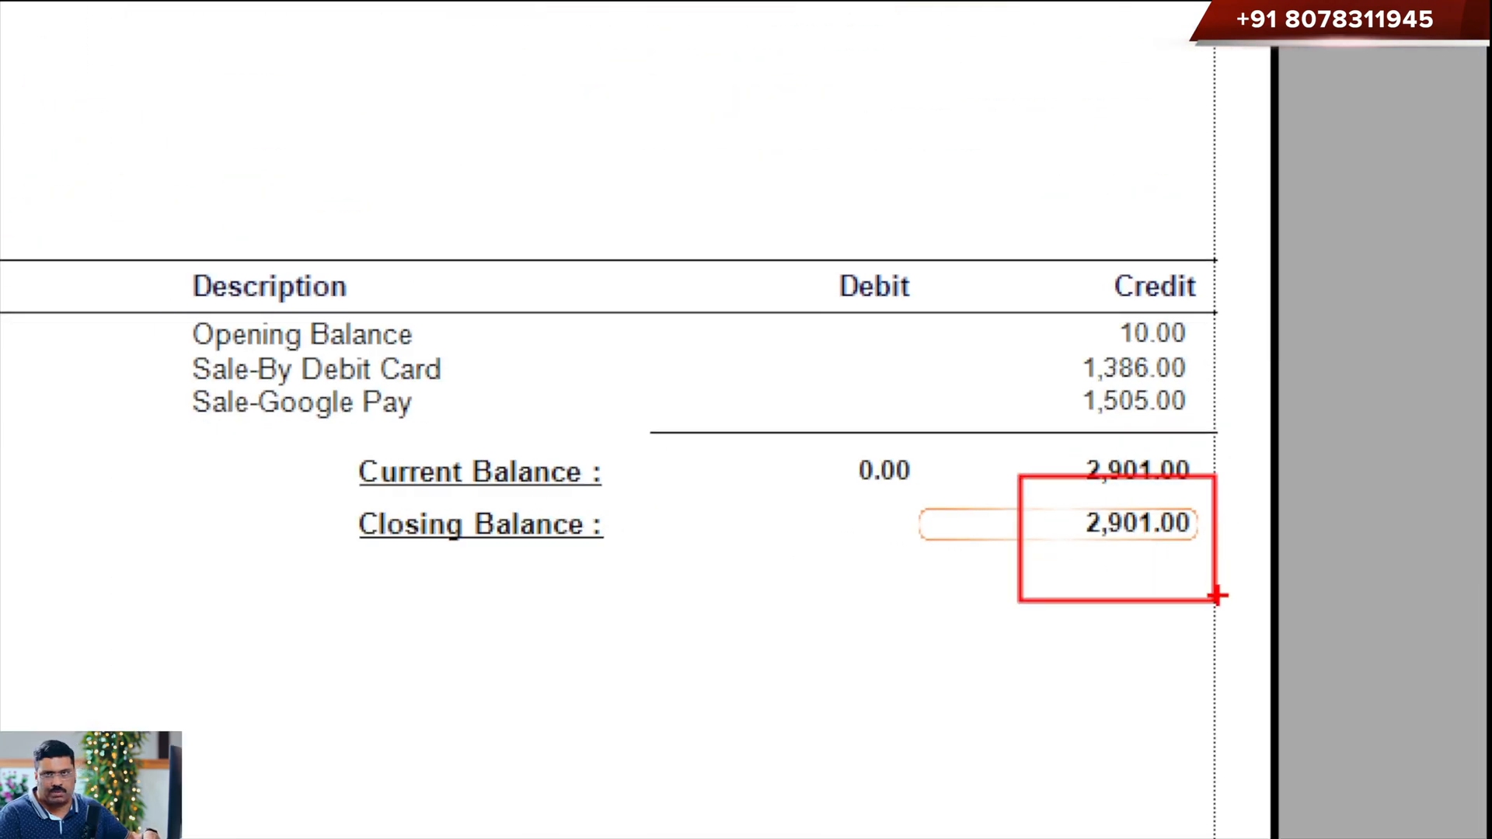
key("Escape")
left_click(1471, 13)
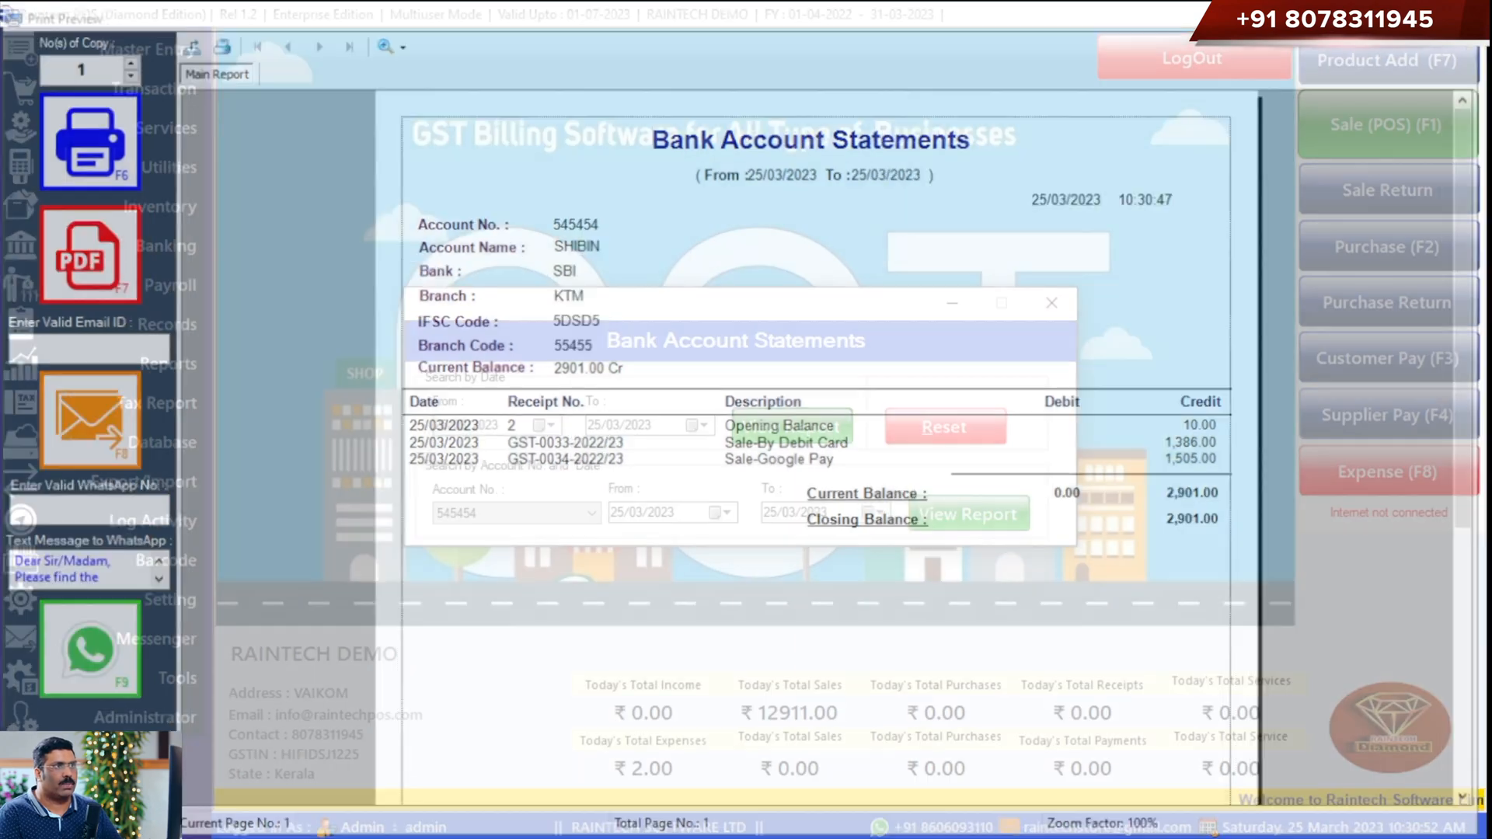
left_click(1039, 303)
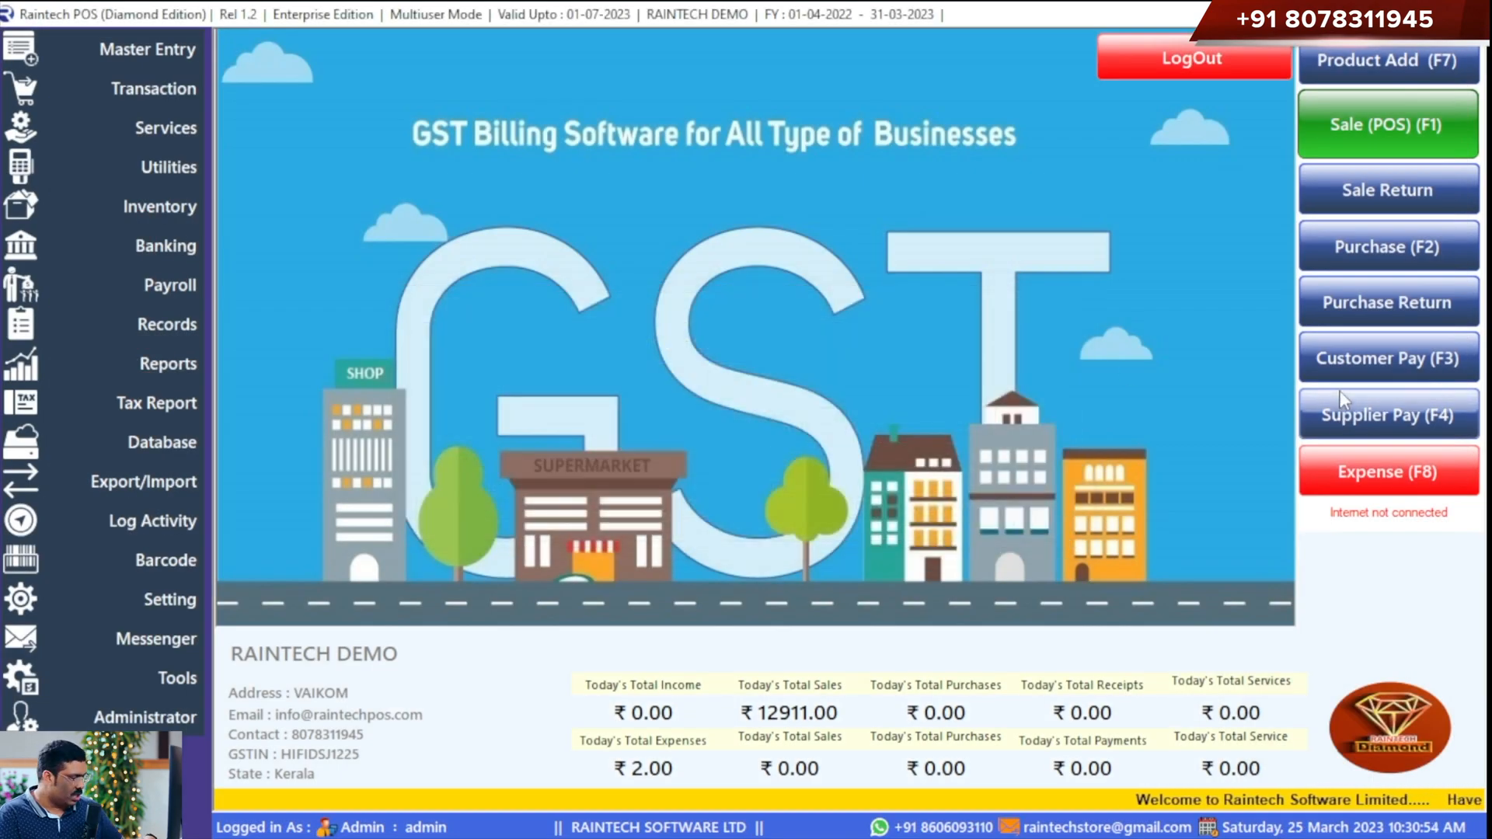
- Open a new supplier payment entry and choose BBC SUPPLIER (S-0002) as the supplier to pay
key("ctrl+1")
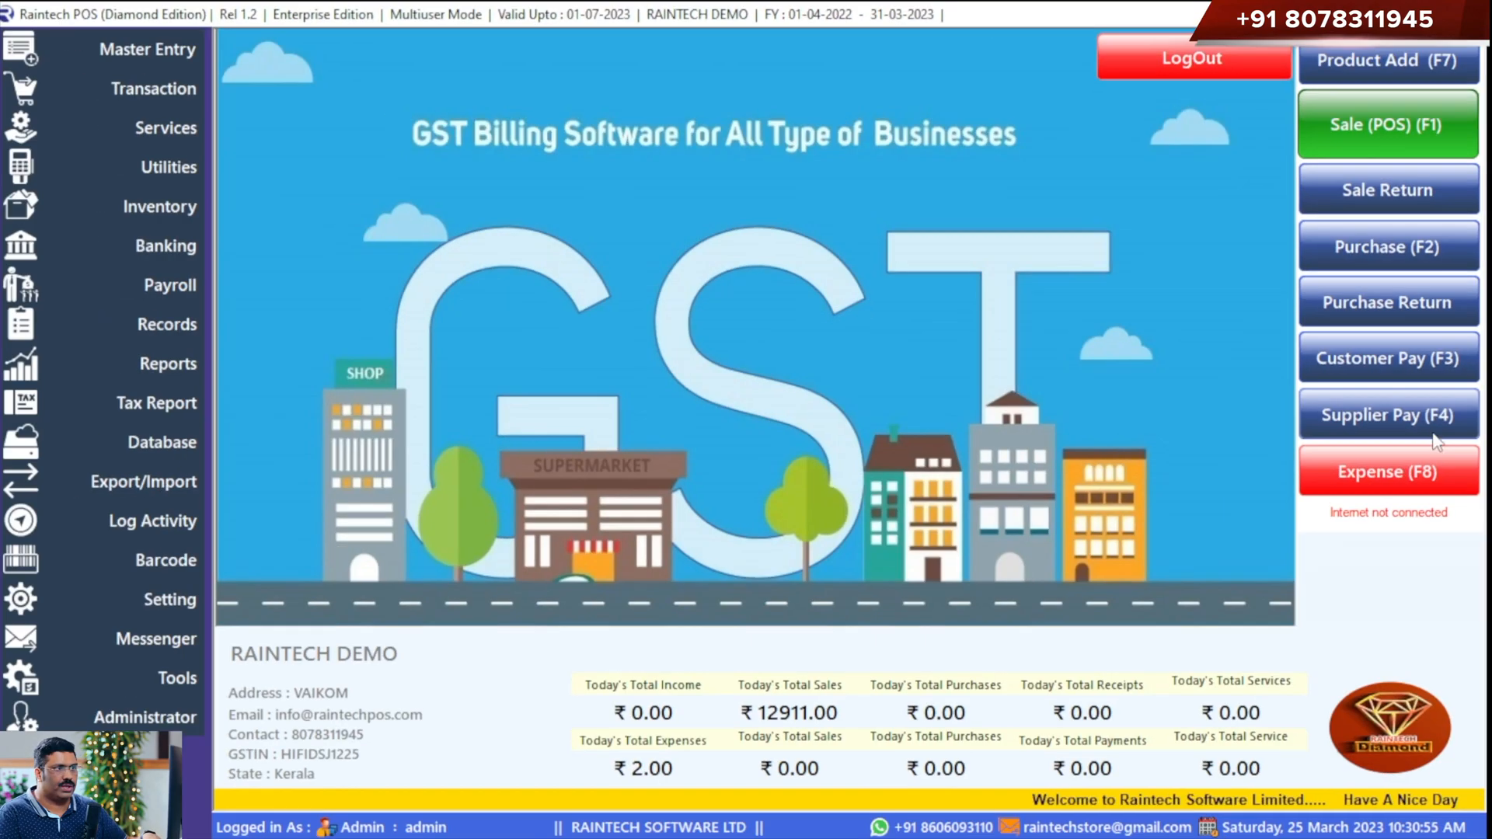
left_click(1343, 455)
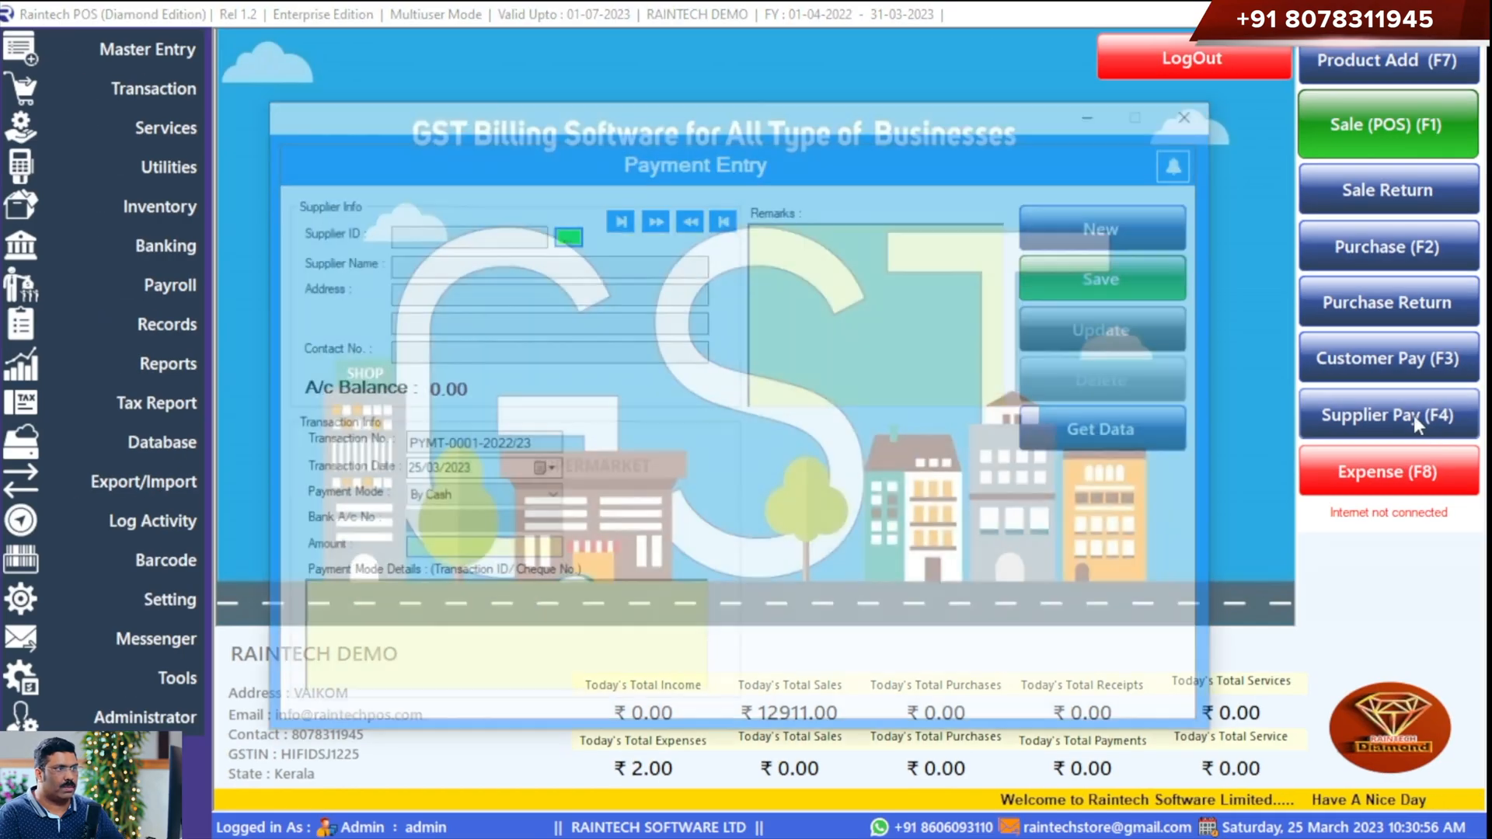
left_click(565, 233)
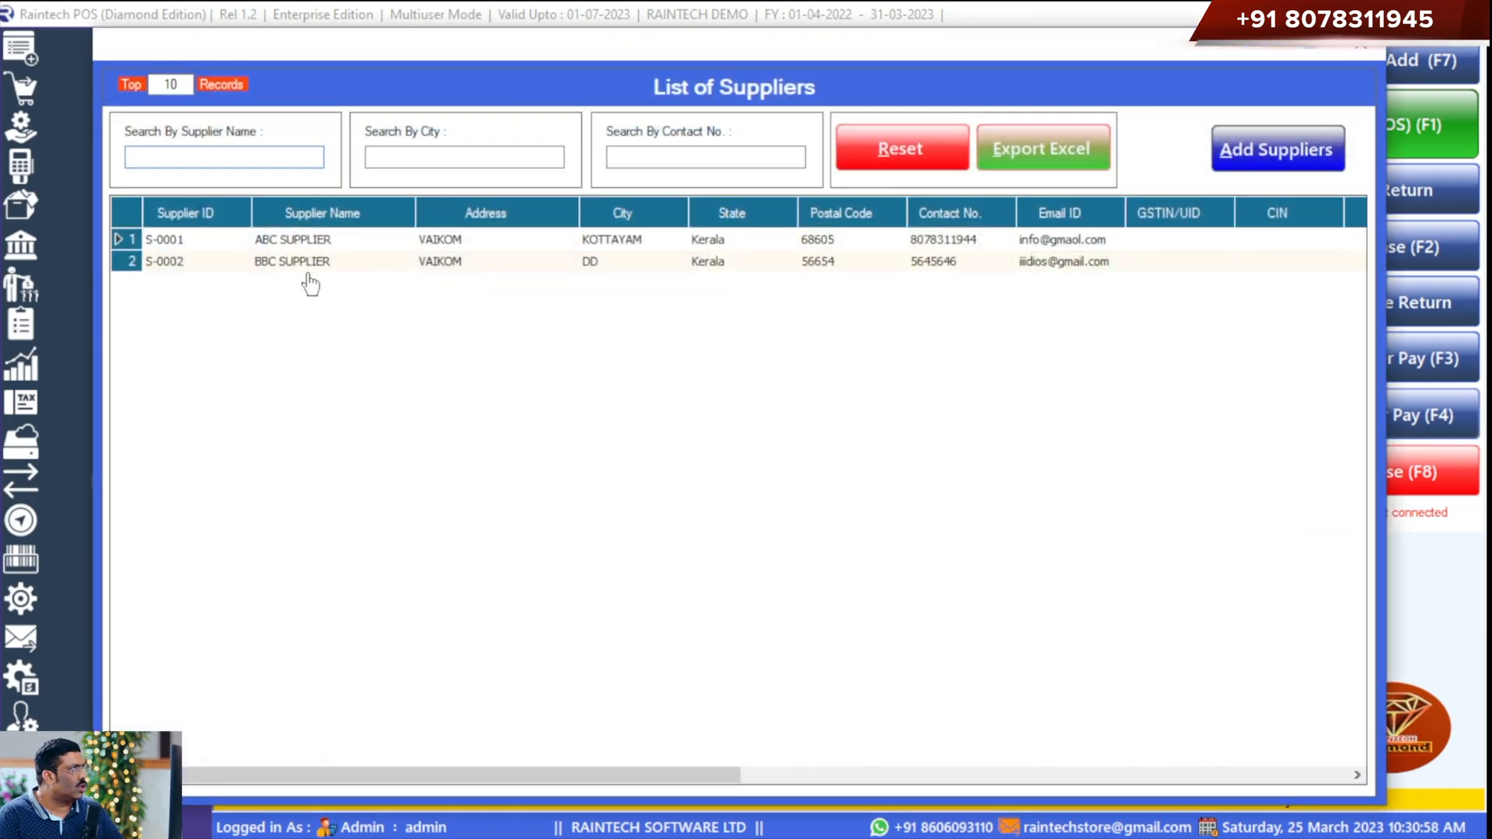
double_click(293, 267)
- Save a supplier payment of 1000 by online transfer from the new SBI account, then close the payment entry
left_click(428, 501)
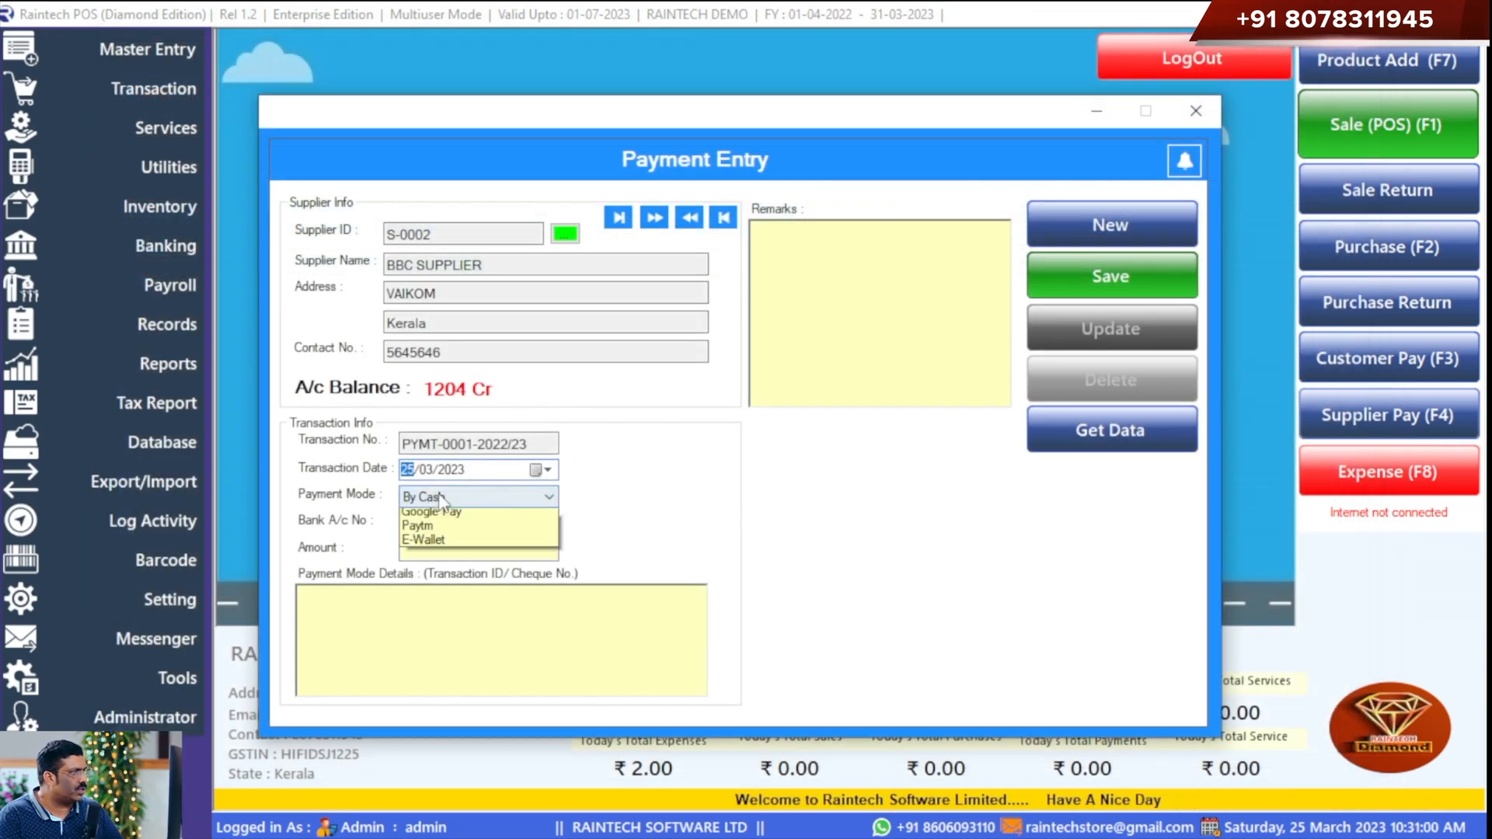
left_click(449, 544)
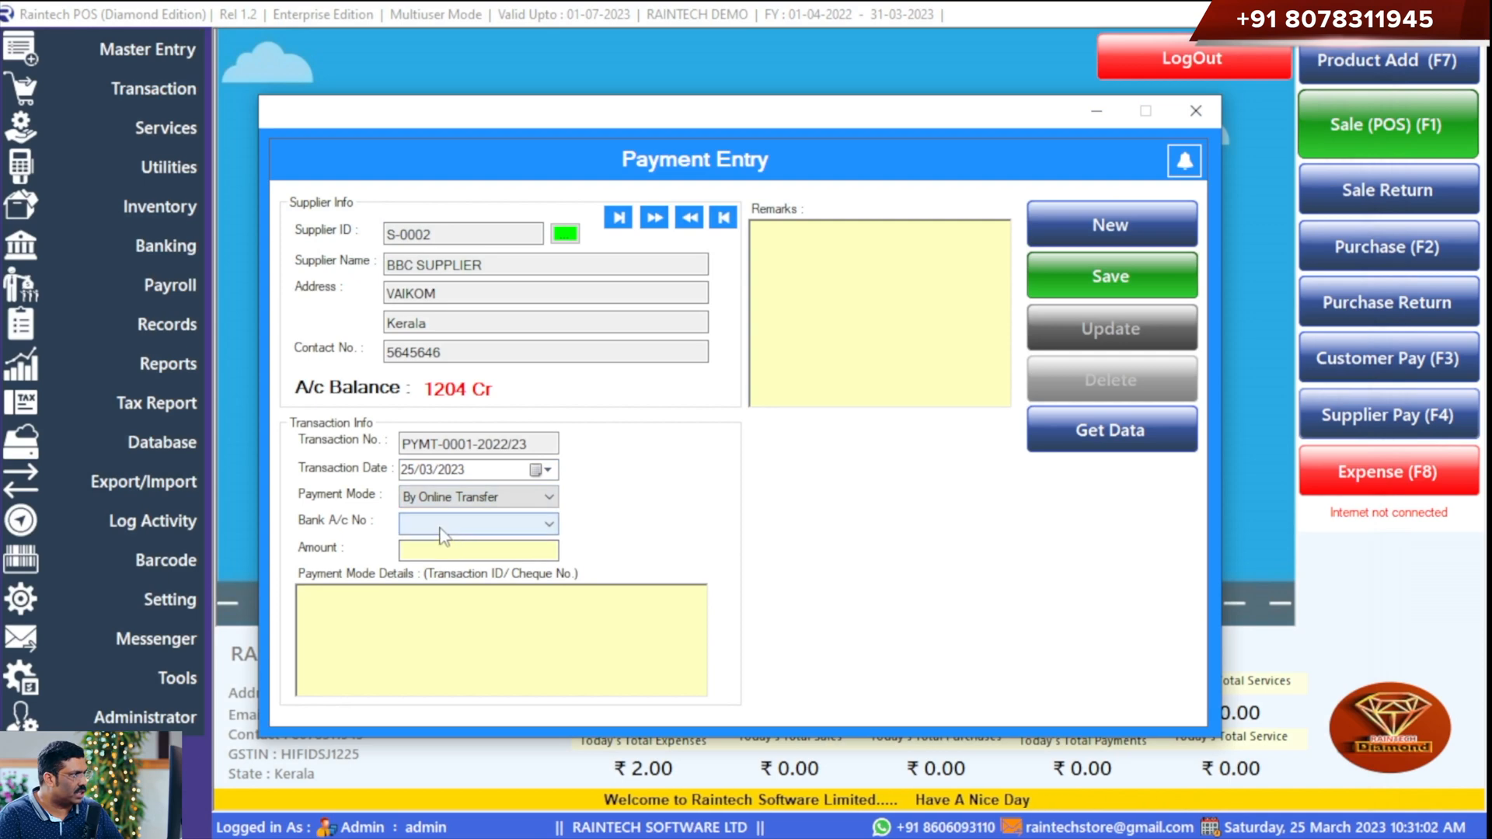
left_click(466, 524)
left_click(430, 557)
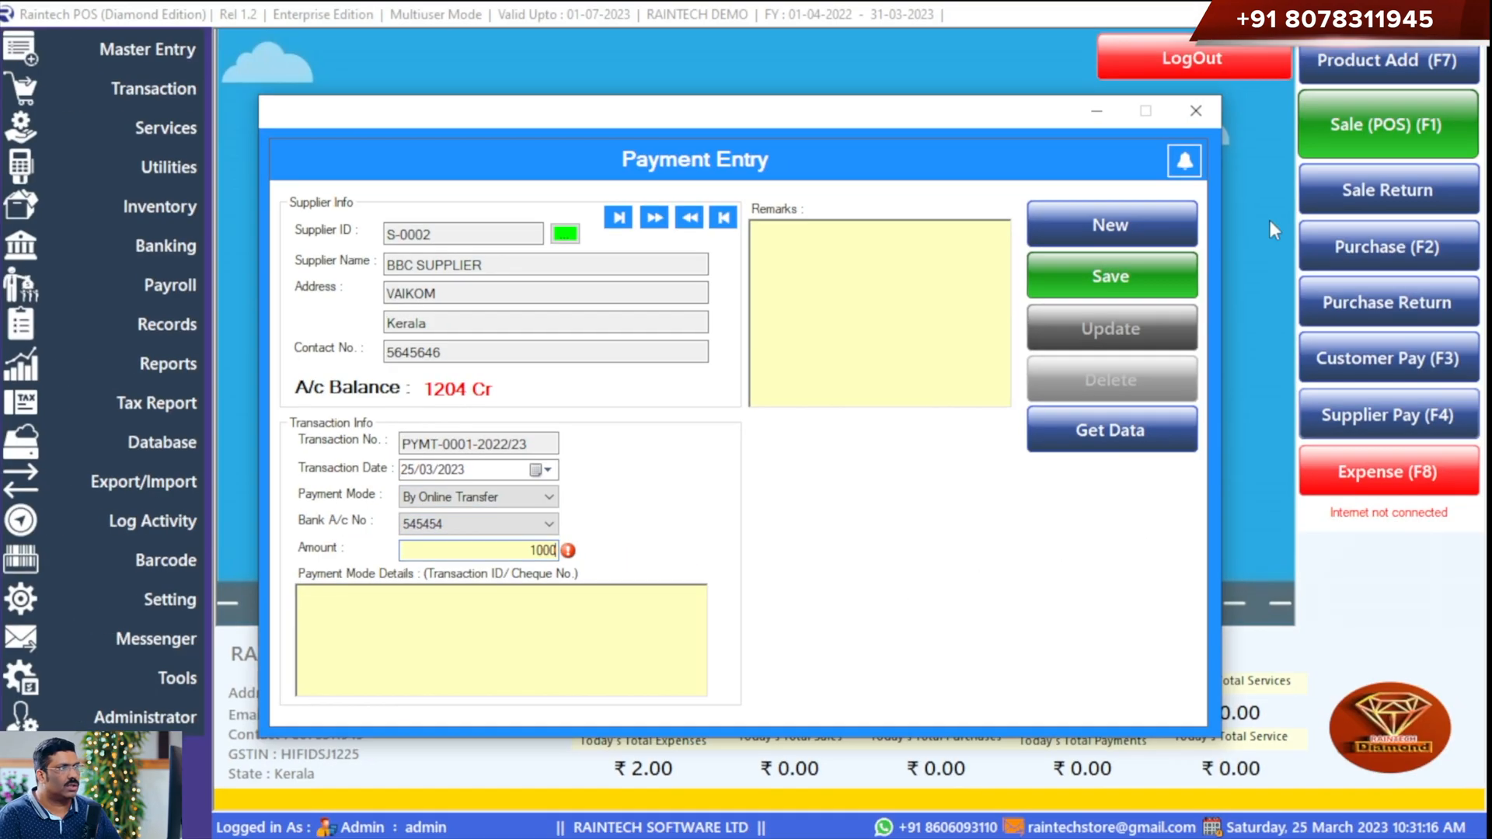
left_click(1141, 273)
left_click(787, 511)
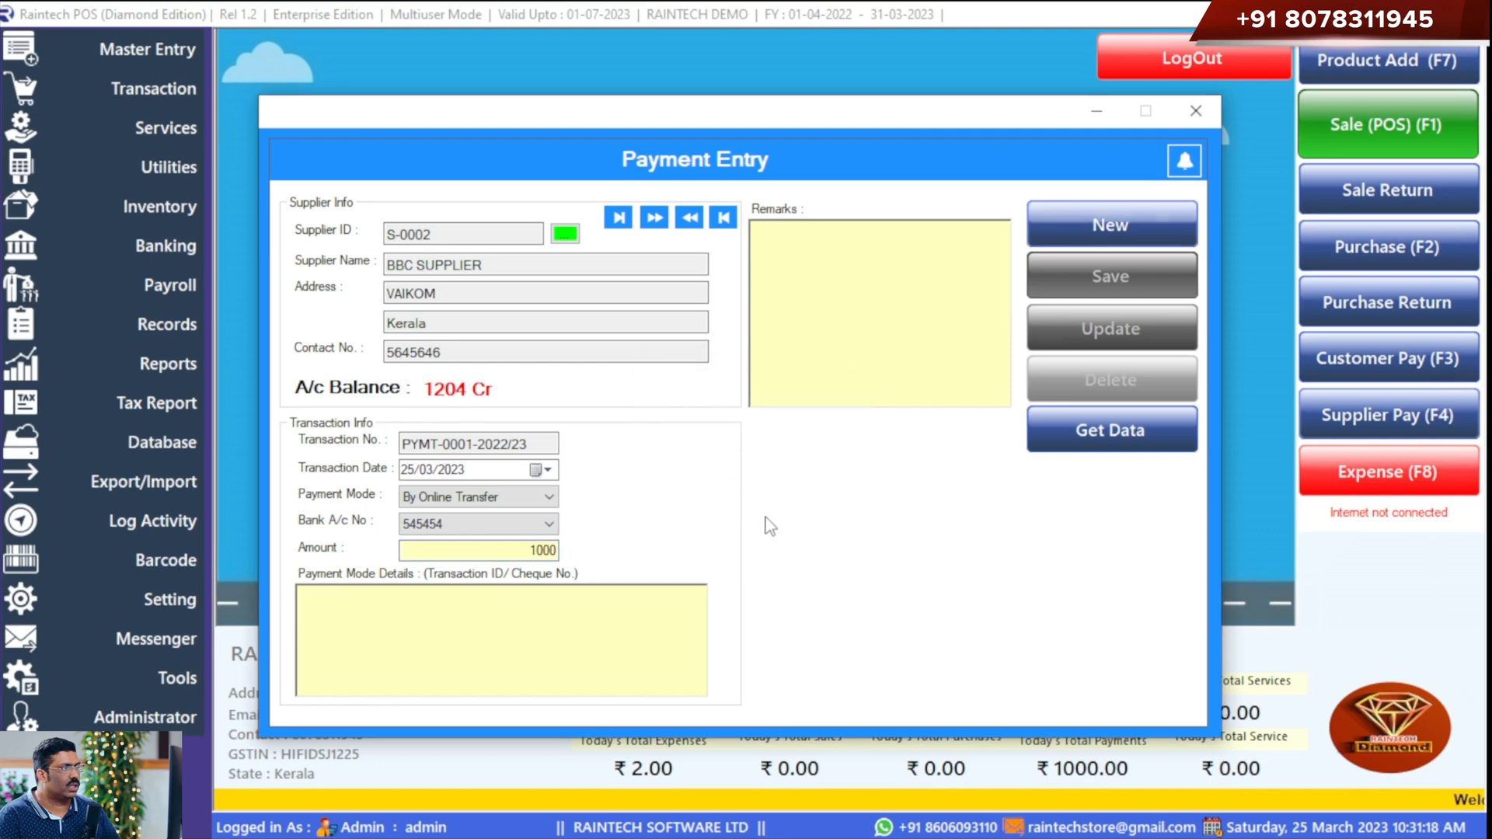
left_click(1196, 110)
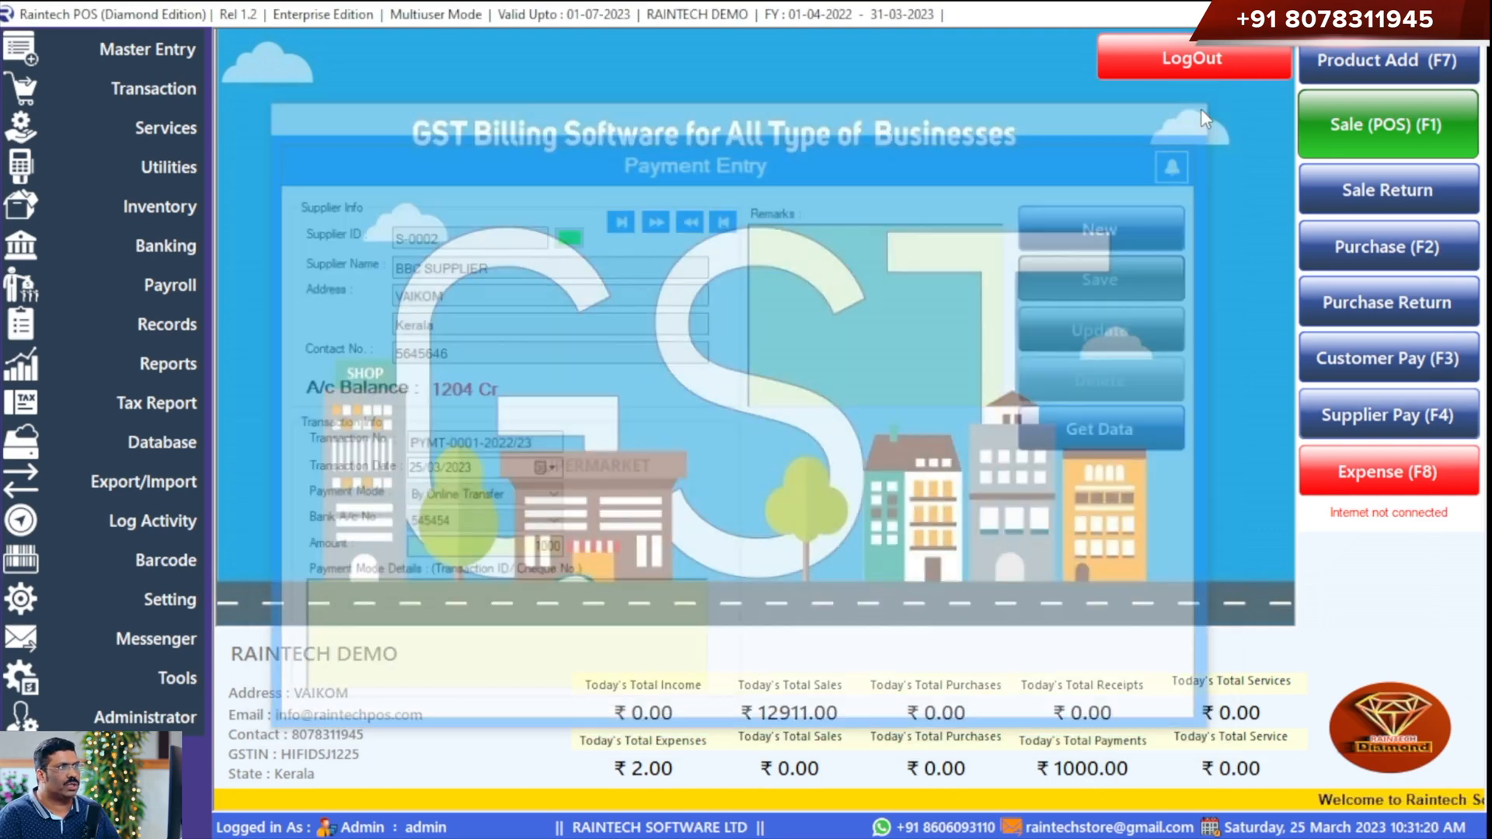
- Check the supplier payment in the new SBI account's statement for 25/03/2023, then close the statement
left_click(151, 246)
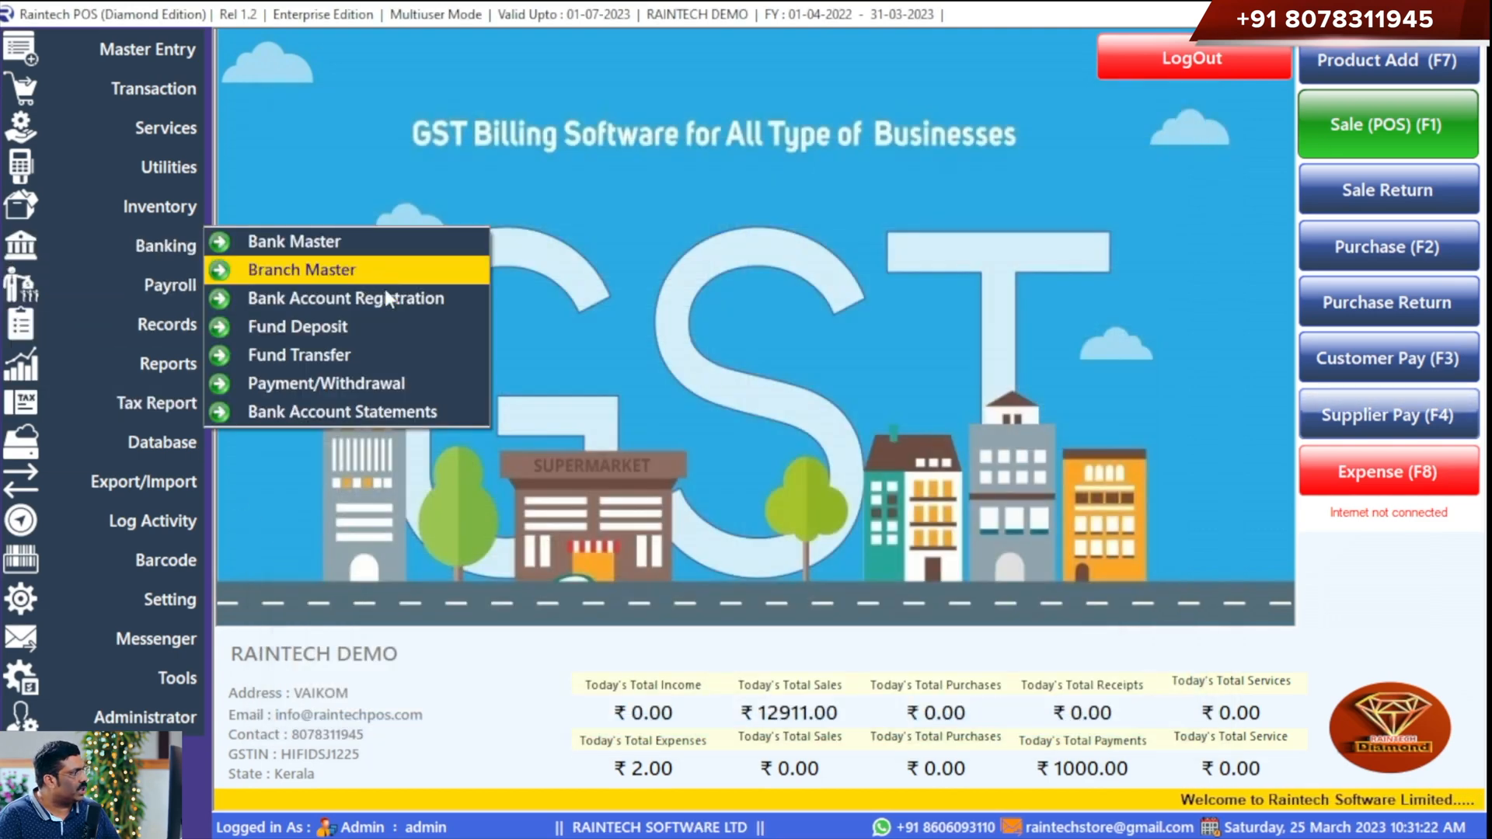
left_click(320, 420)
left_click(544, 513)
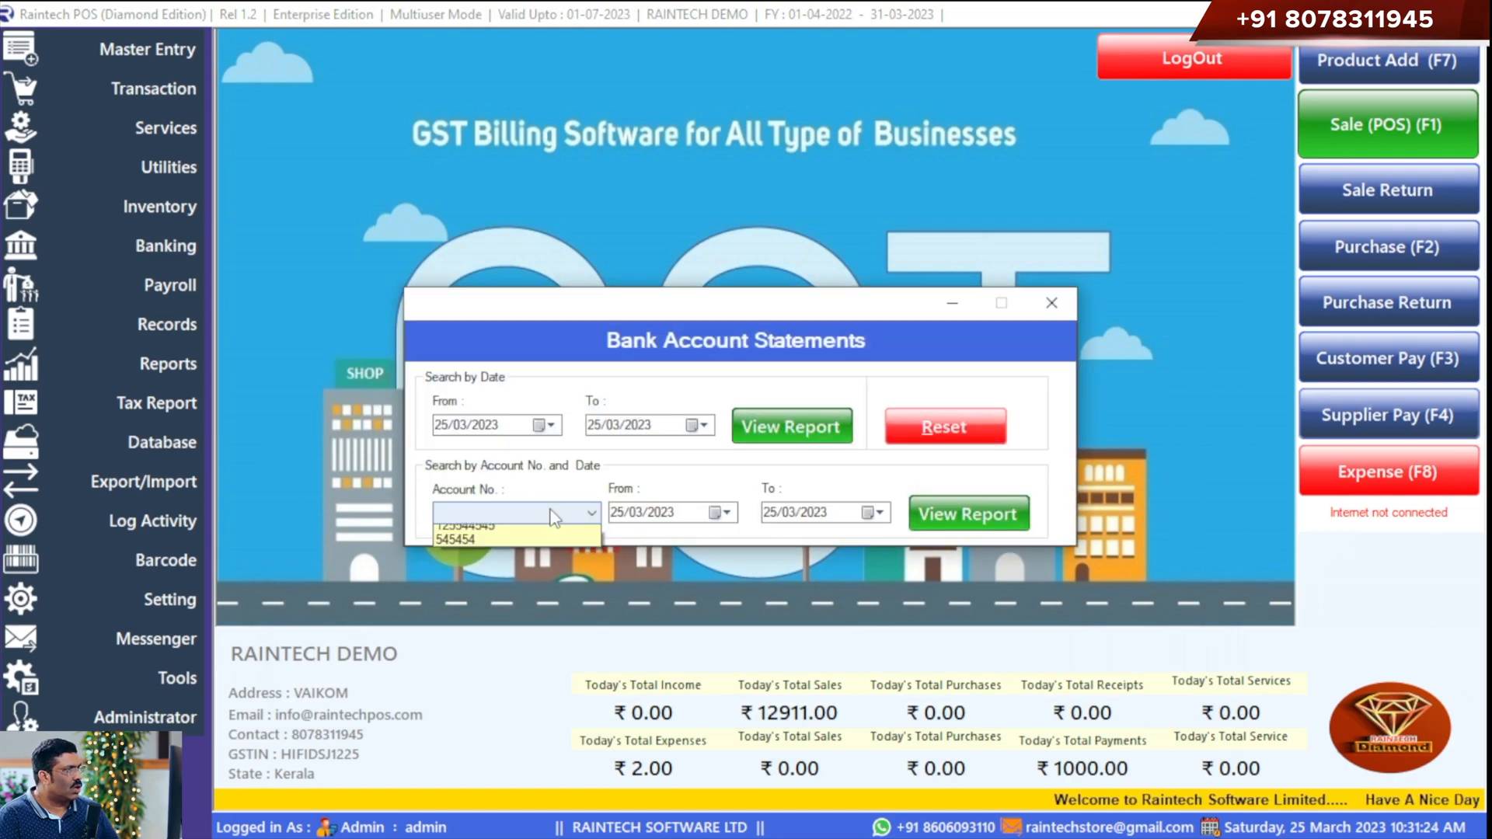
left_click(466, 533)
left_click(949, 511)
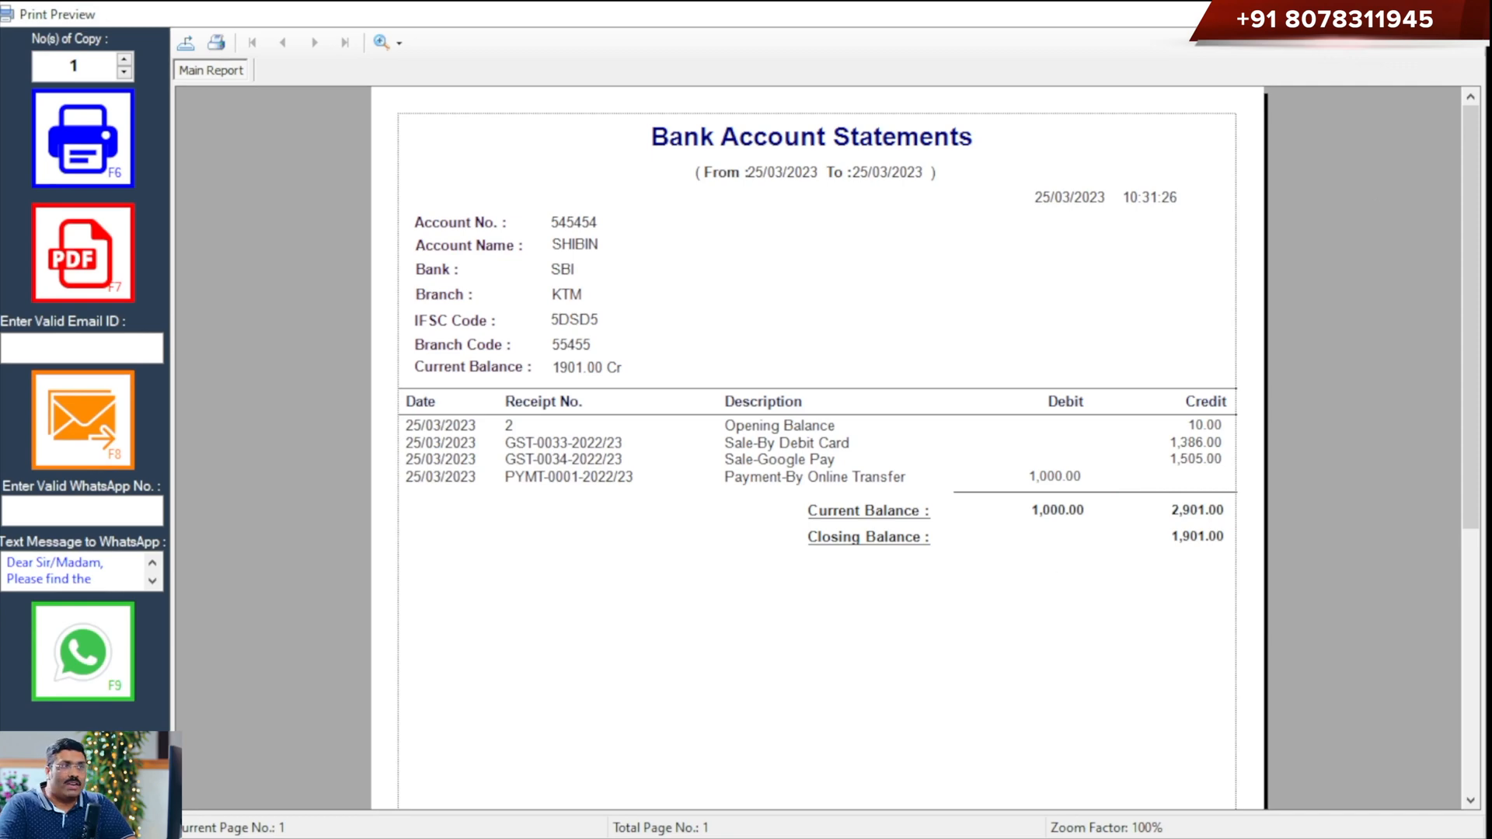
key("Escape")
left_click(1049, 305)
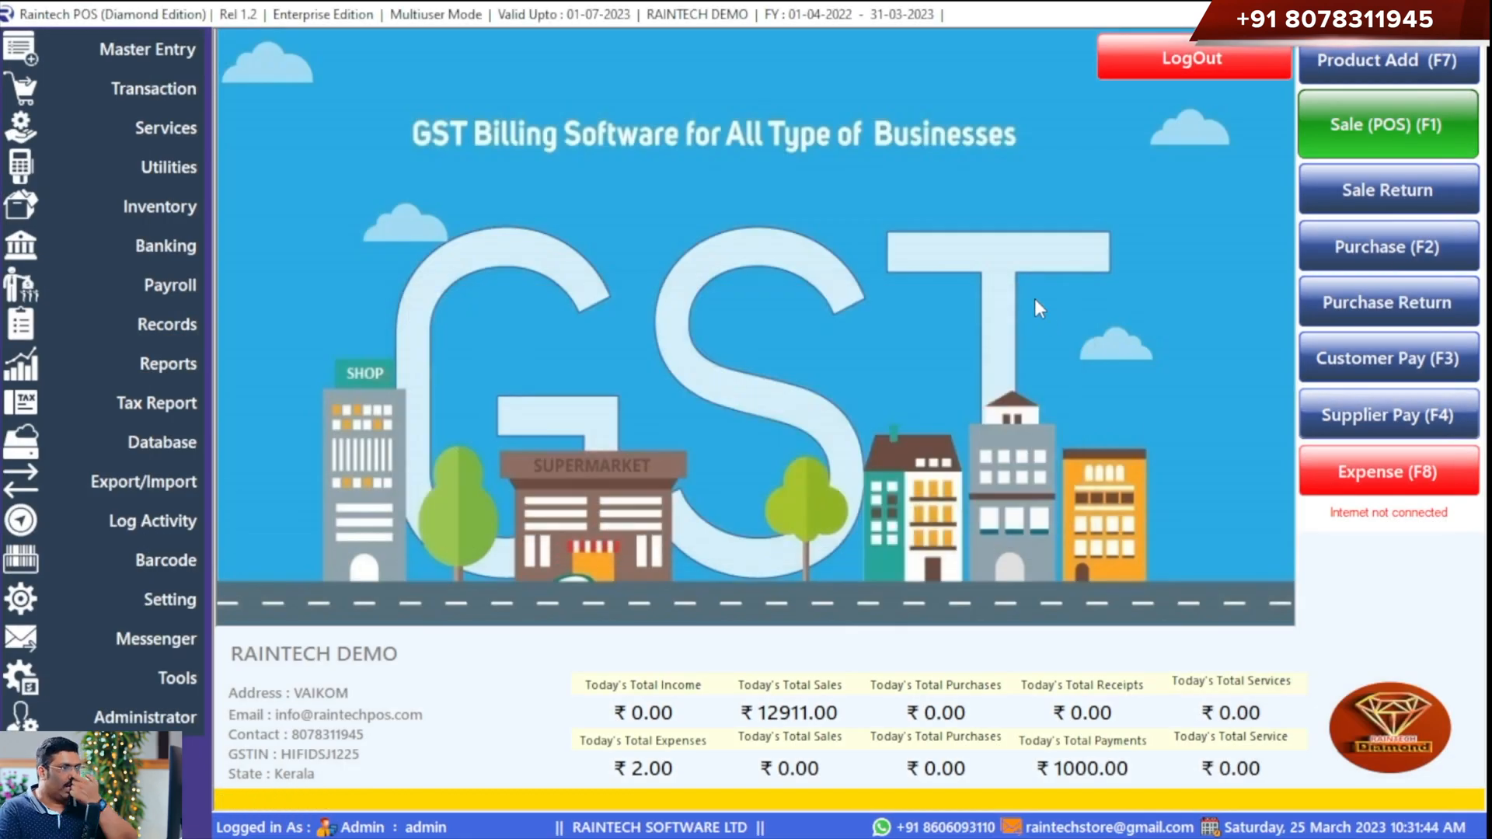
- Create and save the account head PETROL under the Expenses (Direct/Indirect) group, then close the form
left_click(124, 66)
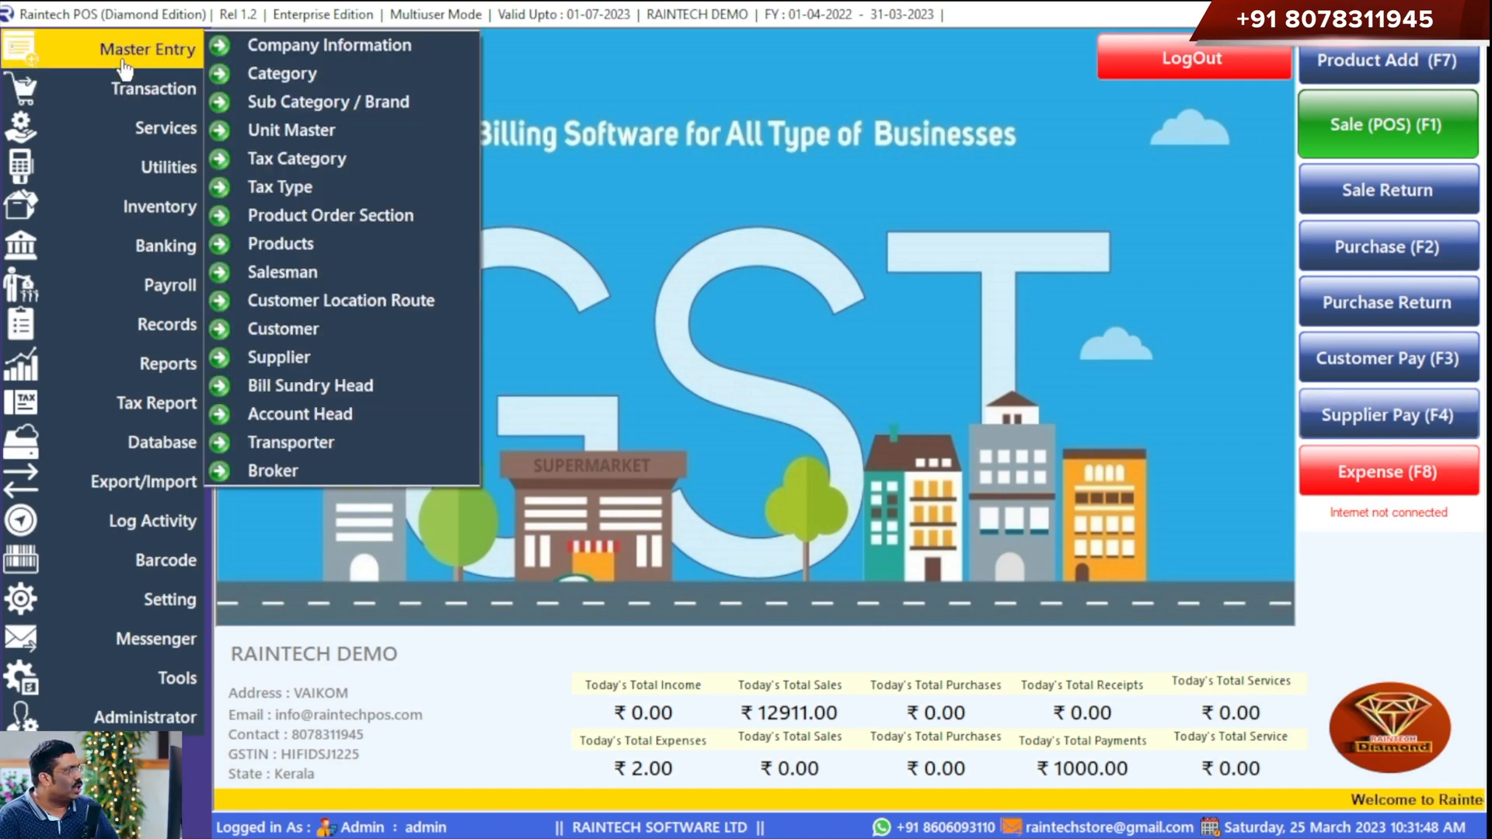
left_click(125, 67)
left_click(145, 59)
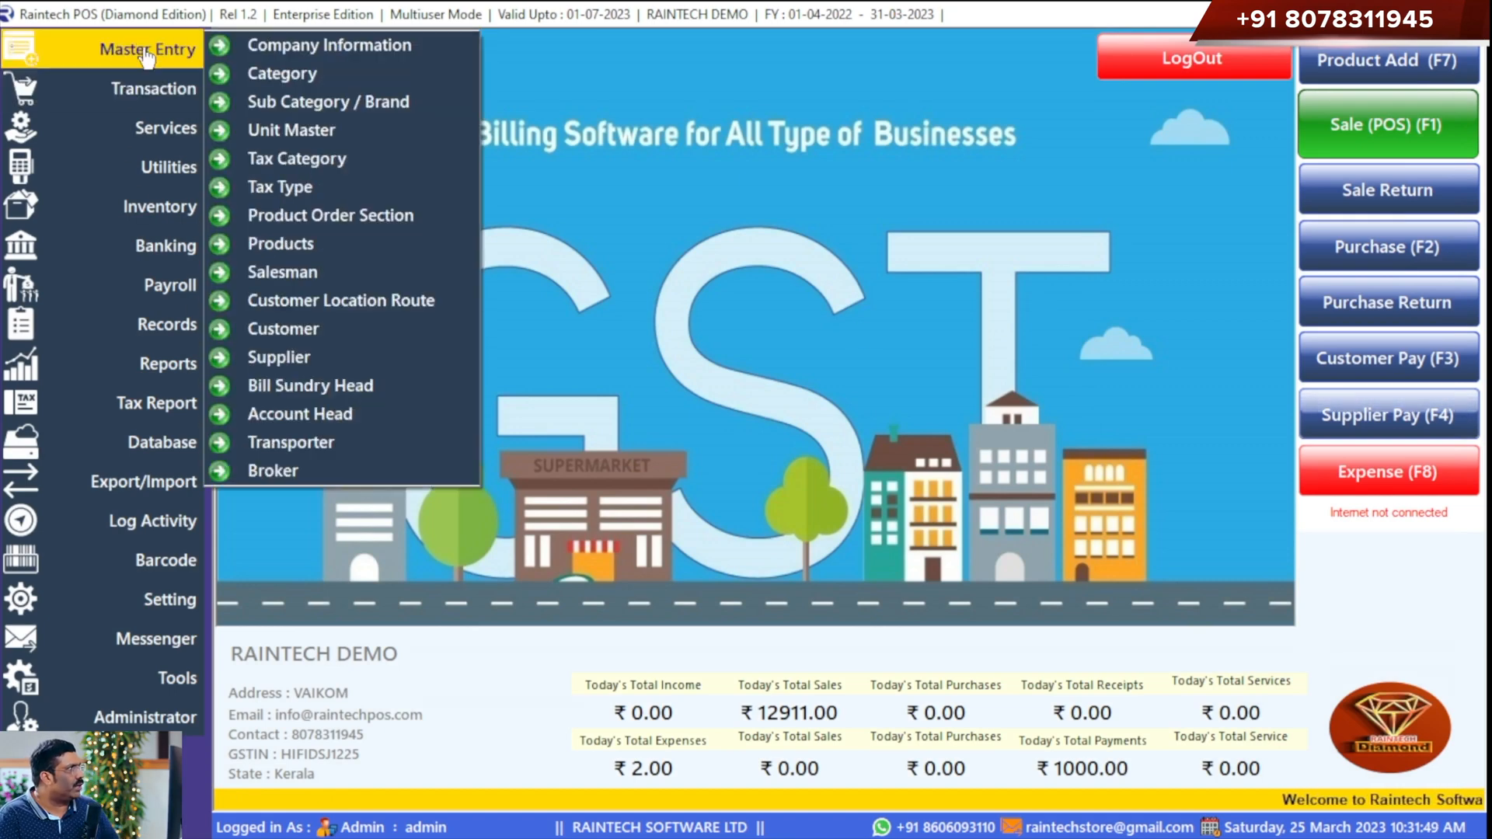
left_click(313, 415)
left_click(669, 318)
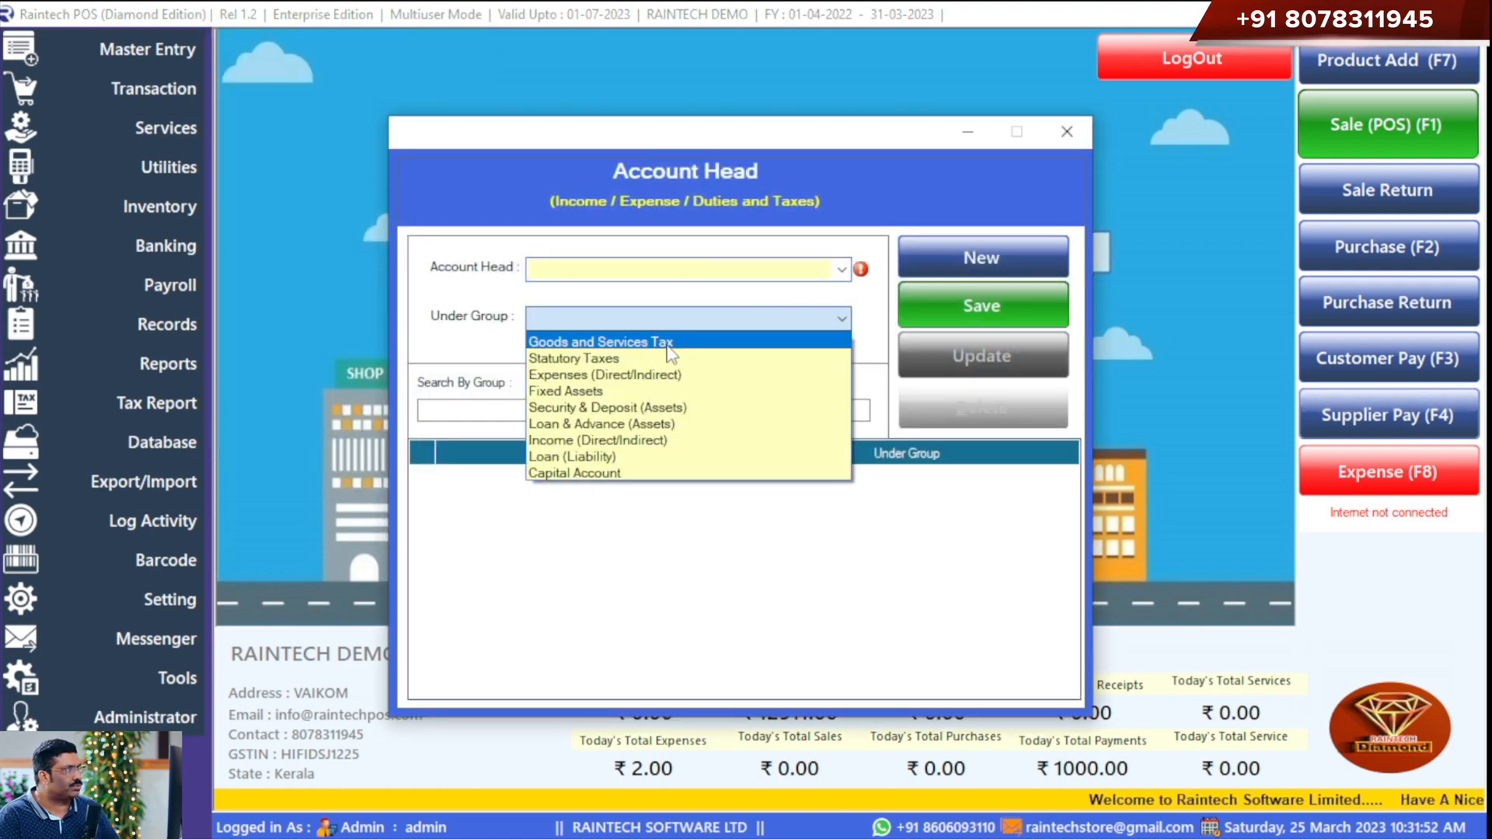
left_click(618, 376)
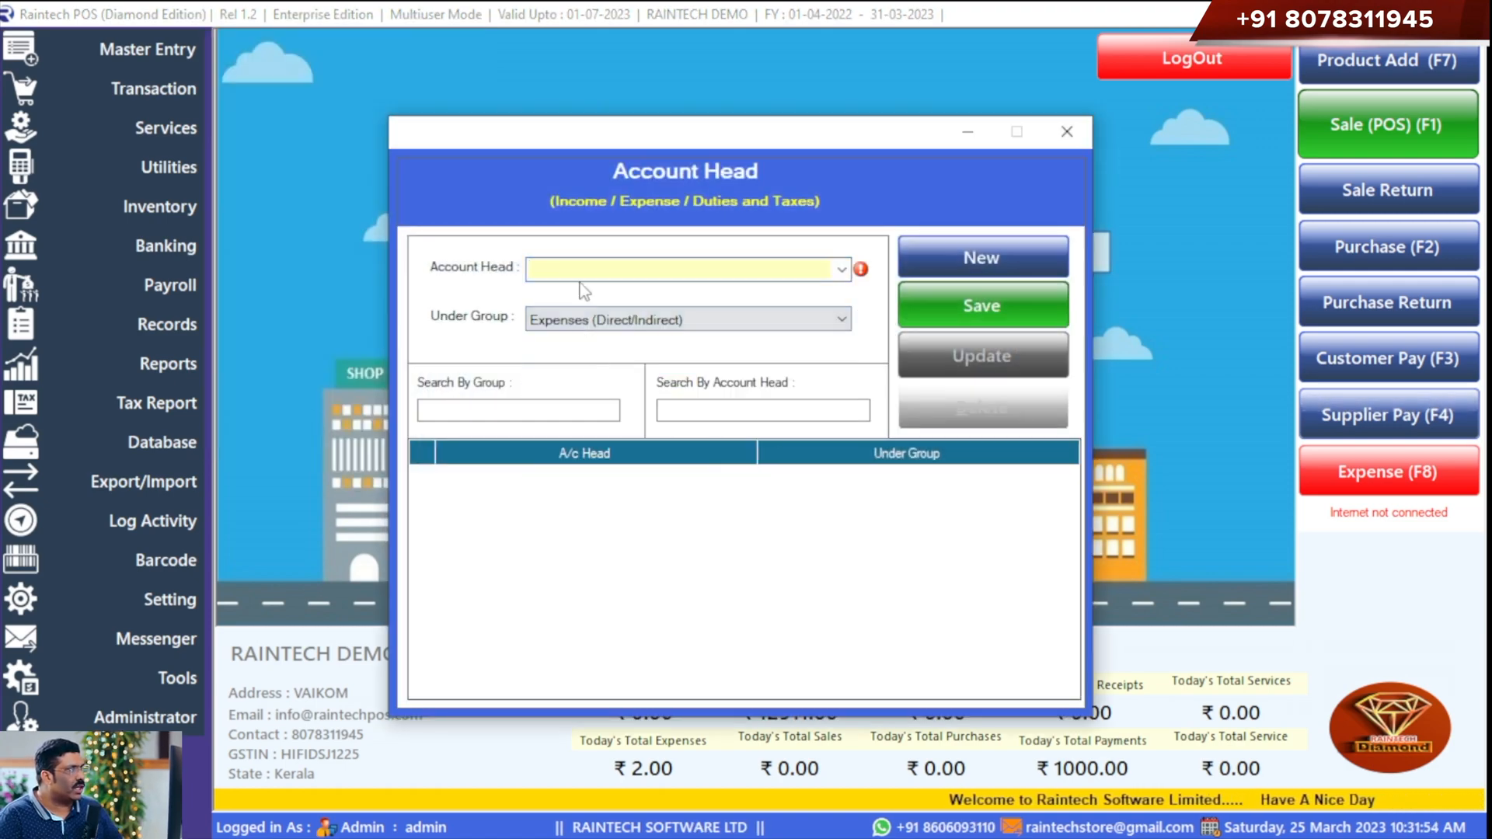
left_click(583, 269)
type("PETR")
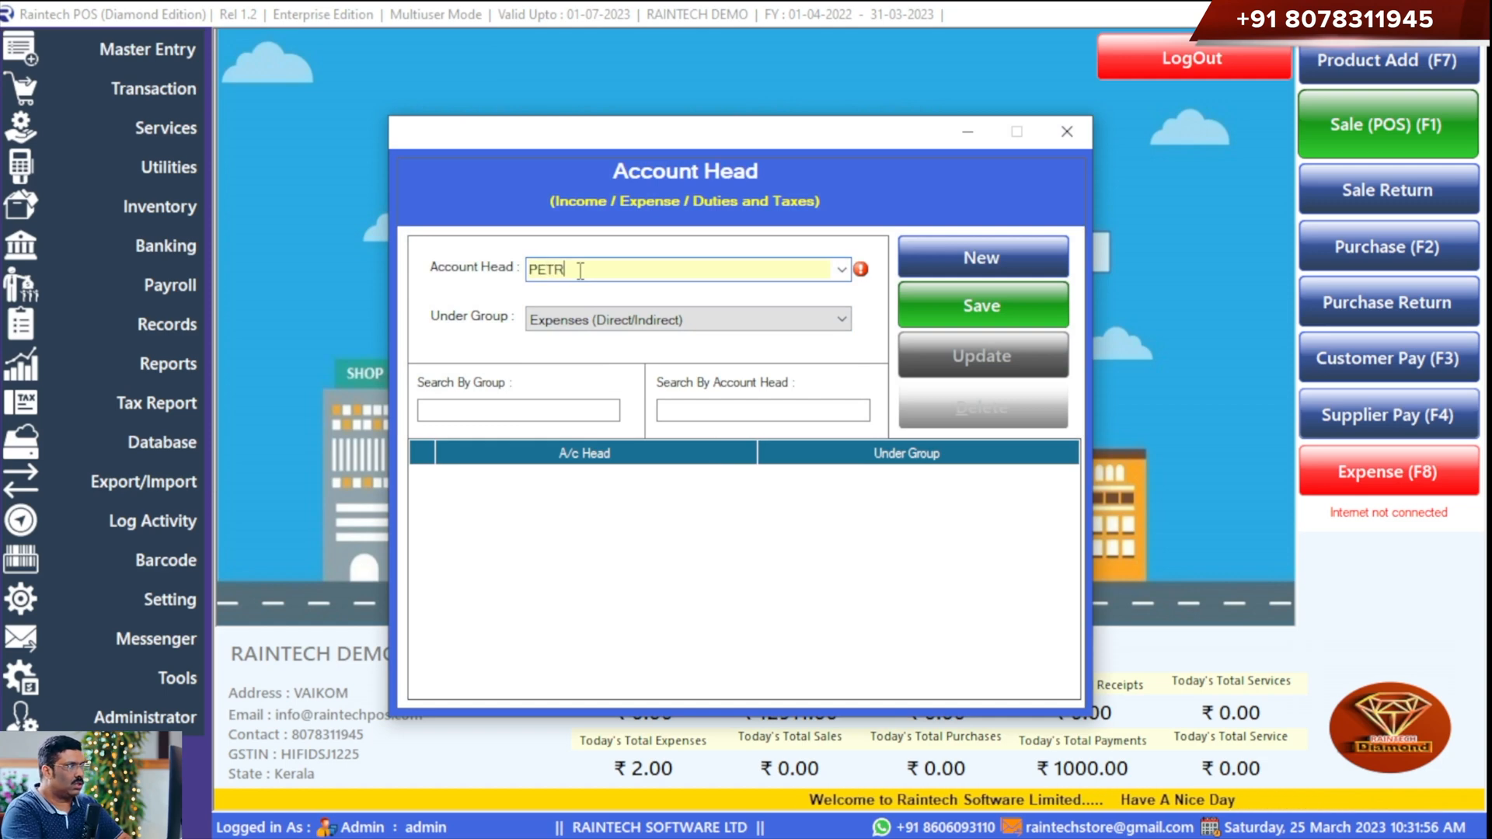
type("OL")
left_click(984, 308)
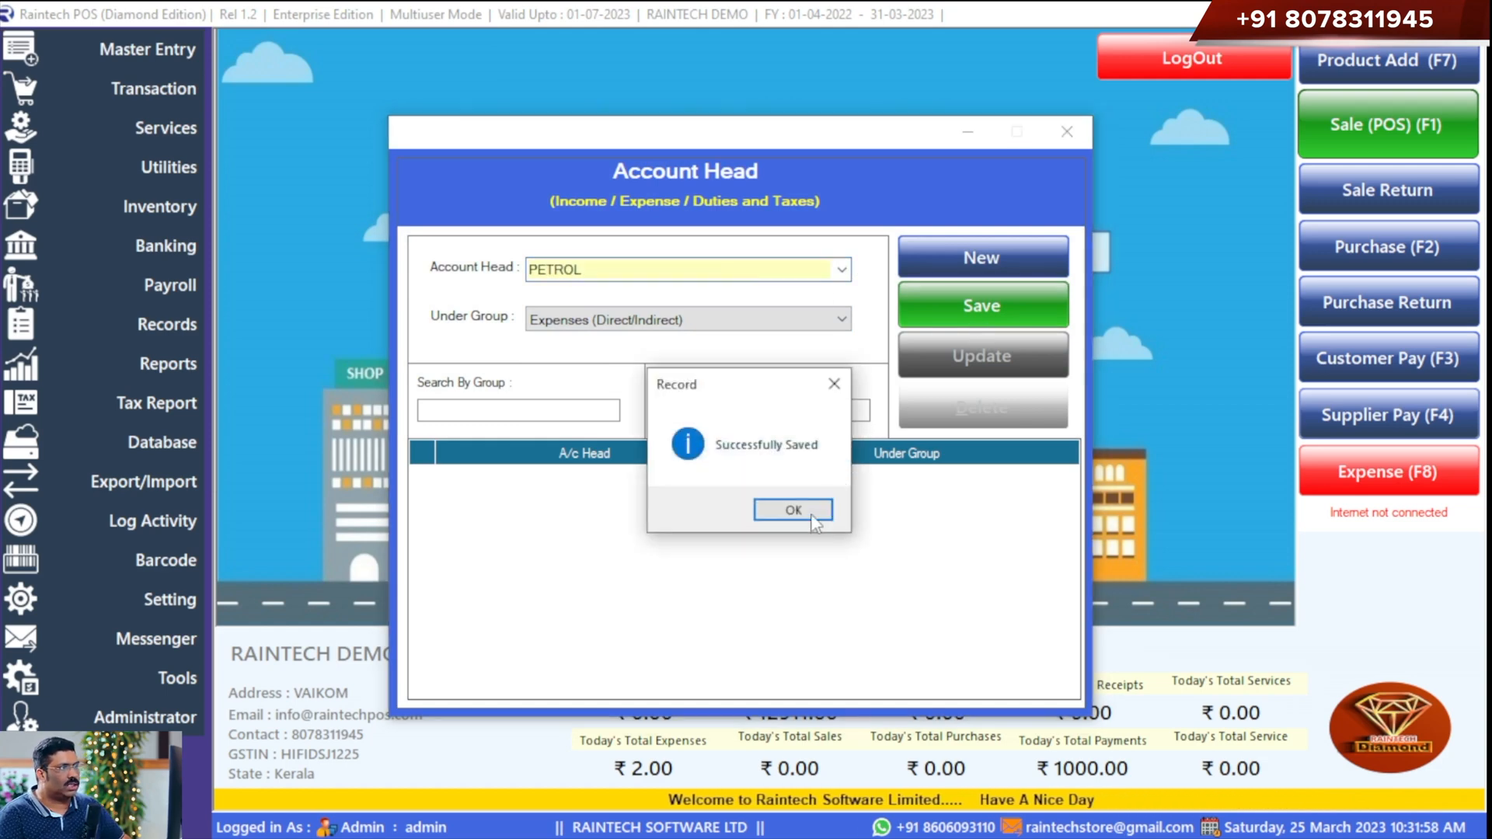
left_click(793, 511)
left_click(1066, 132)
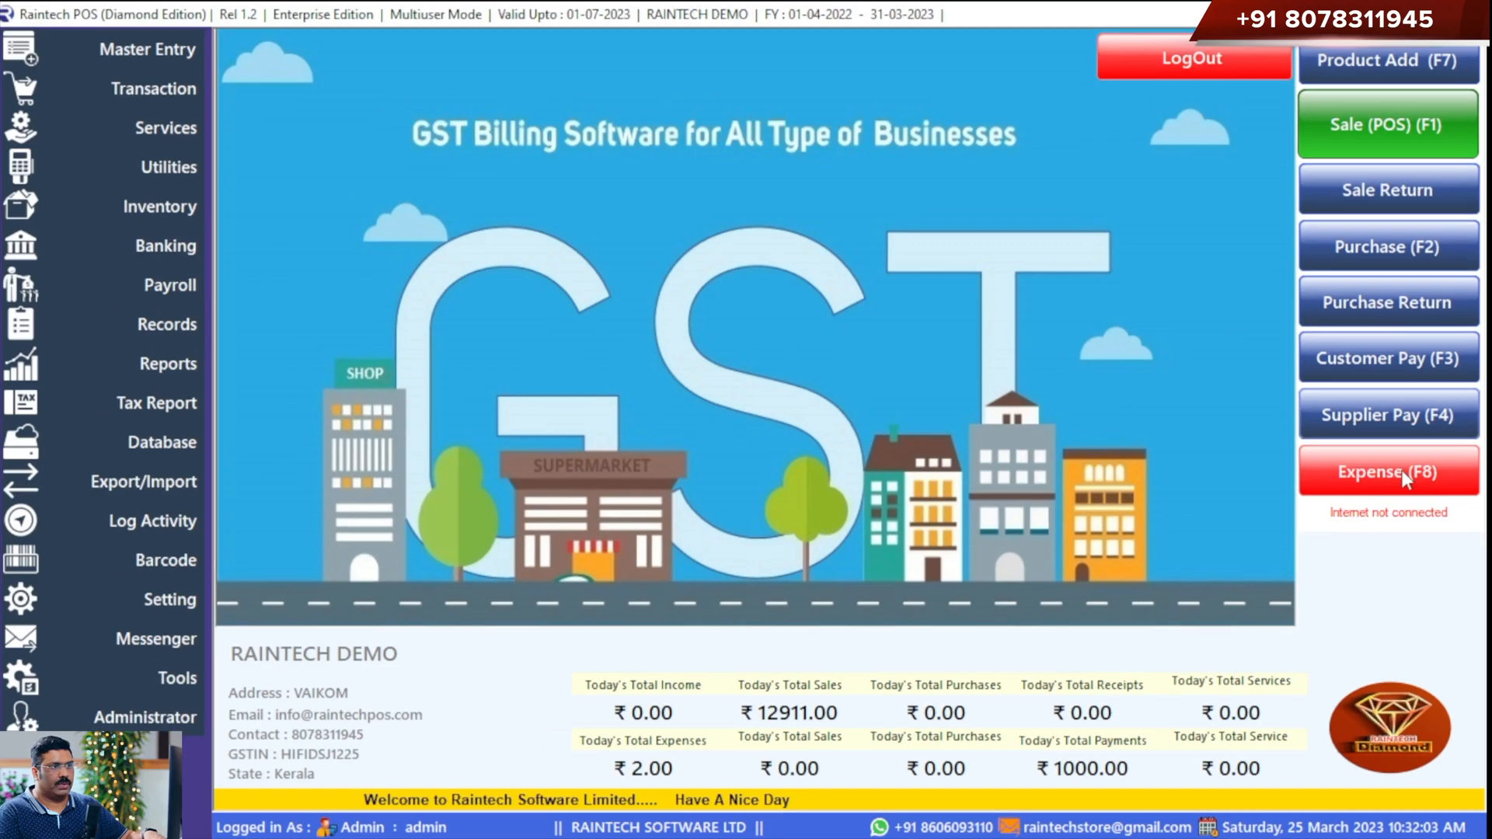
- Open a new expense voucher entry and enter the payee's full name
left_click(1313, 439)
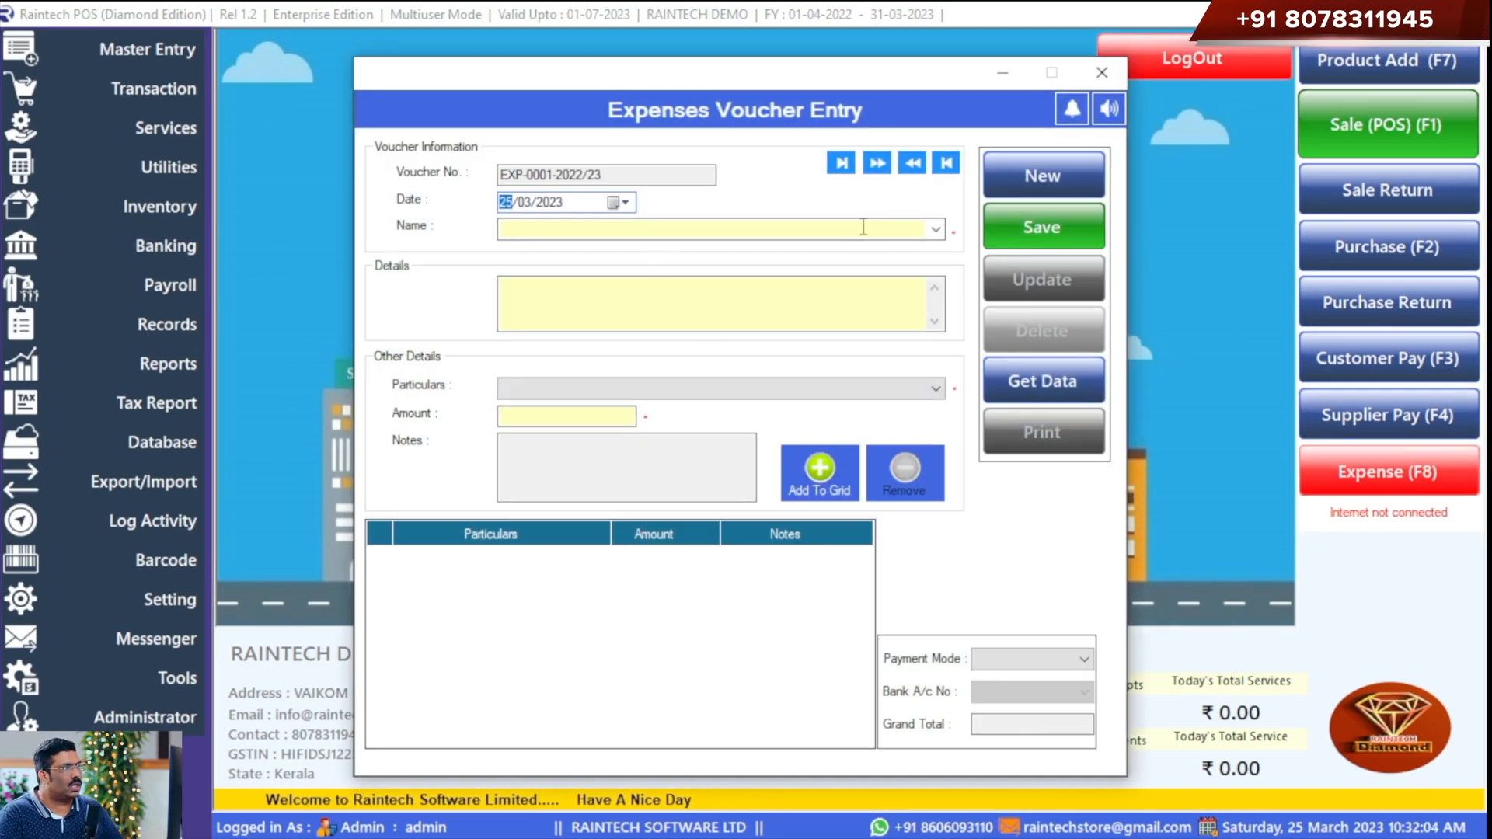
left_click(934, 232)
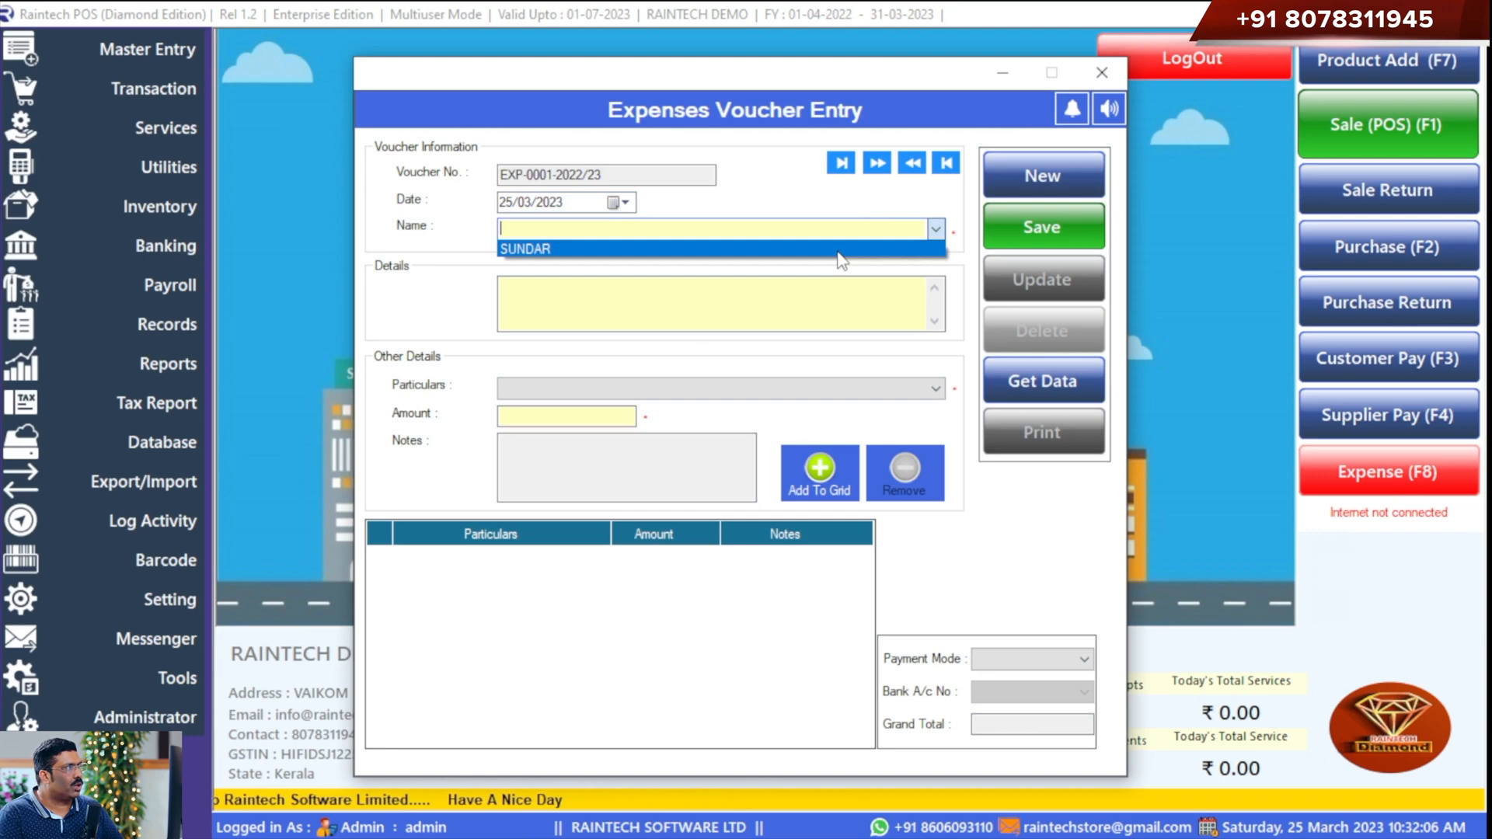
left_click(838, 253)
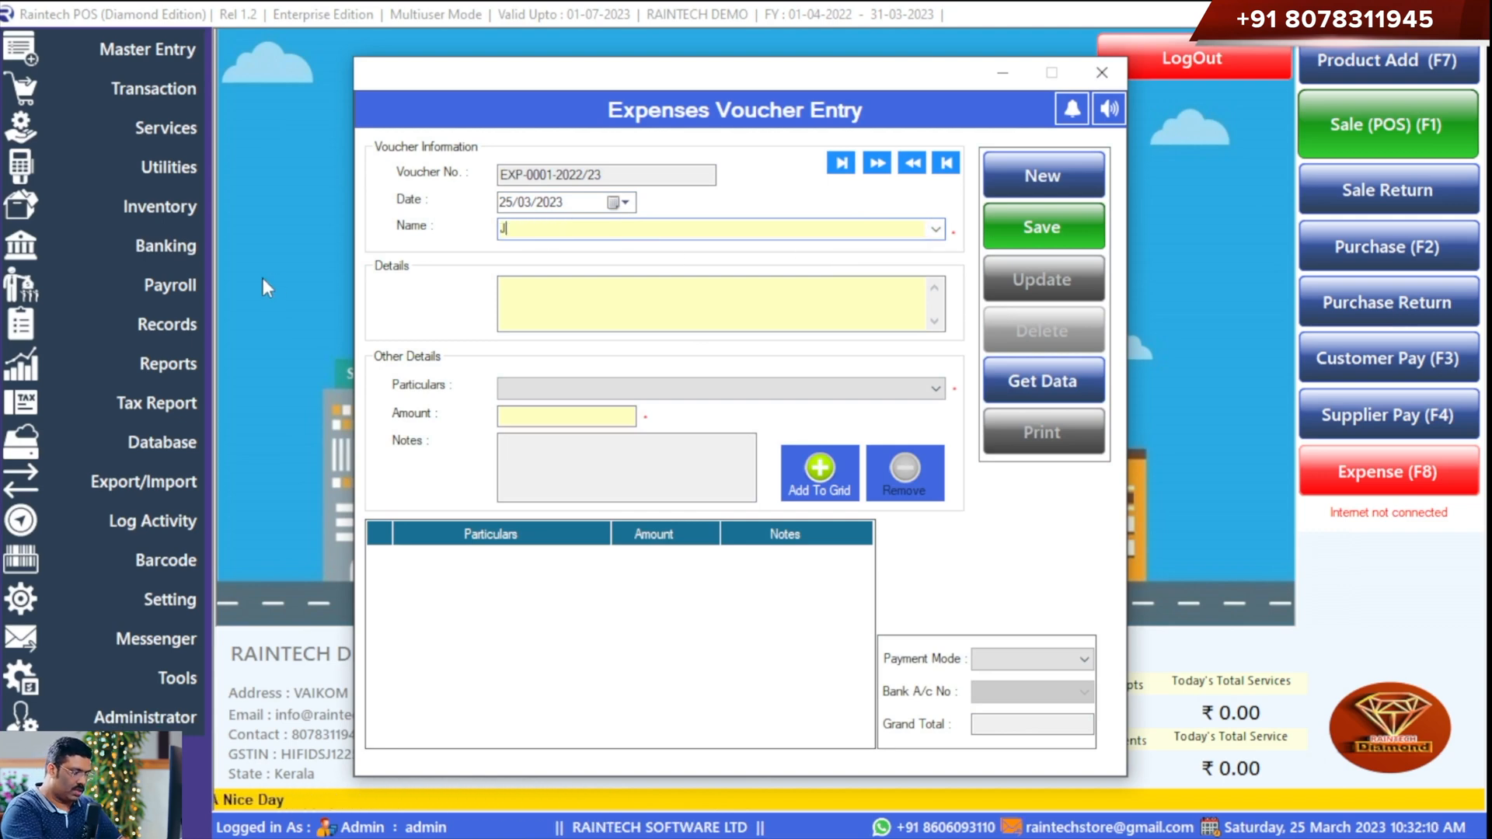
type("S")
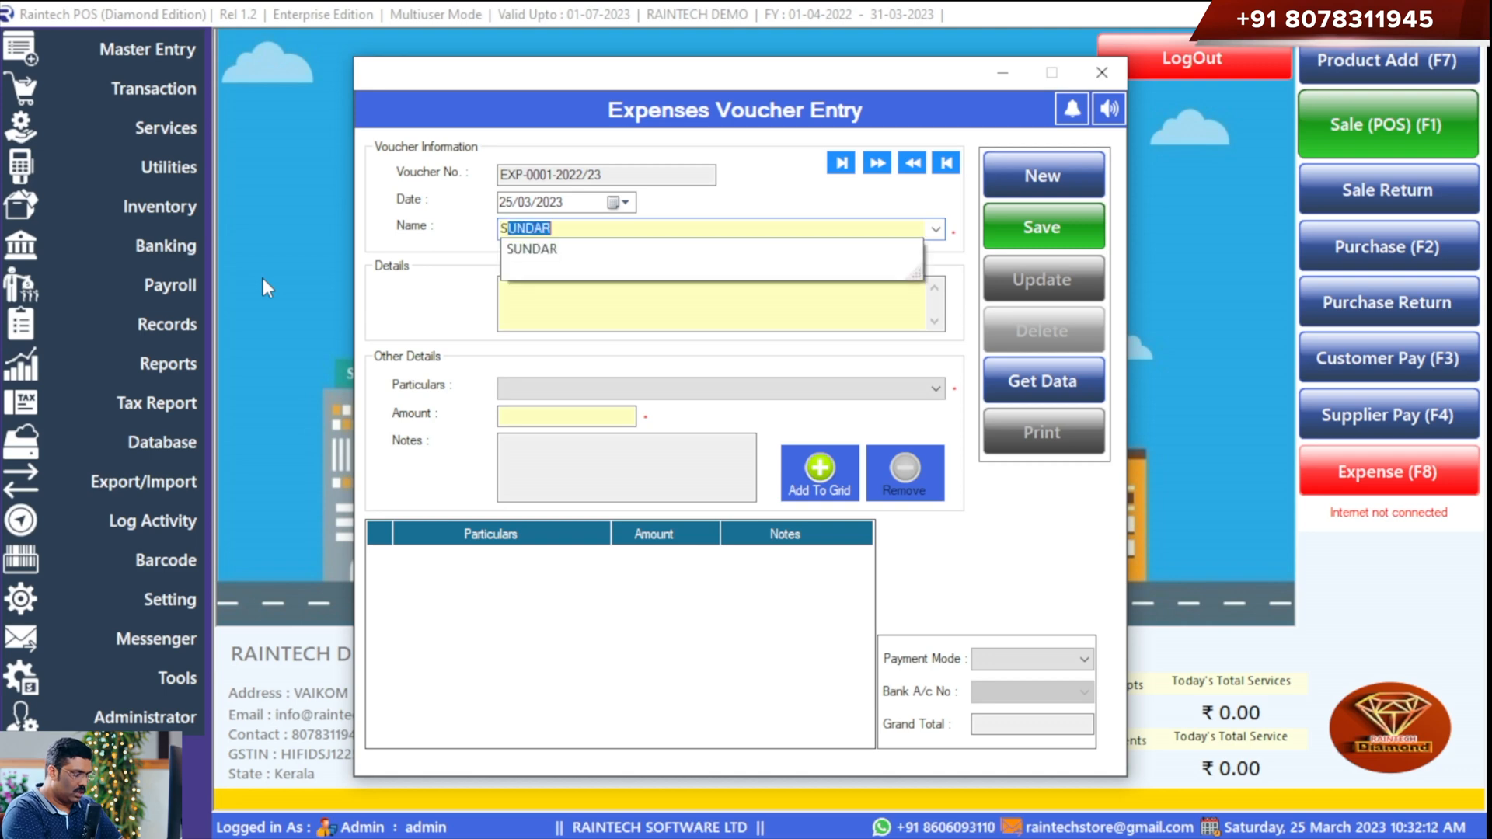
type("UNDAR")
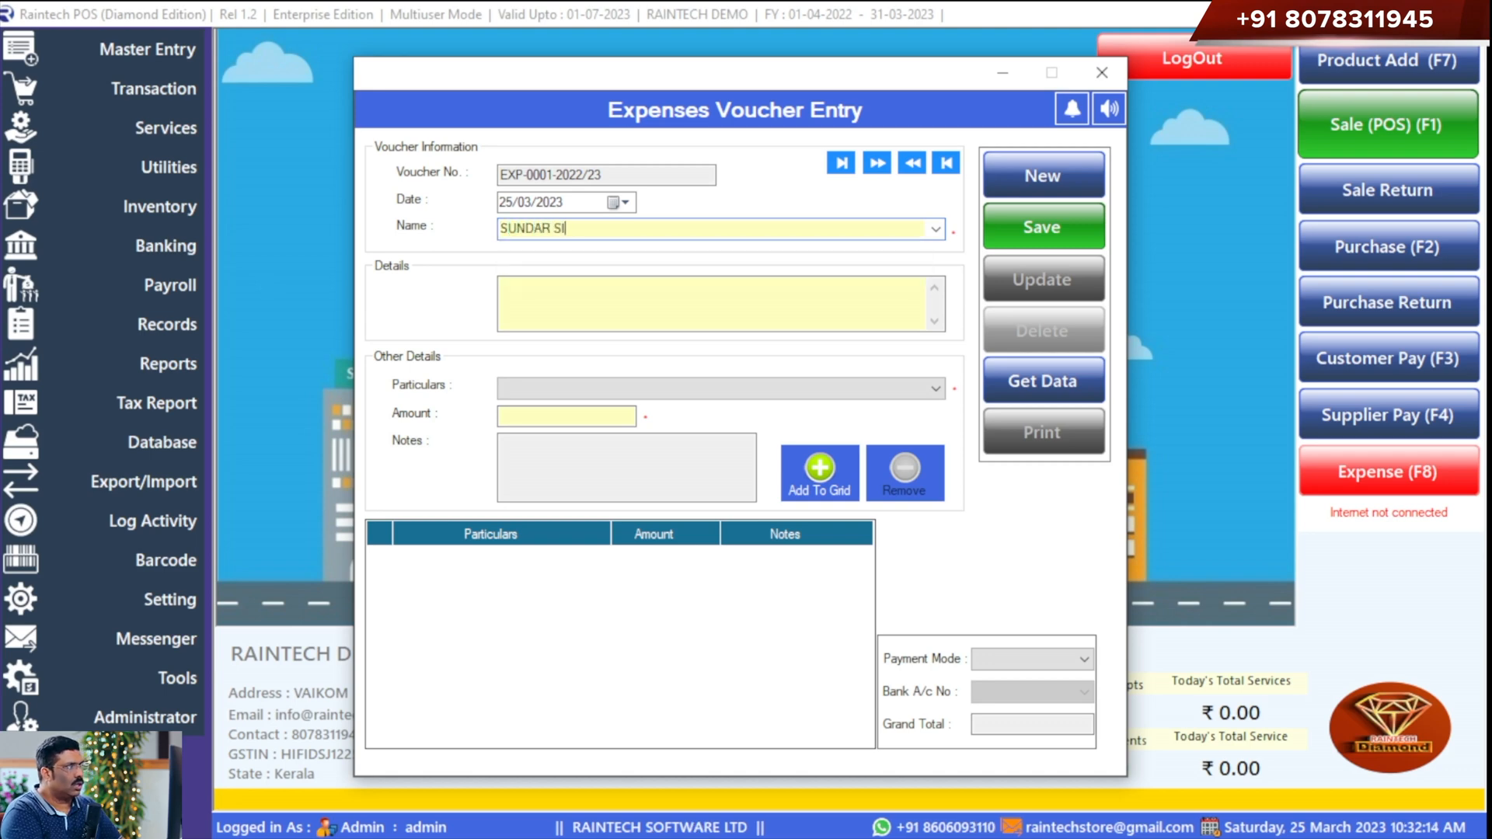
- Set the voucher's particulars to PETROL with an amount of 500
left_click(820, 391)
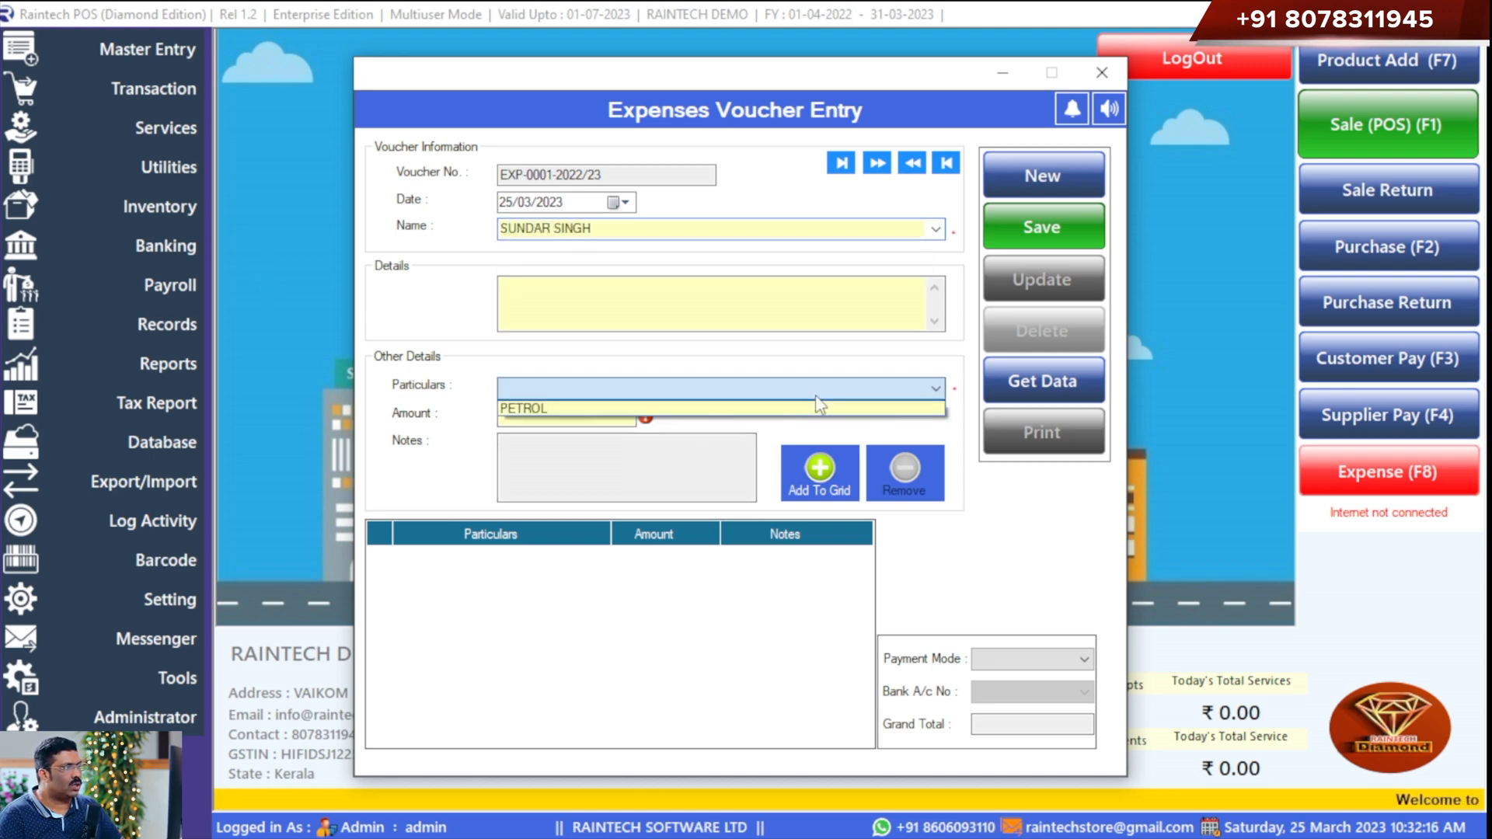
left_click(769, 409)
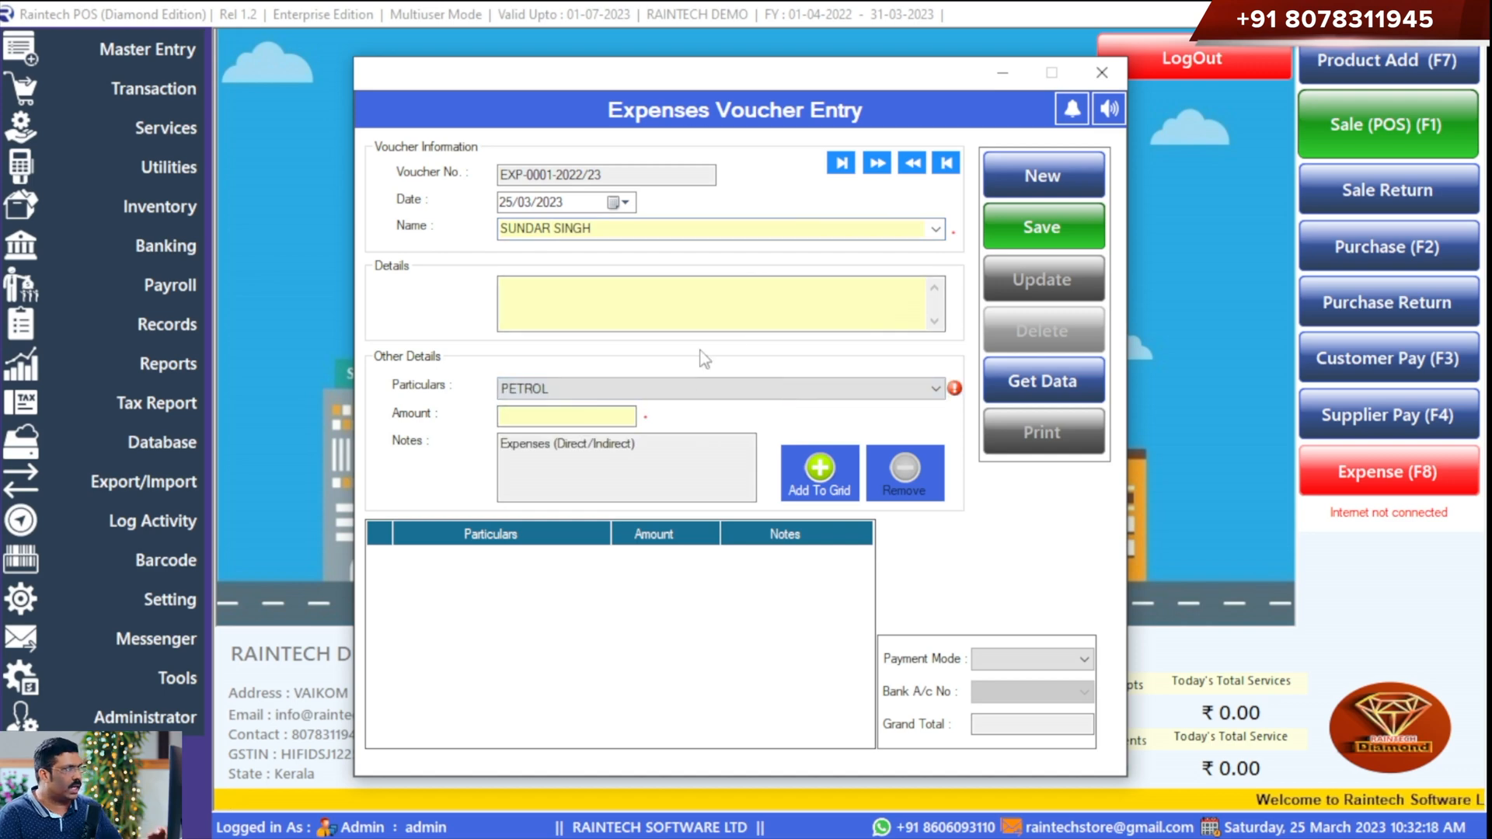
left_click(572, 416)
type("500")
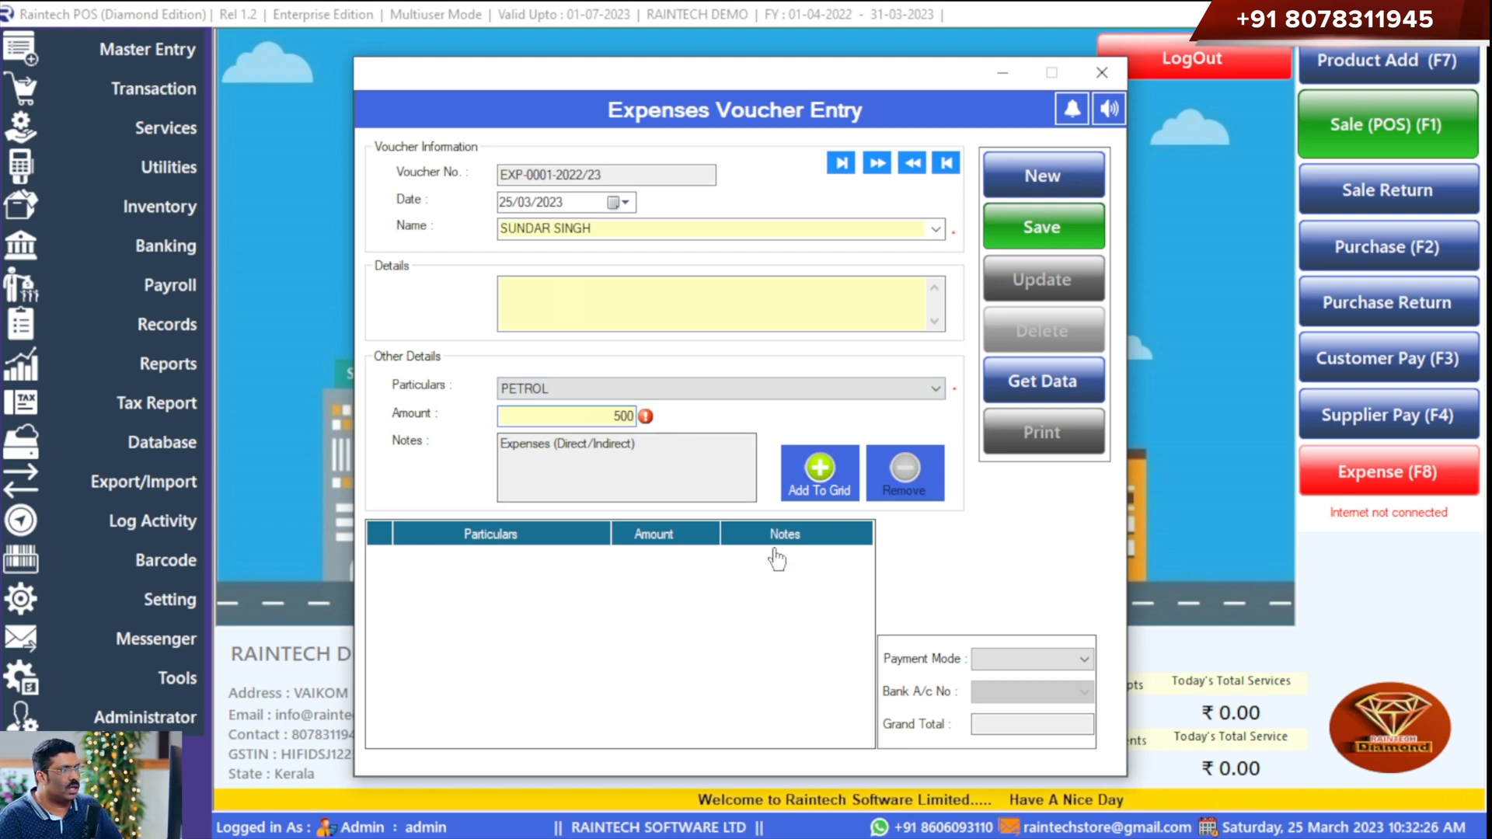
- Set the payment mode to Bank using the second listed bank account, and add the petrol expense line to the voucher grid
left_click(1032, 667)
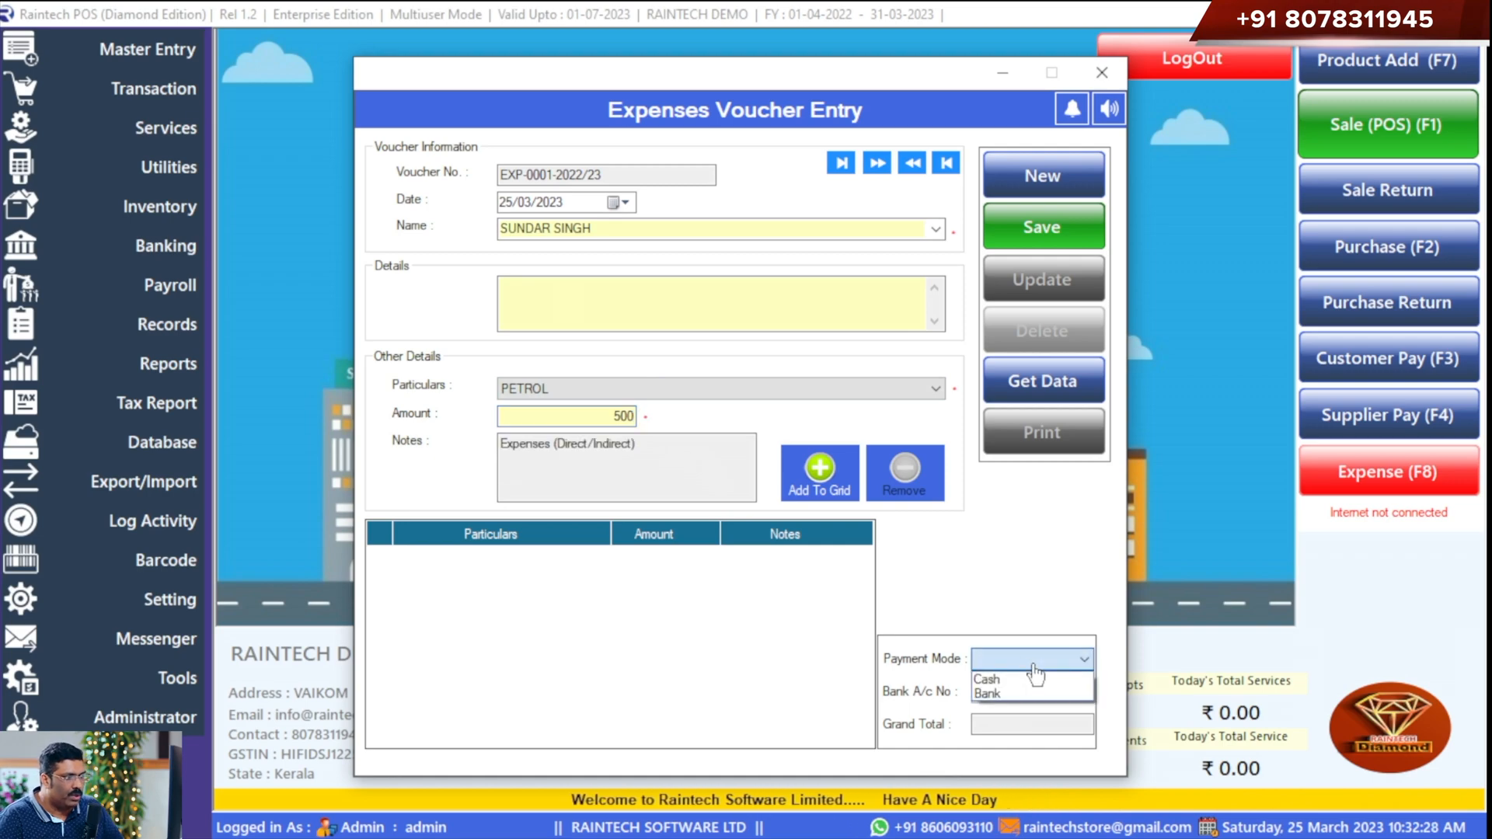
left_click(1039, 693)
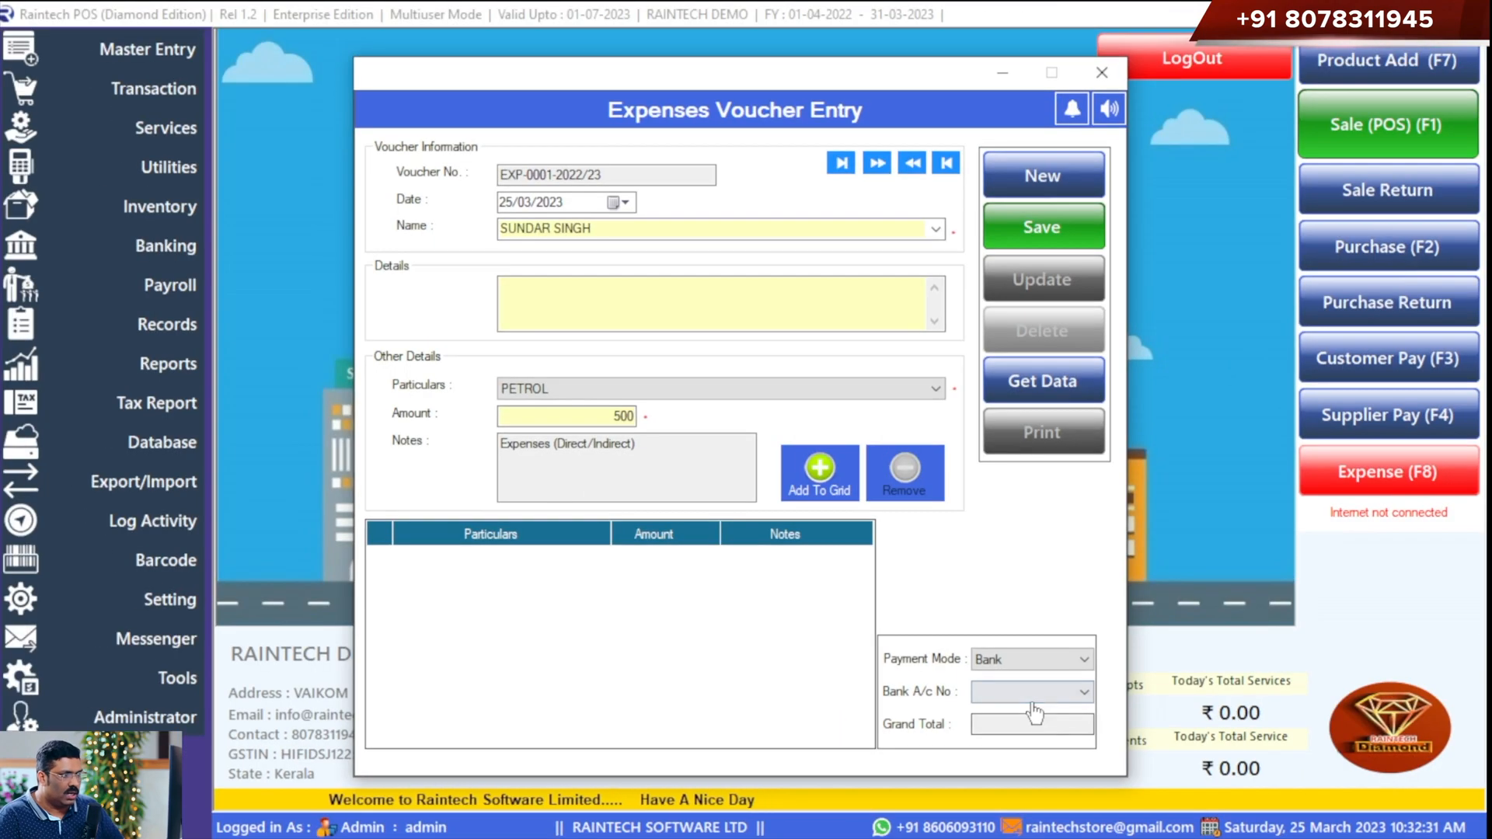
left_click(1034, 692)
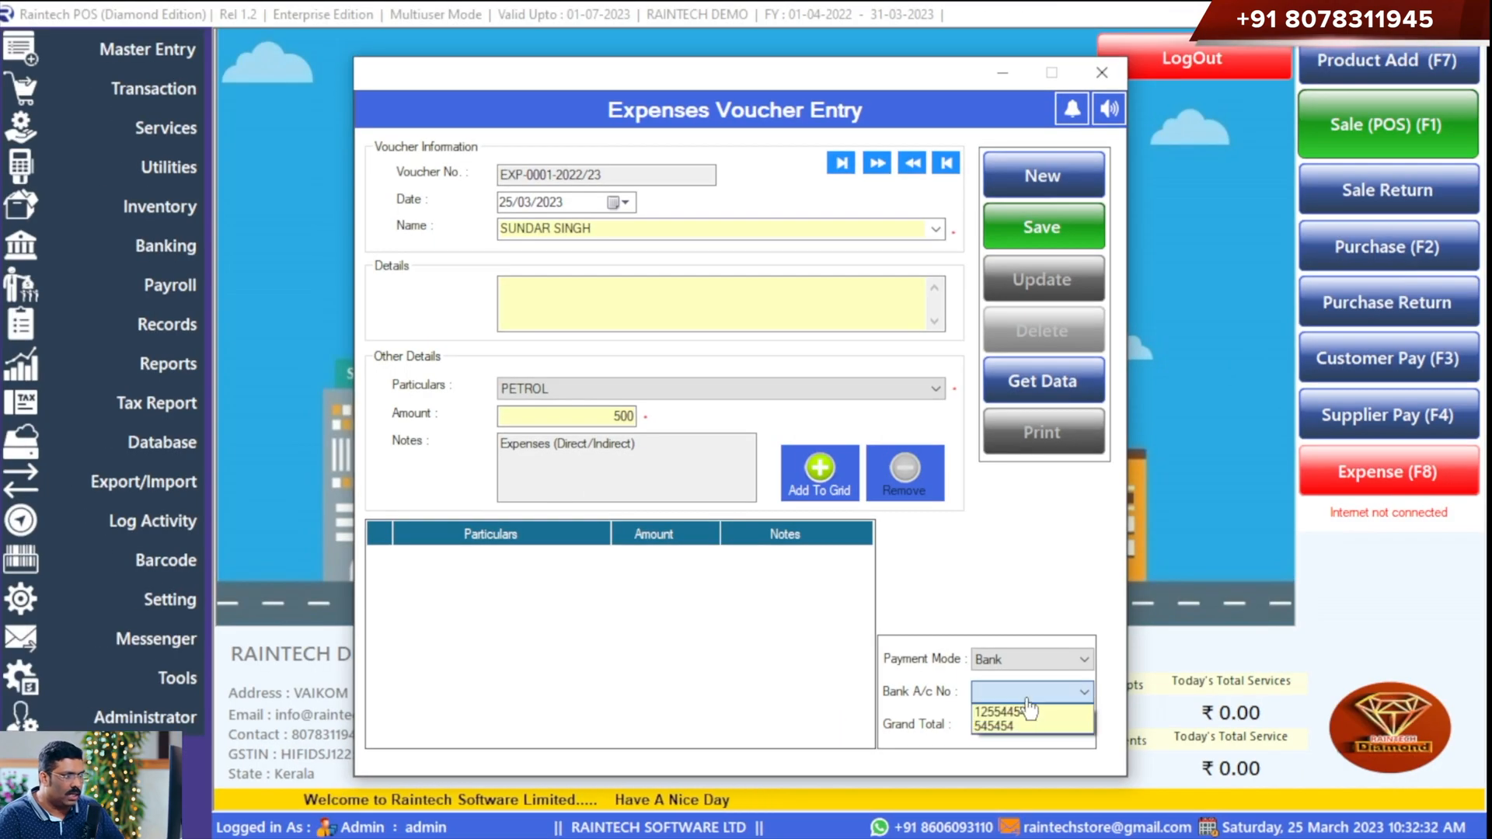
left_click(1026, 708)
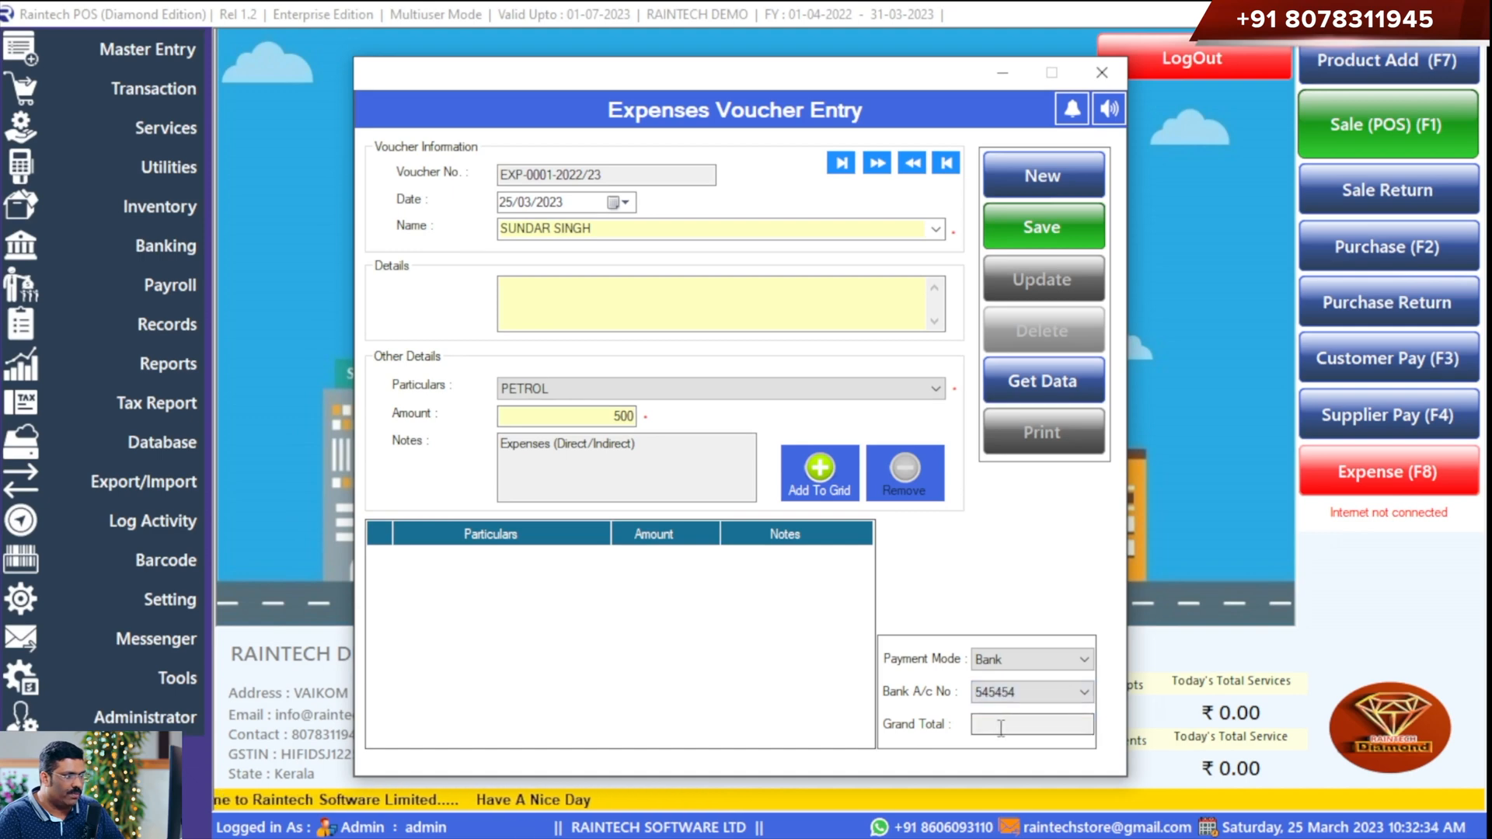
left_click(822, 473)
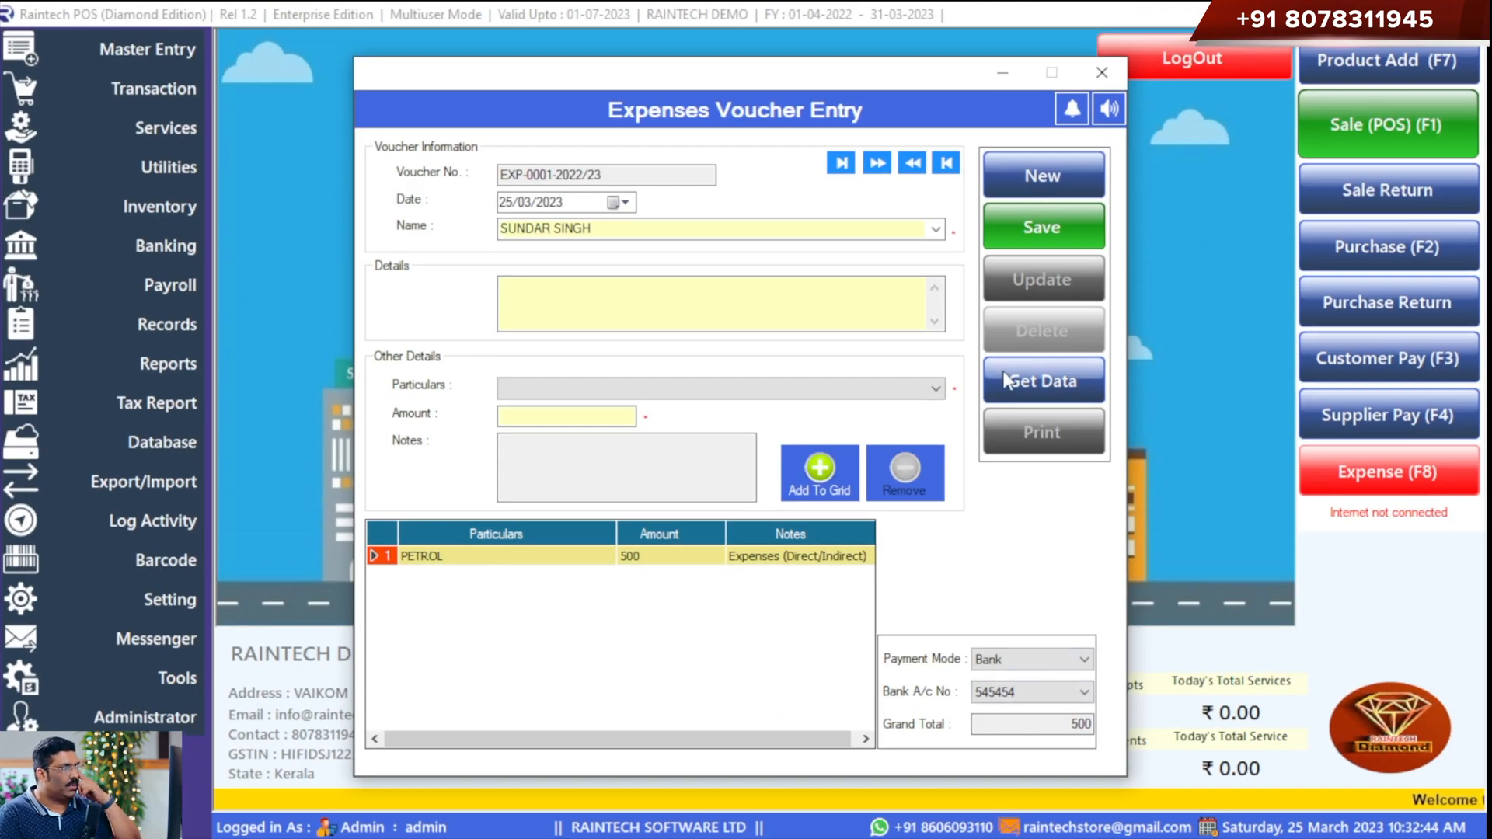
- Save the petrol expense voucher and review its print preview from the amount and signature section back up
left_click(1074, 246)
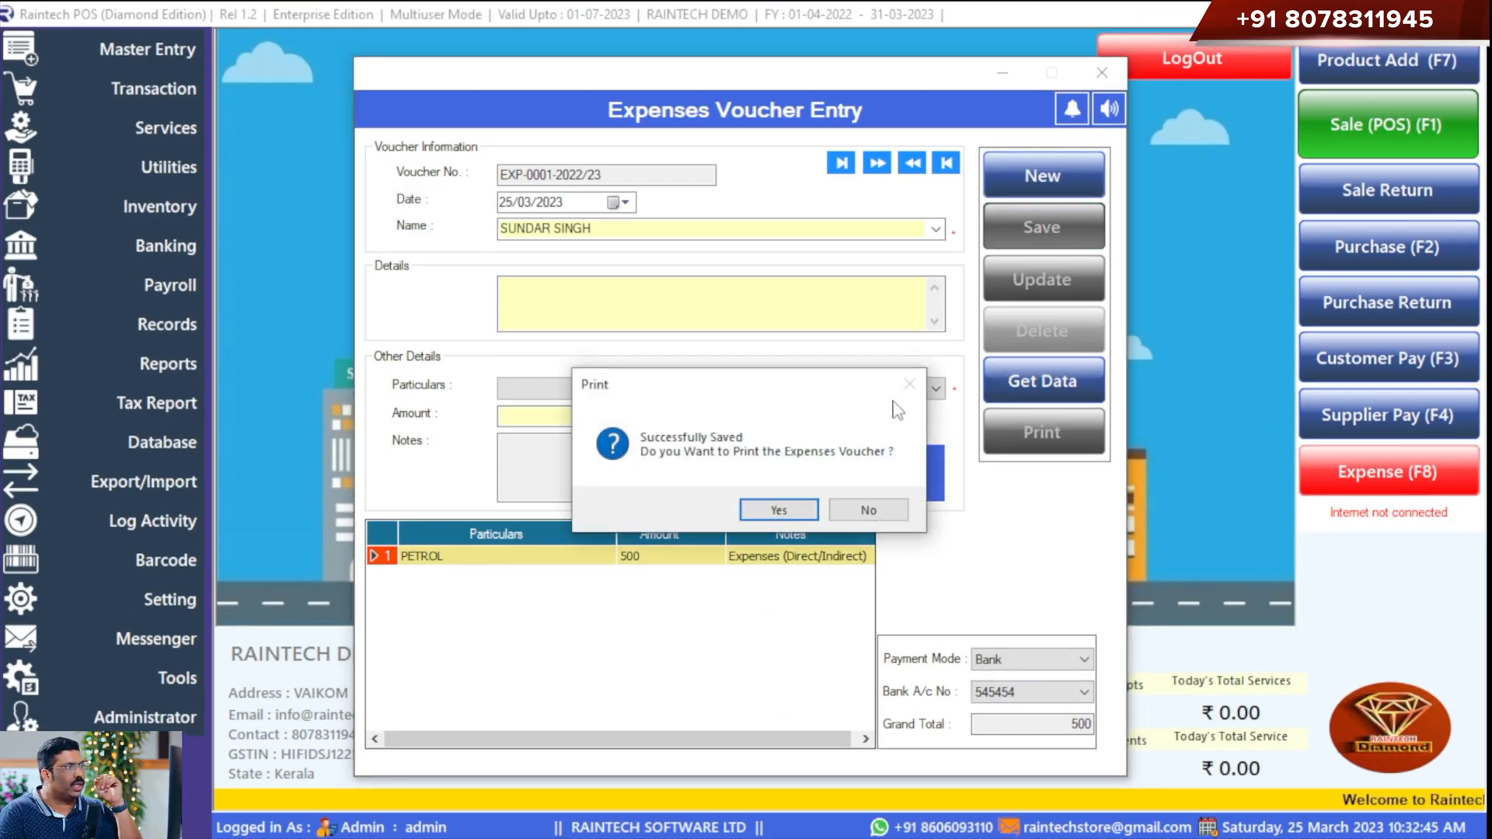
left_click(778, 510)
scroll(1132, 476, "down", 10)
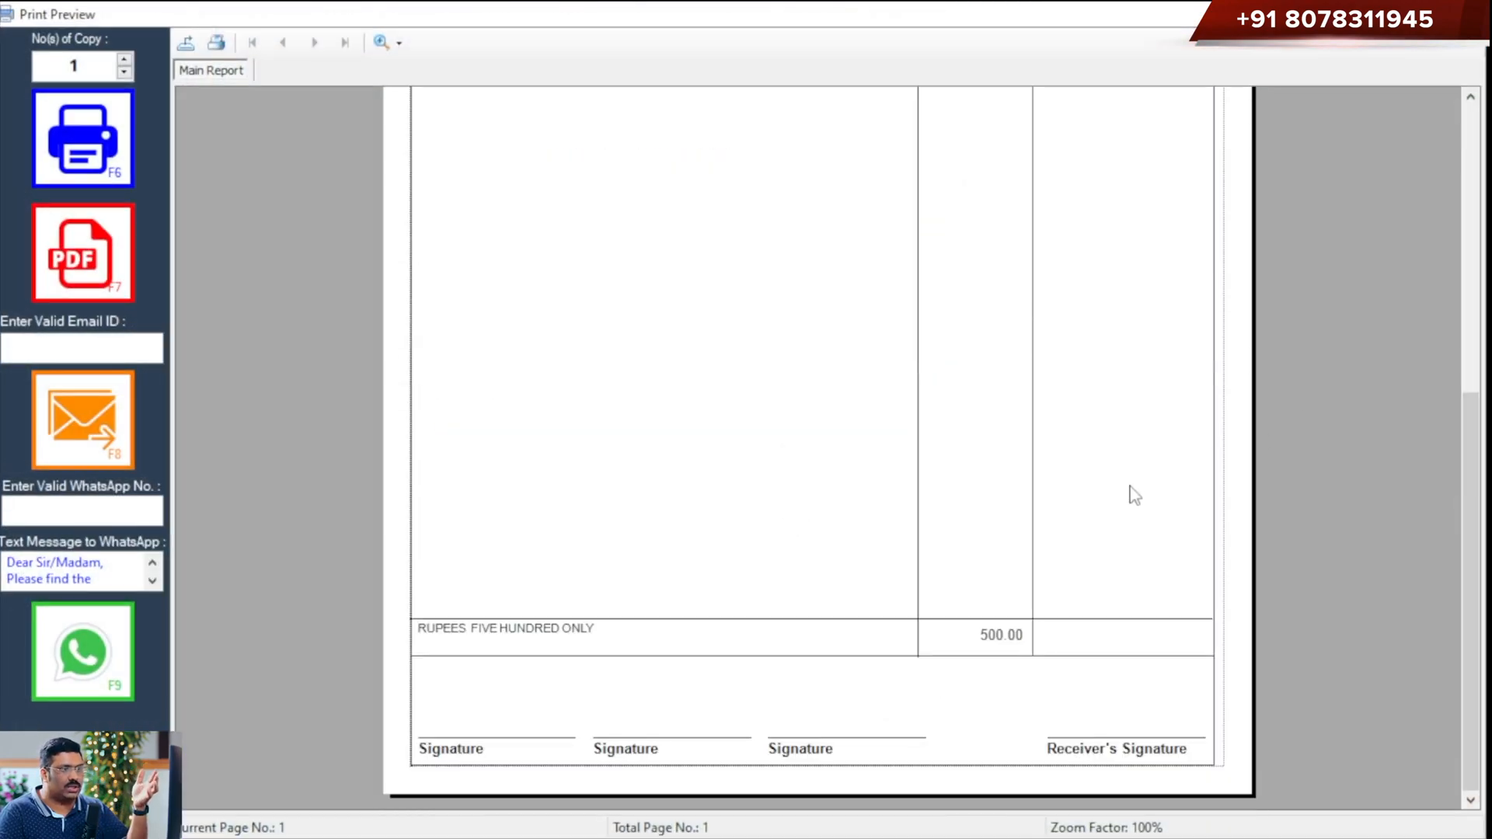
scroll(1135, 495, "up", 10)
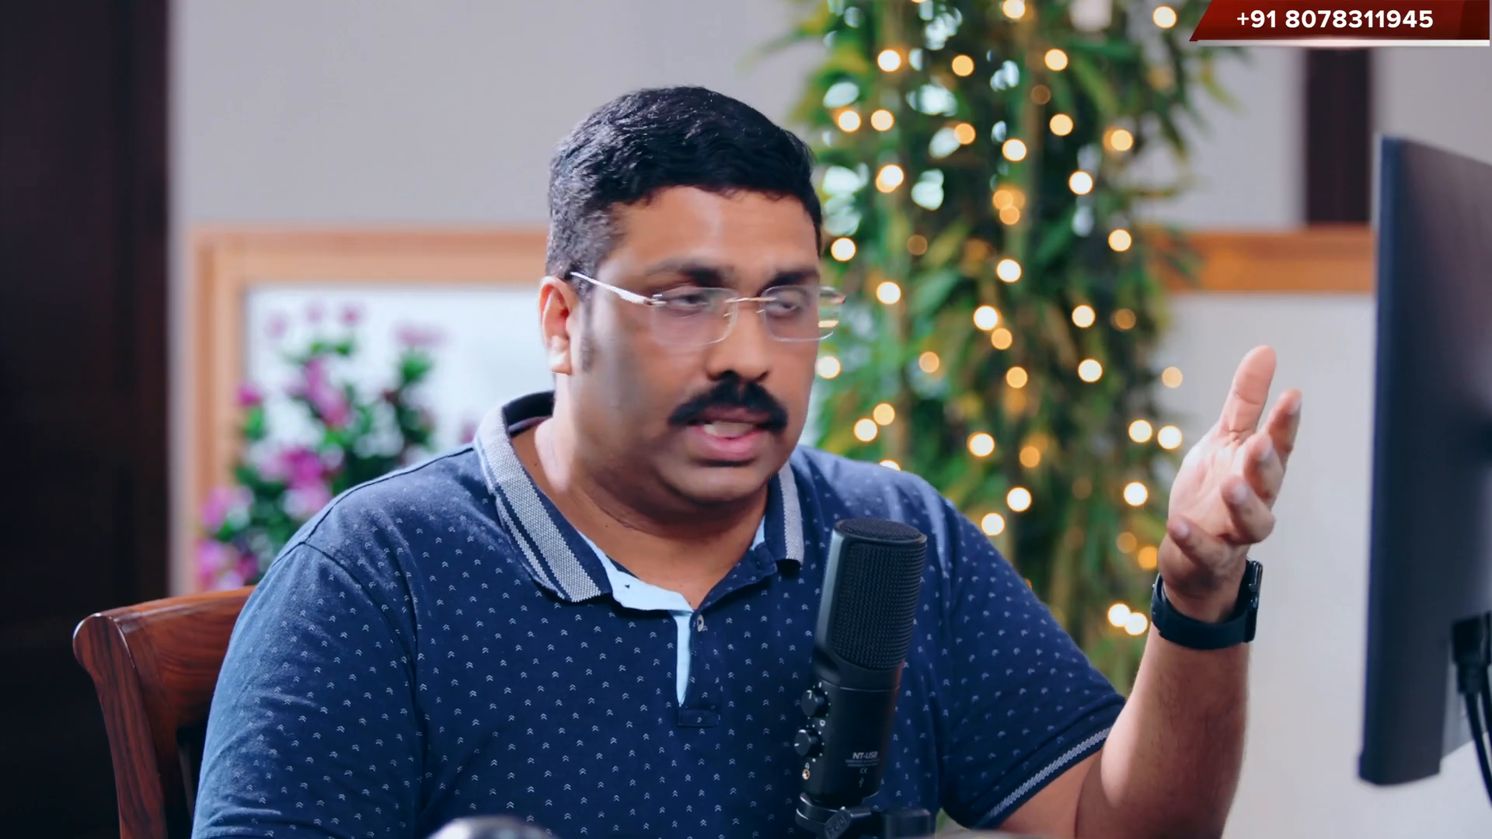